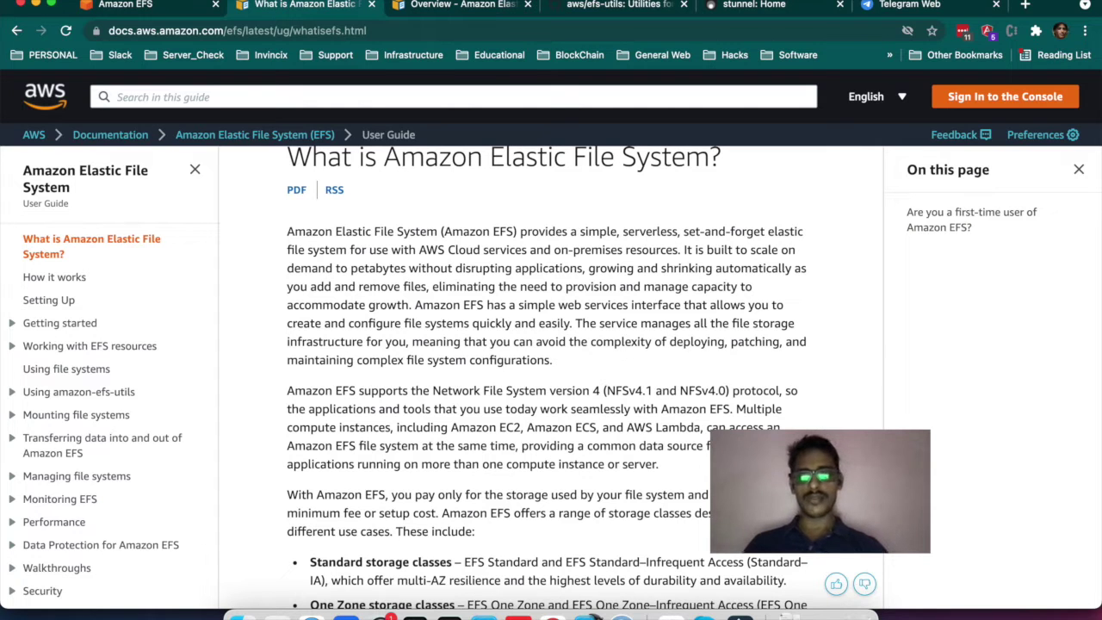
Switch to the Amazon EFS console and start creating a new file system.
key("ctrl+shift+Tab")
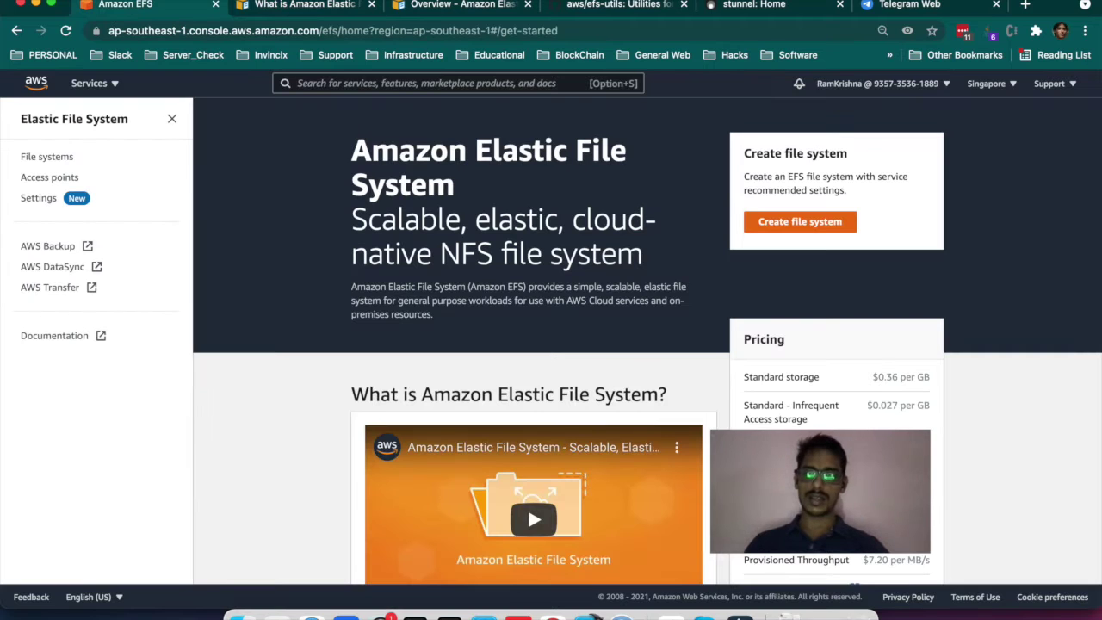
left_click(800, 221)
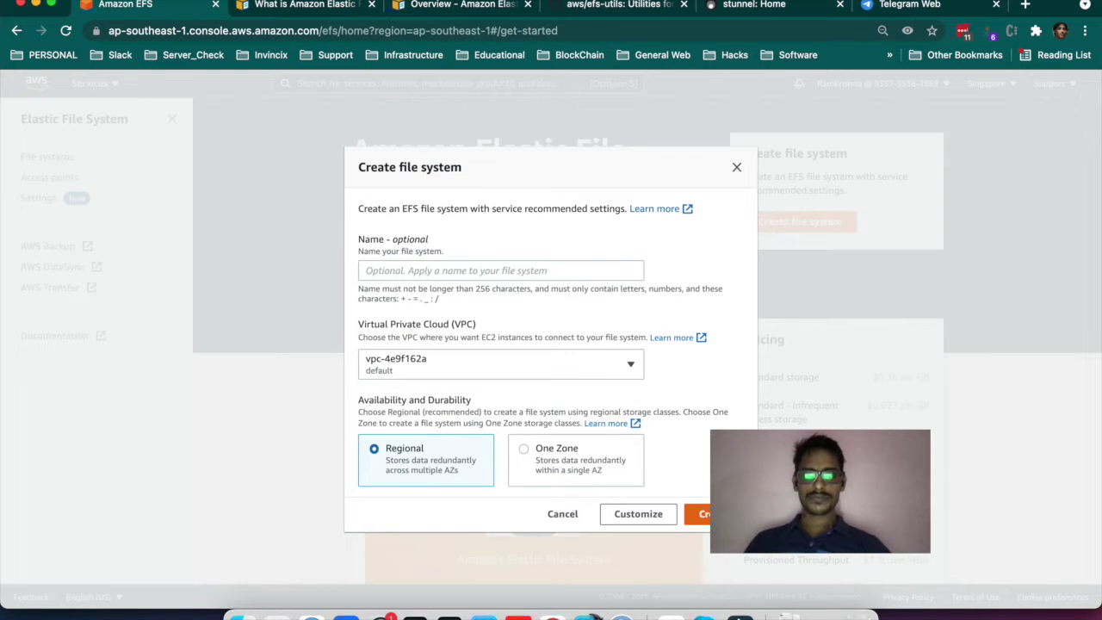
triple_click(410, 167)
left_click(820, 491)
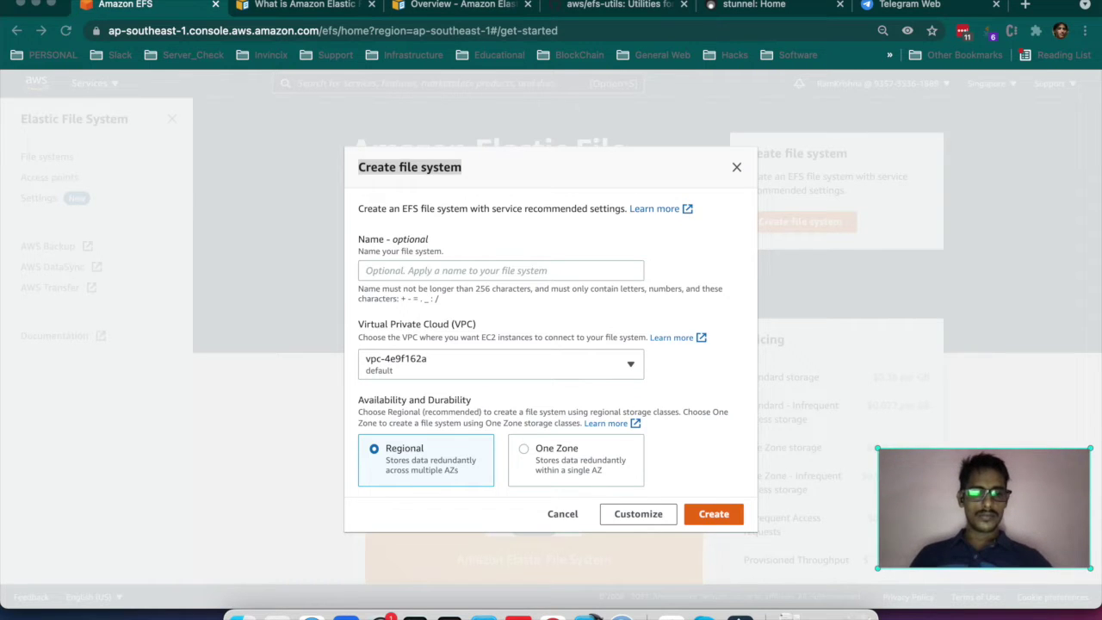
key("super+Tab")
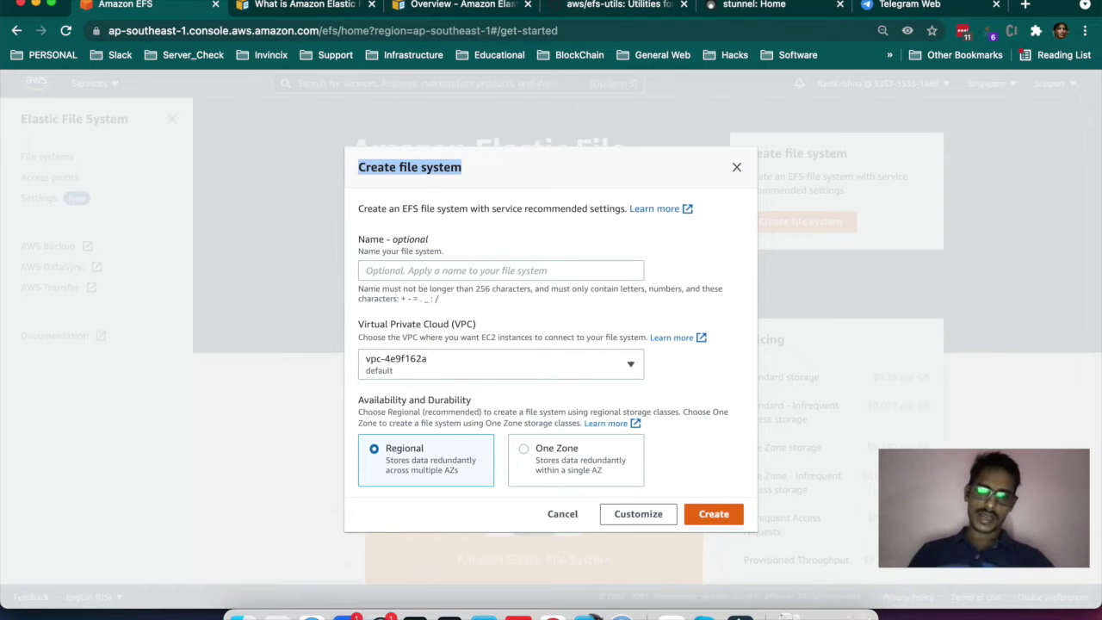
Name the new file system "Simpla FIle System".
left_click(366, 271)
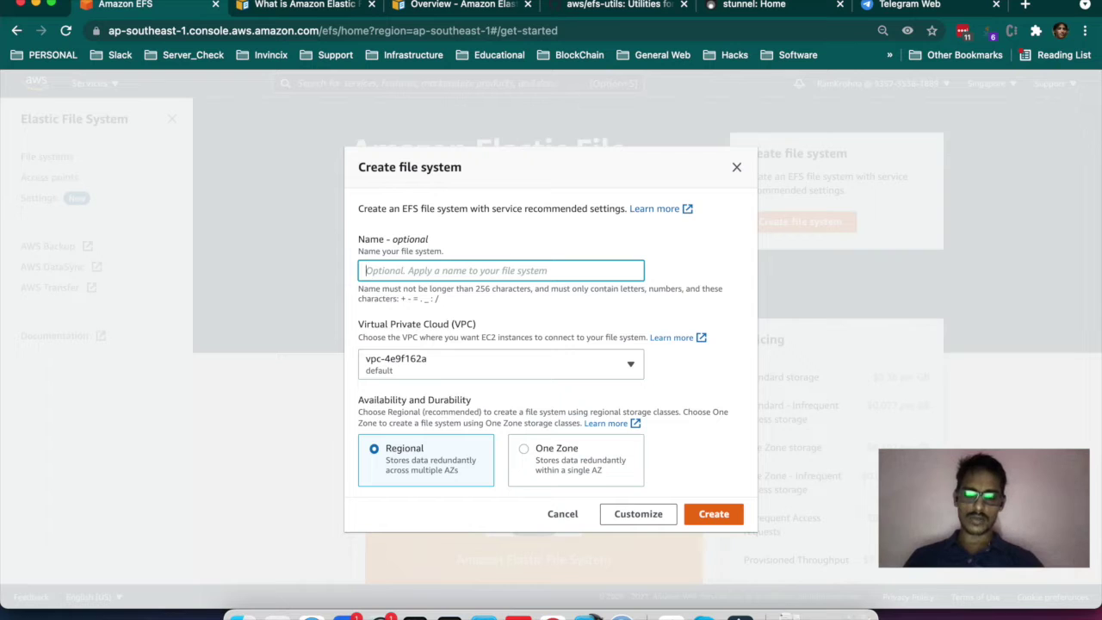
type("Si")
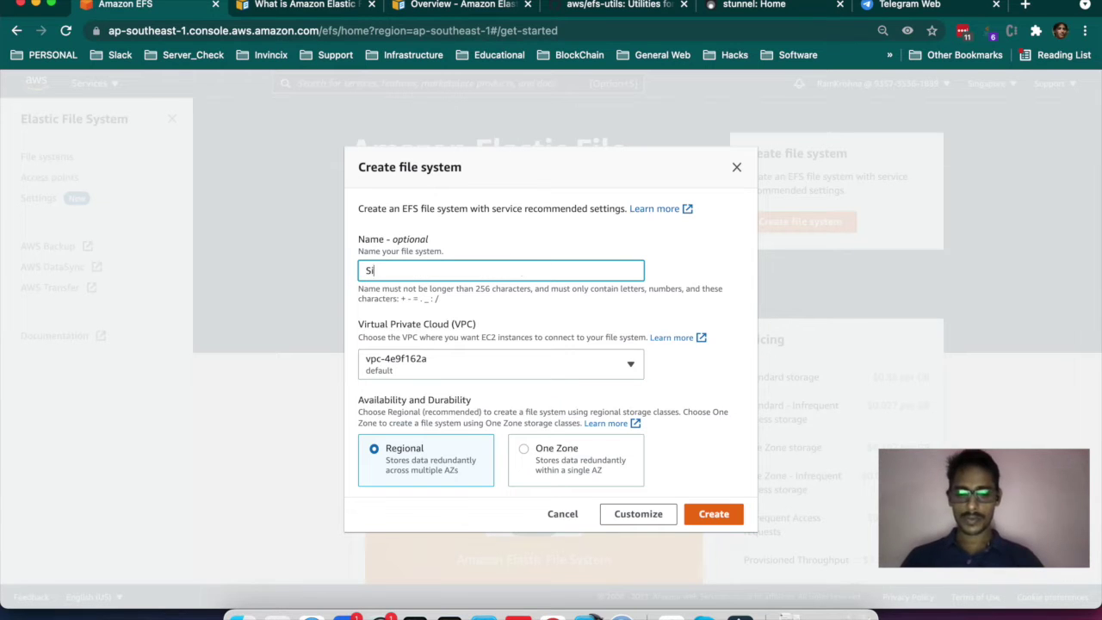
type("mpla FIle Sysy")
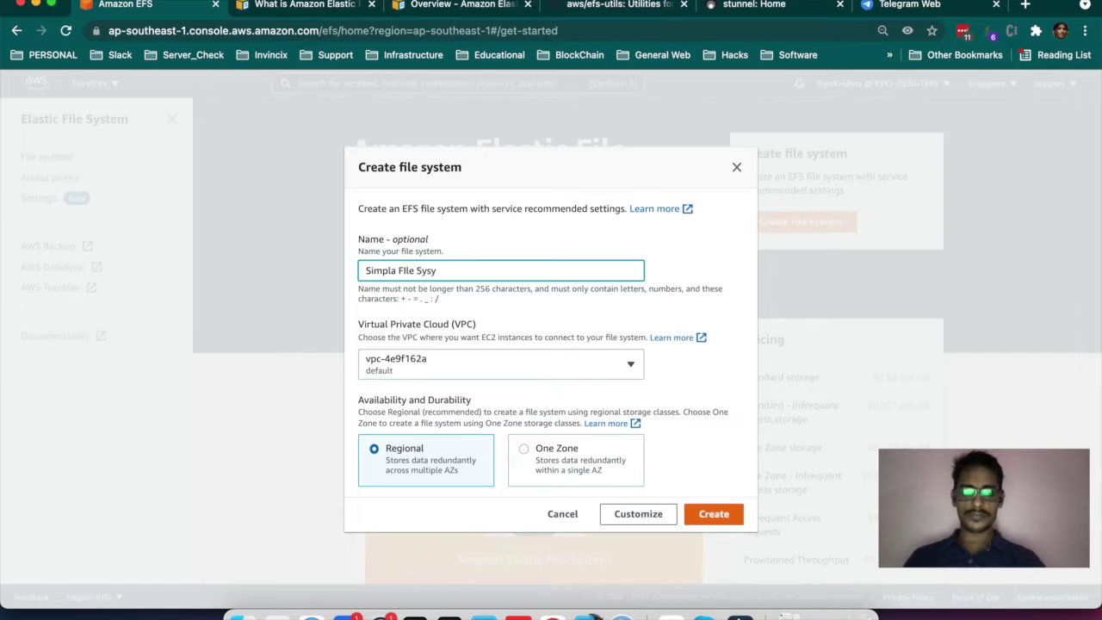
key("BackSpace")
type("etm")
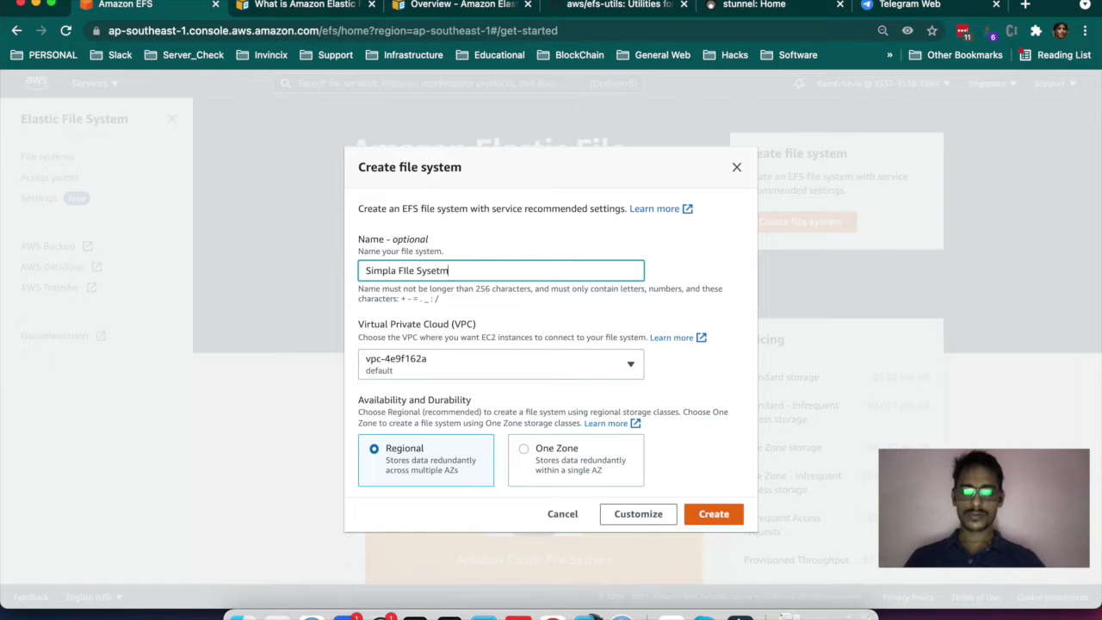
key("Left")
key("Left")
key("BackSpace")
key("Right")
key("Right")
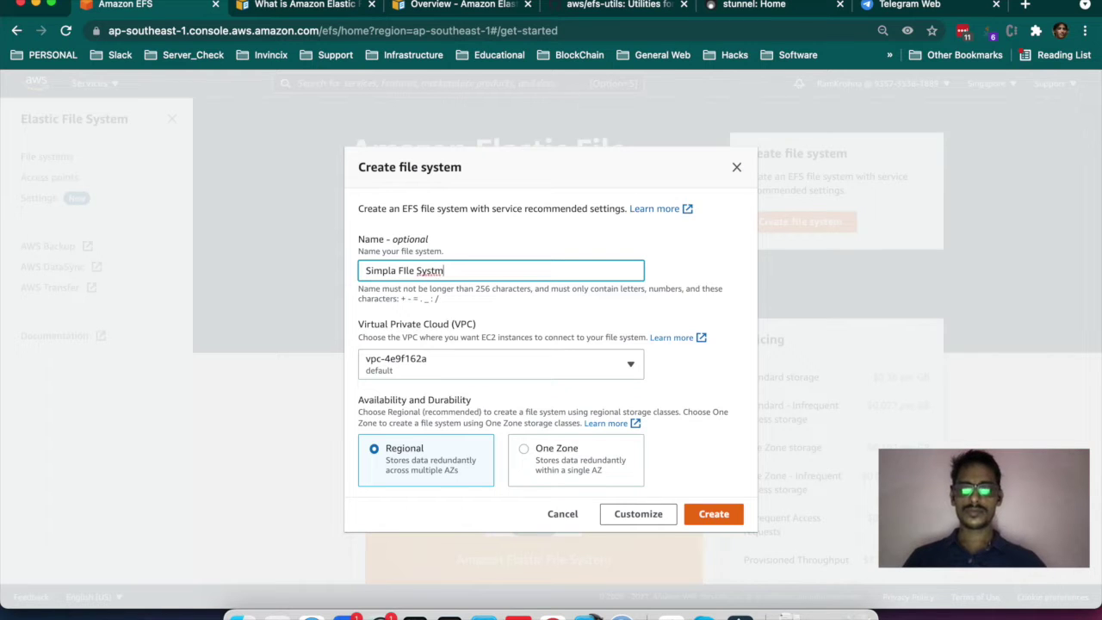
key("Right")
key("Right")
key("BackSpace")
key("BackSpace")
key("BackSpace")
key("BackSpace")
type("y")
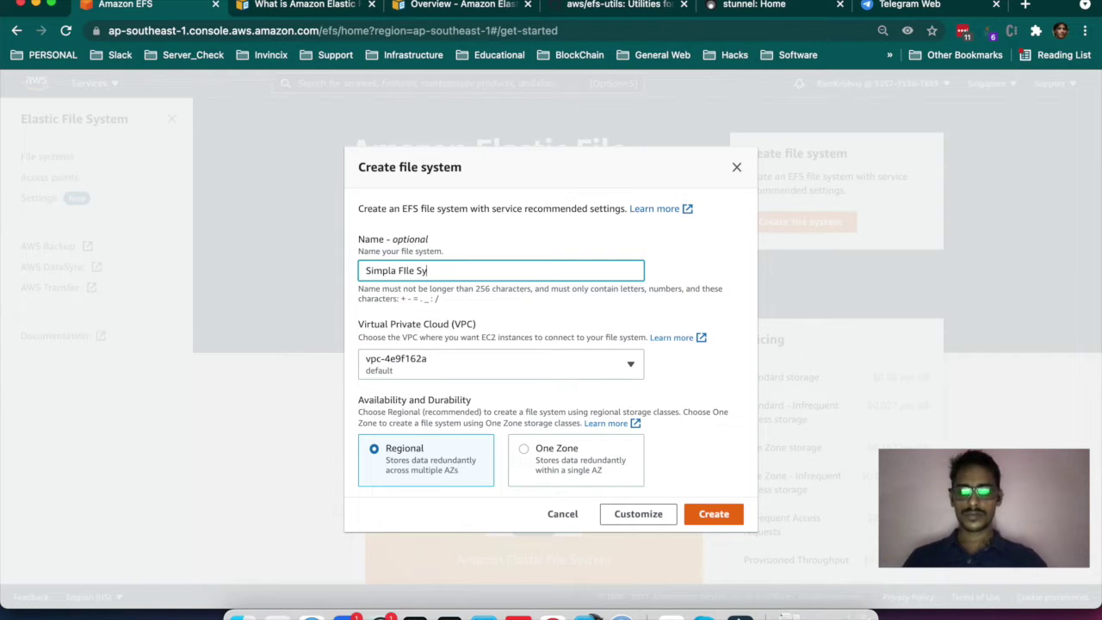
type("stem")
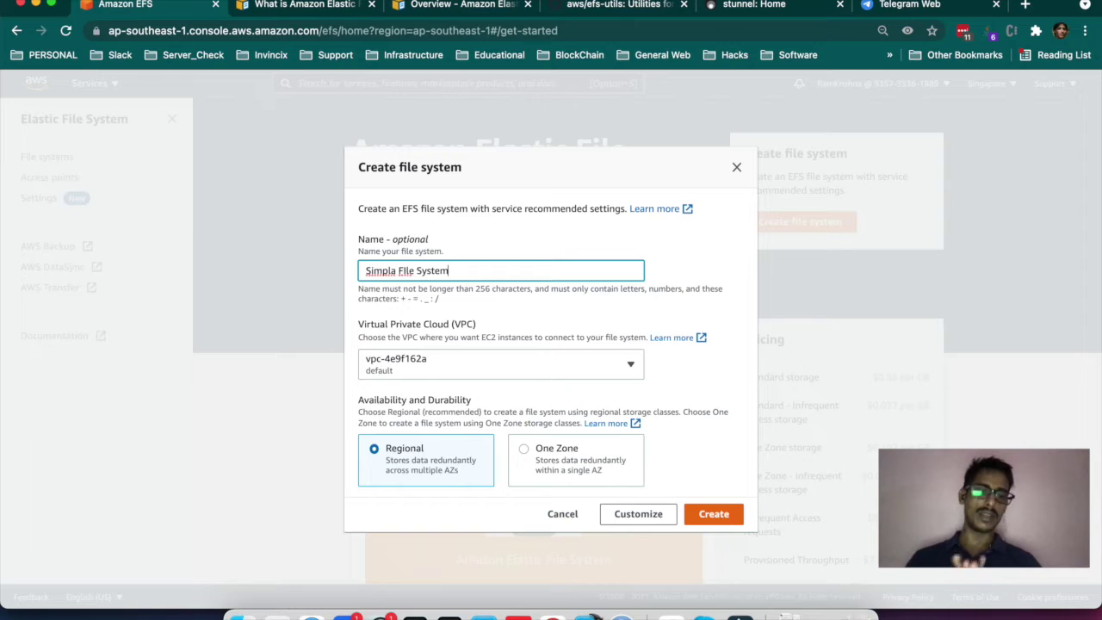
Try One Zone storage in Availability Zone ap-southeast-1c and switch back to Regional.
left_click(722, 422)
left_click(524, 449)
scroll(530, 345, "down", 2)
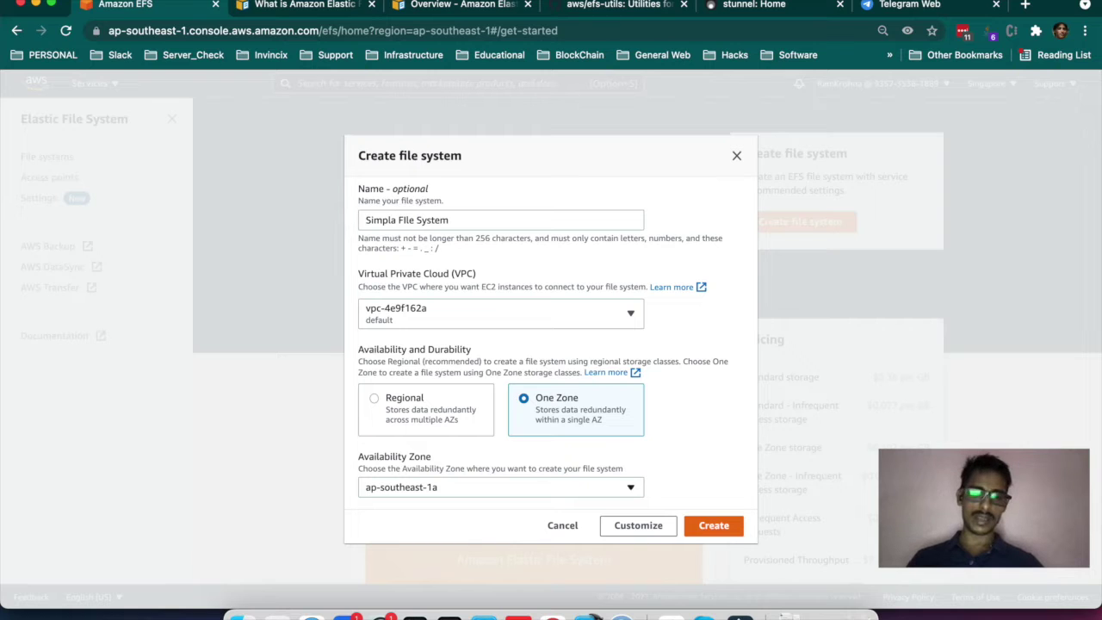
left_click(501, 486)
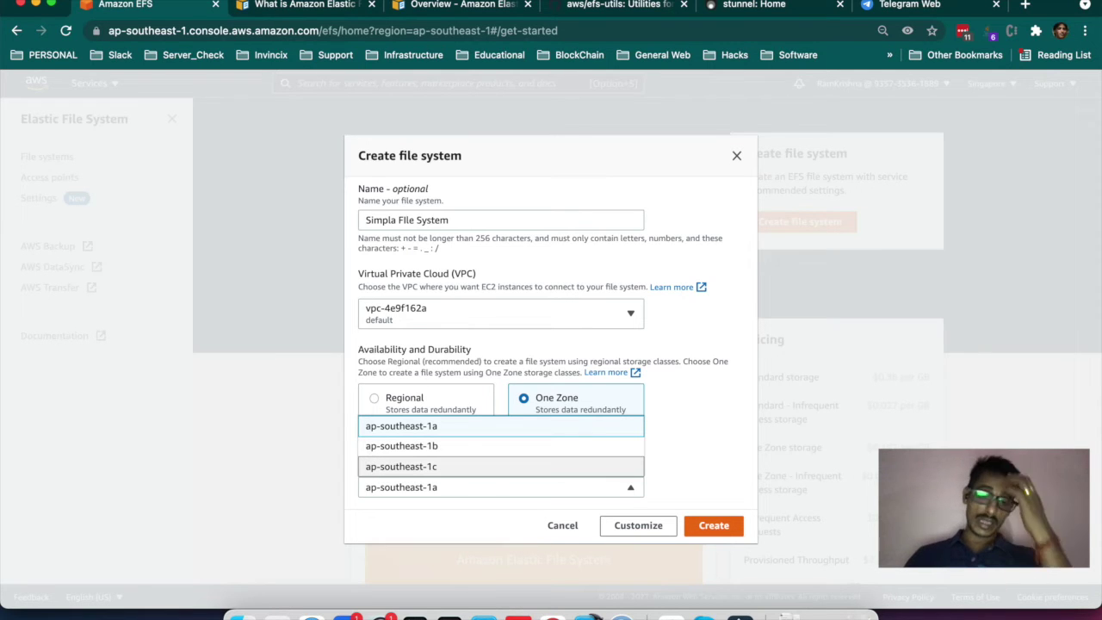
left_click(400, 466)
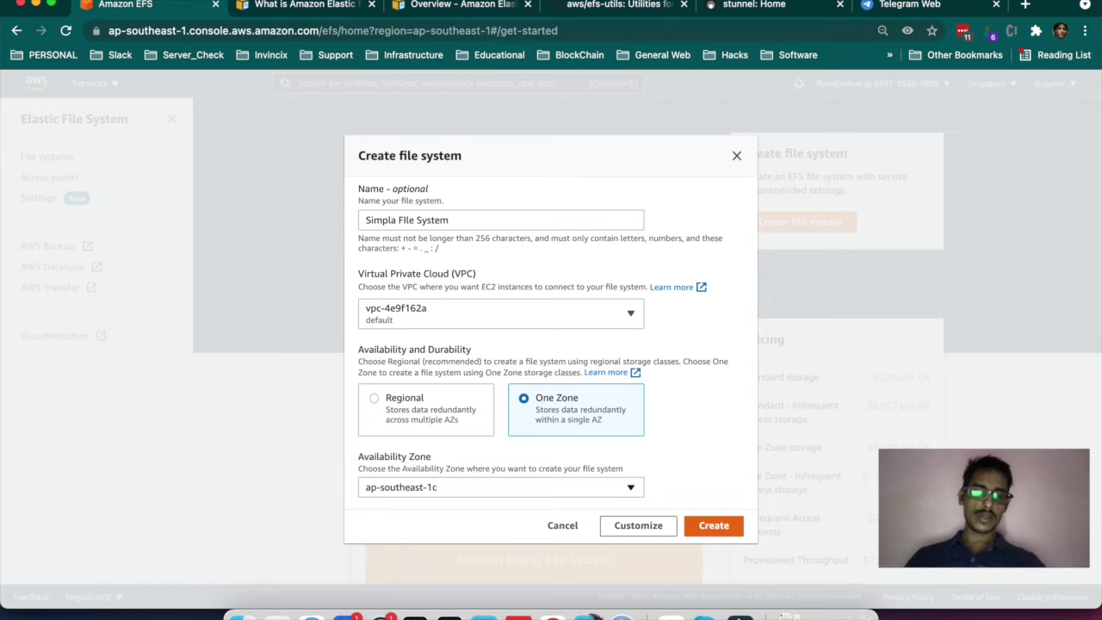
left_click(402, 402)
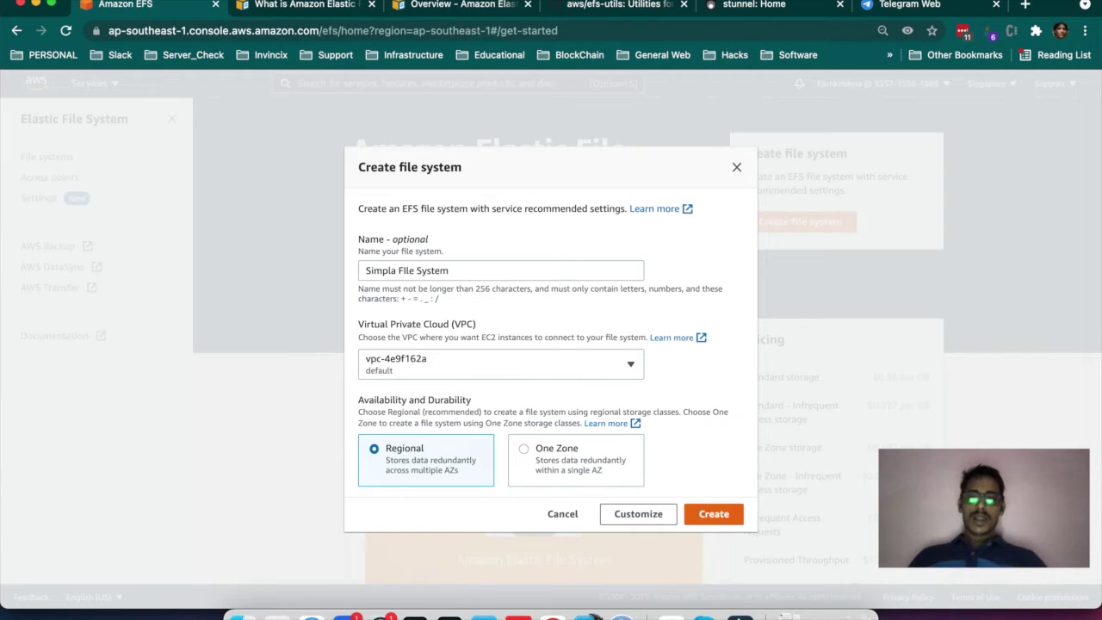
Check the available VPCs, keep the default one, and proceed to customizing the file system settings.
left_click(501, 364)
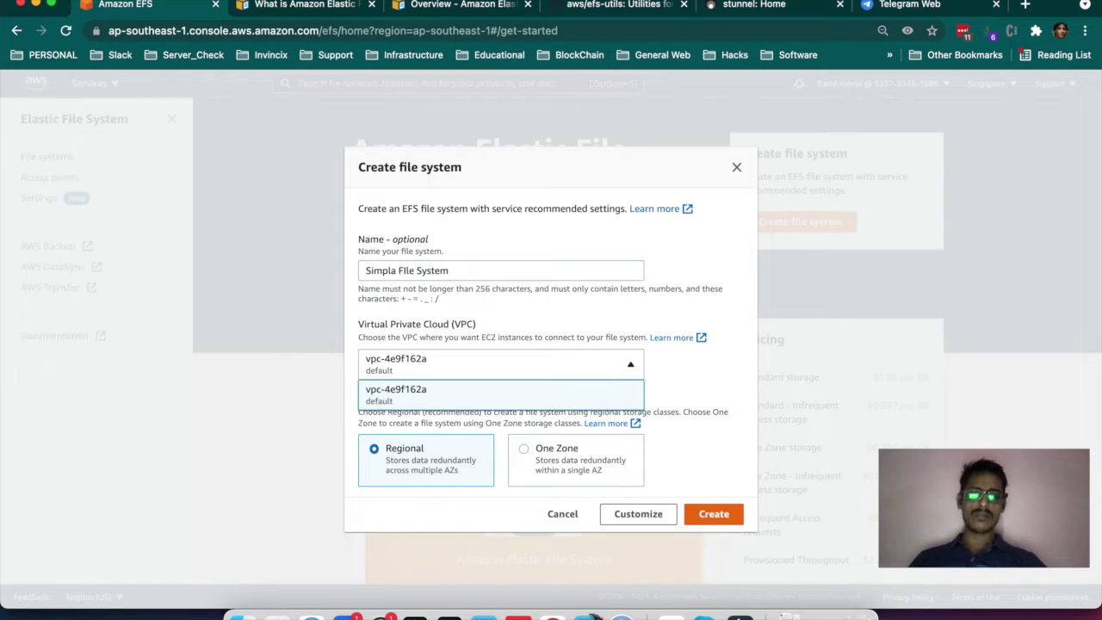
key("Escape")
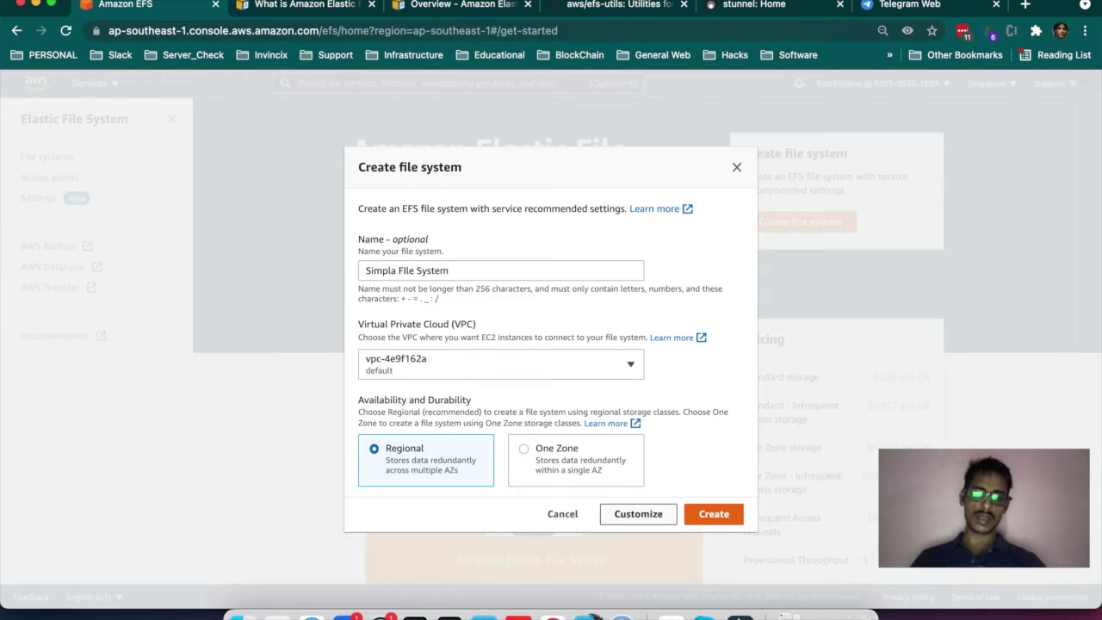
left_click(638, 514)
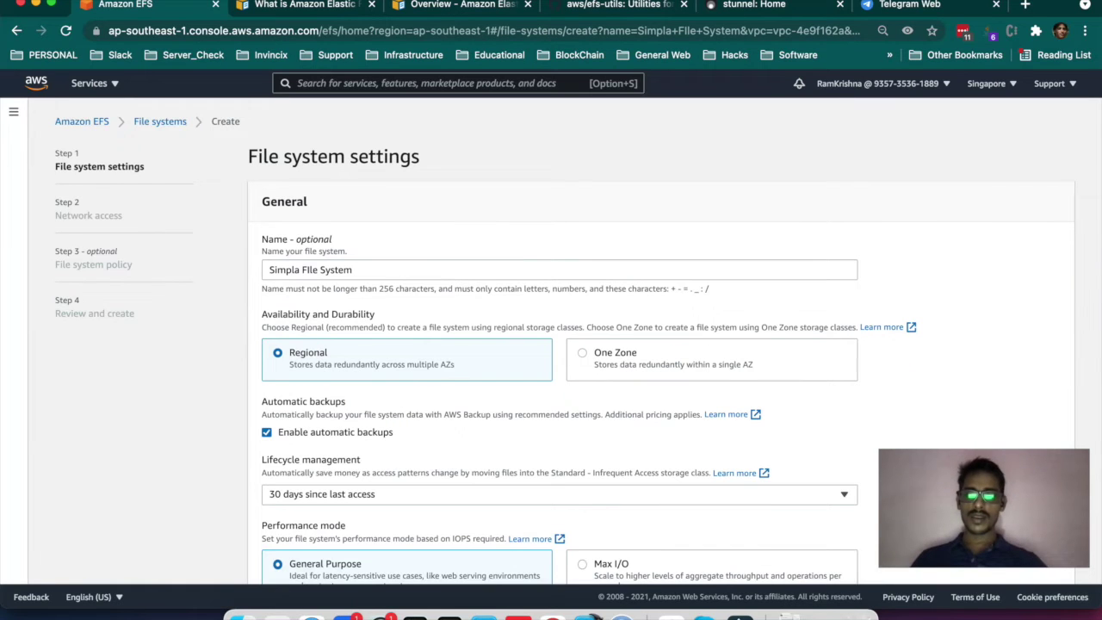
Set lifecycle management to 7 days since last access and the performance mode to Max I/O.
scroll(565, 344, "down", 1)
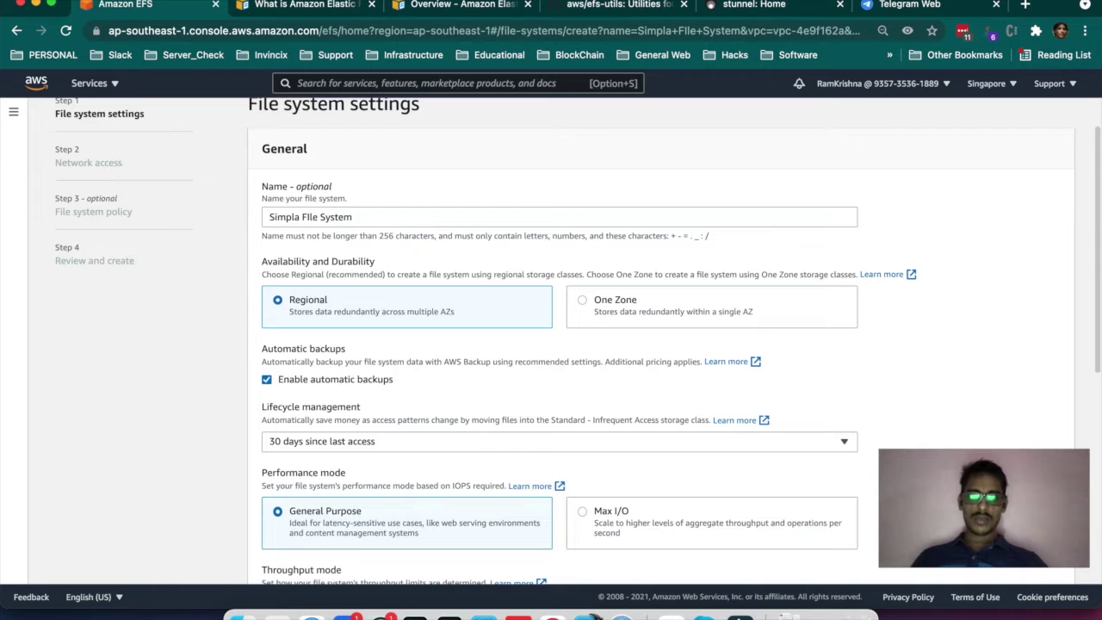
scroll(566, 345, "down", 3)
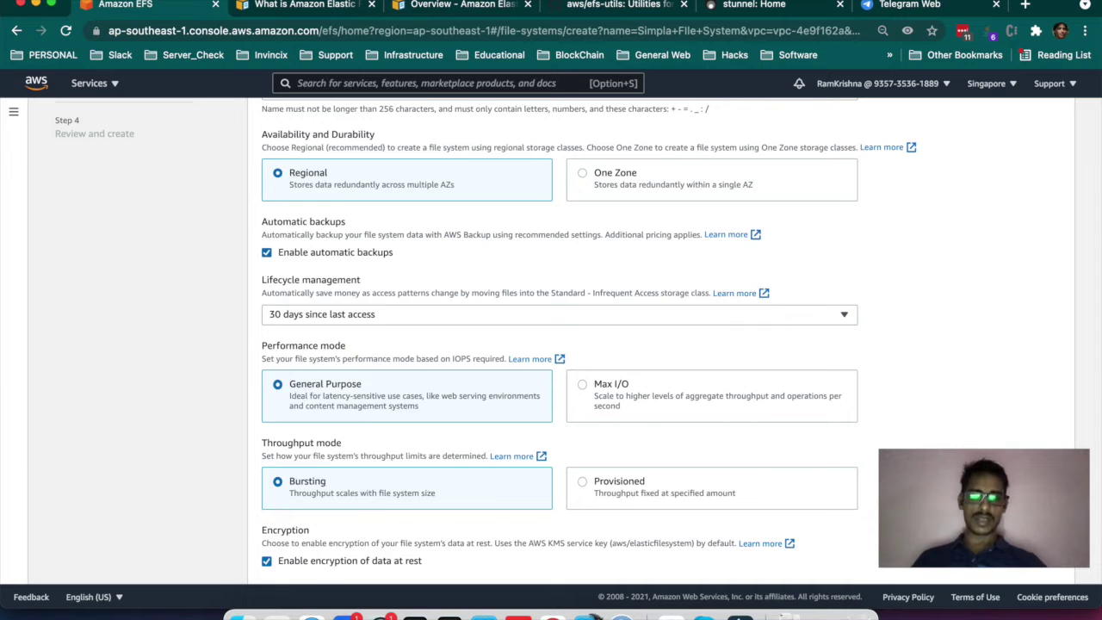
scroll(560, 344, "down", 1)
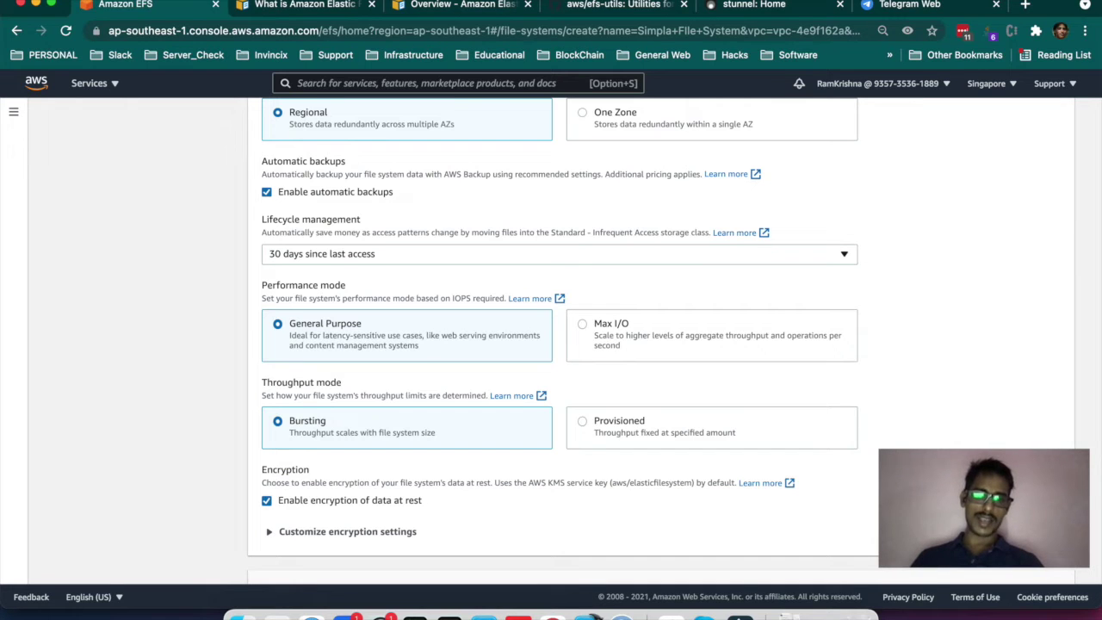
left_click(559, 254)
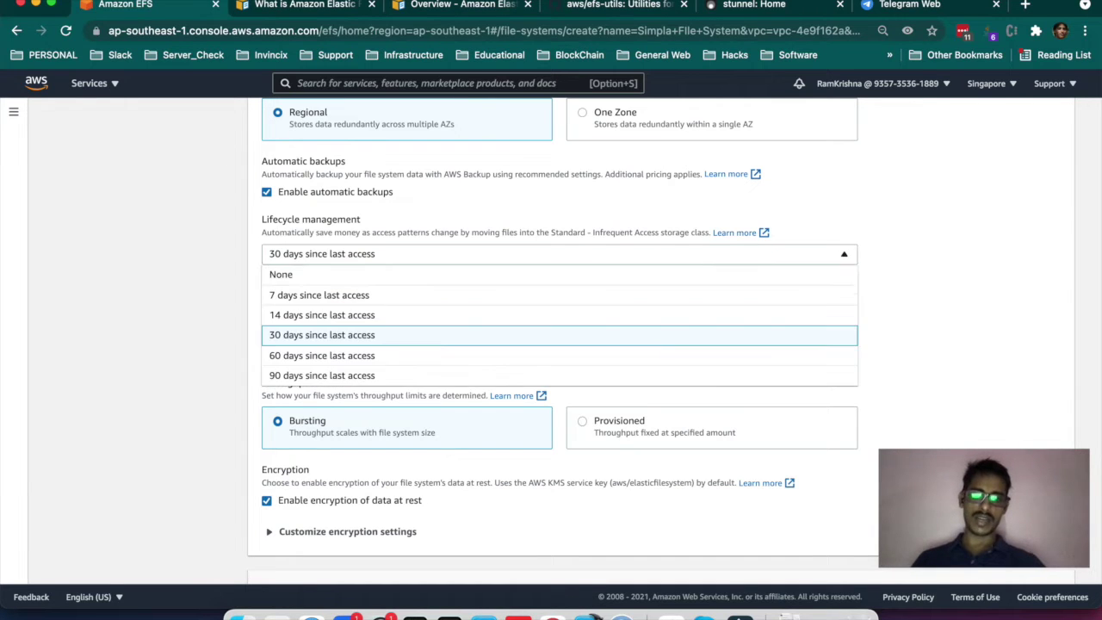
left_click(319, 295)
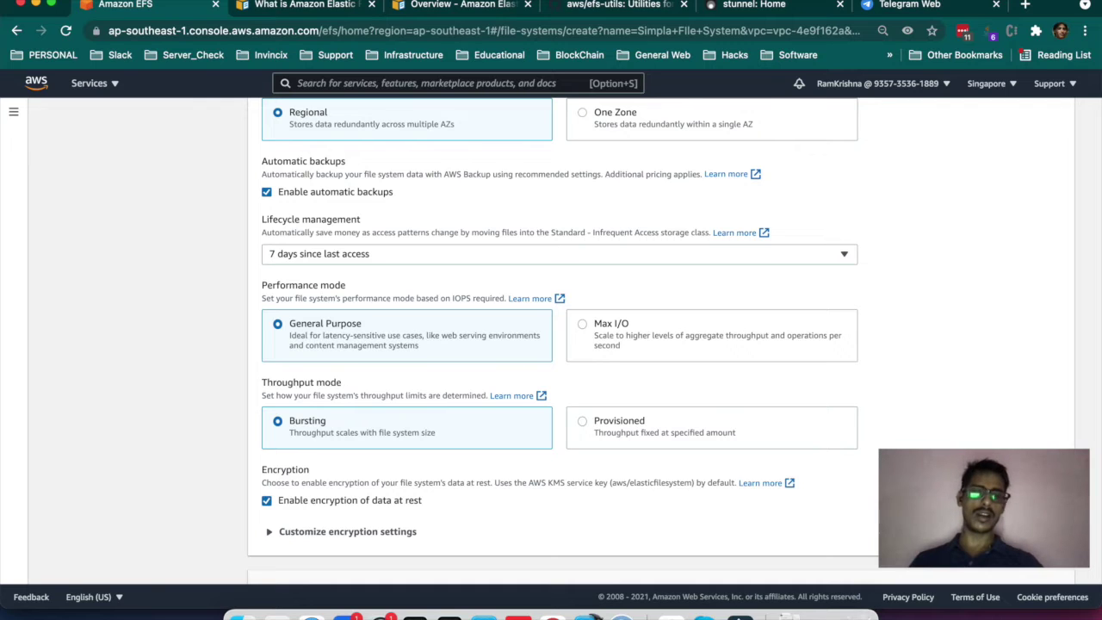
left_click(582, 324)
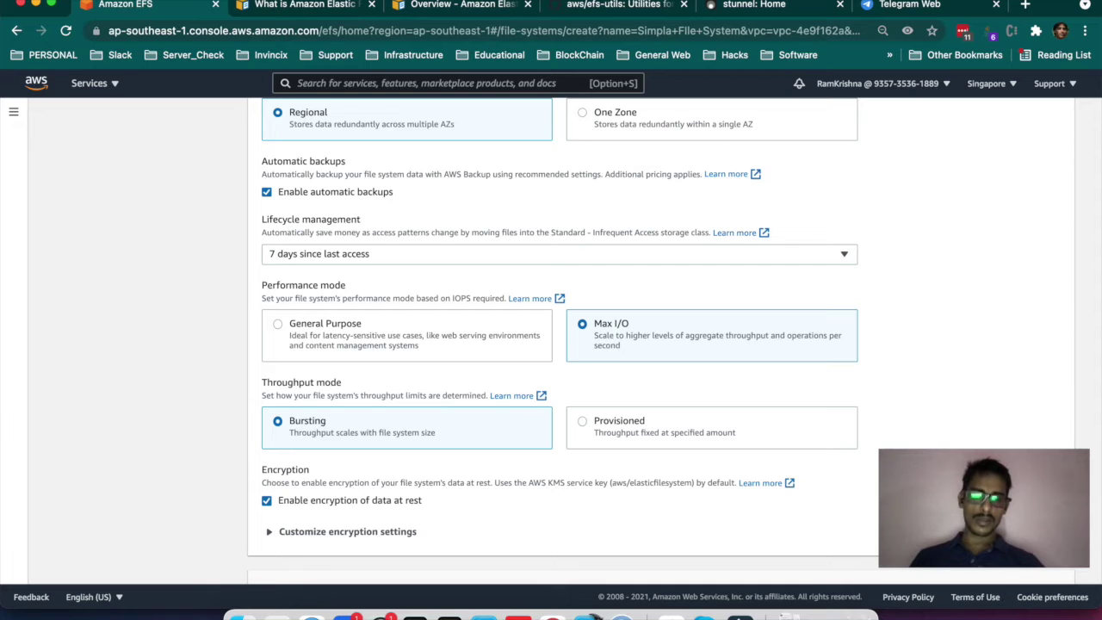
Look through the Desktop screenshots in Finder for the EFS monitoring capture, and examine its throughput utilization chart before returning to the file system settings.
left_click_drag(293, 432, 435, 432)
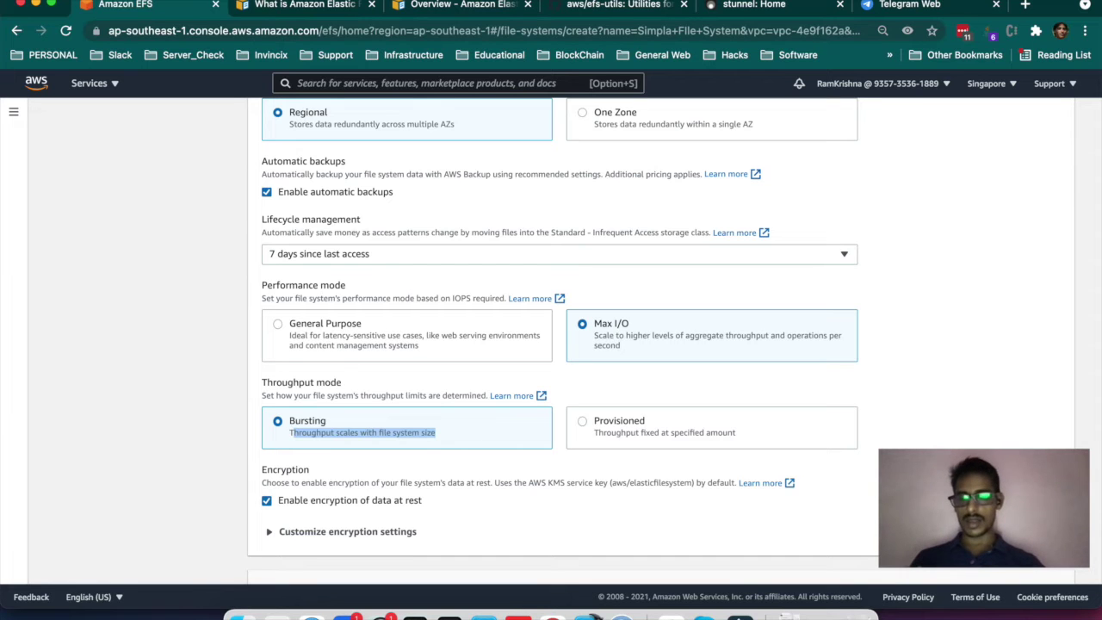
left_click(242, 615)
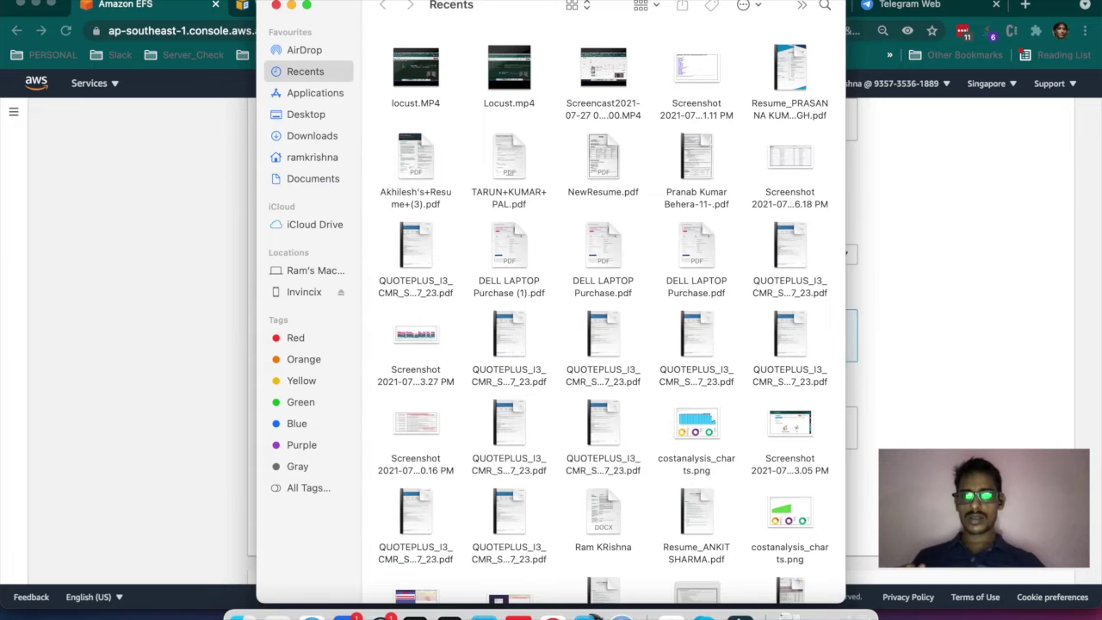
left_click(306, 114)
scroll(455, 312, "down", 3)
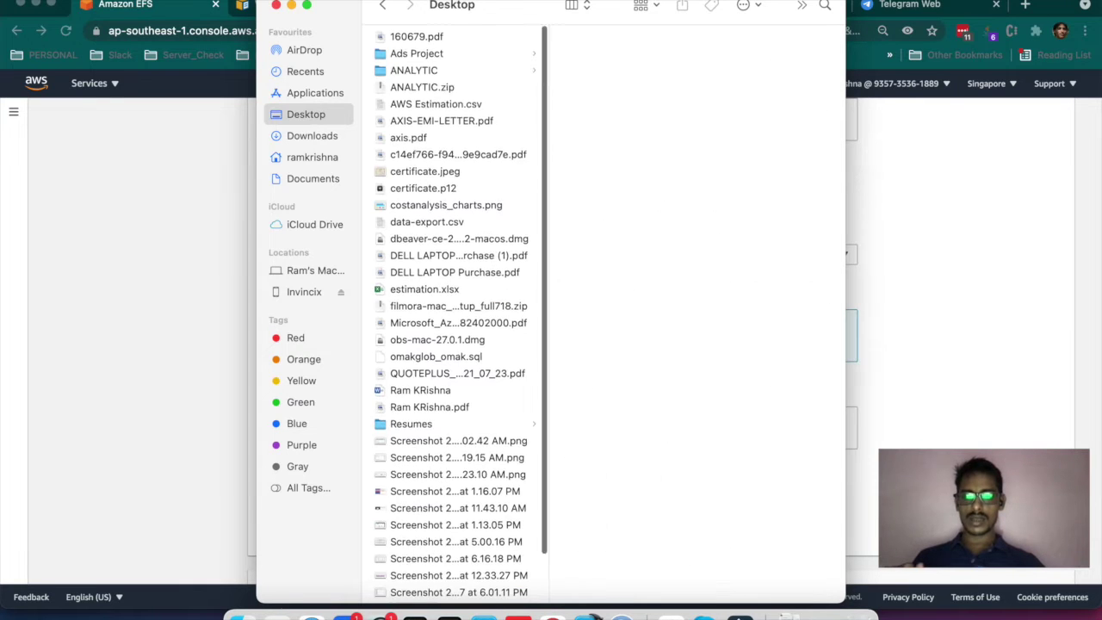
left_click(455, 436)
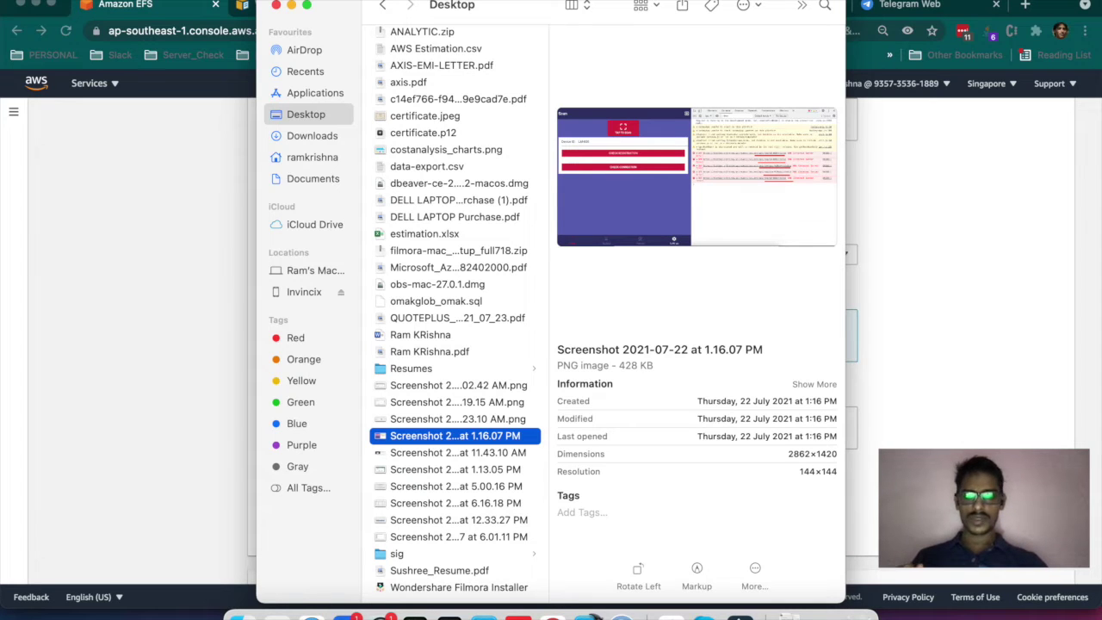
left_click(455, 452)
left_click(455, 469)
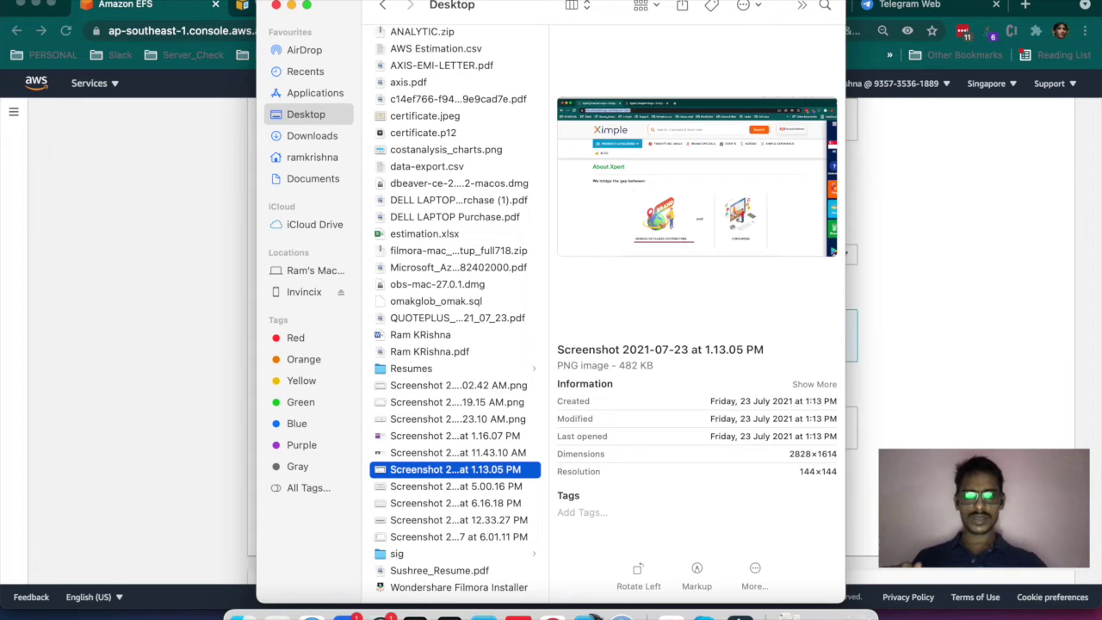
left_click(454, 487)
left_click(455, 503)
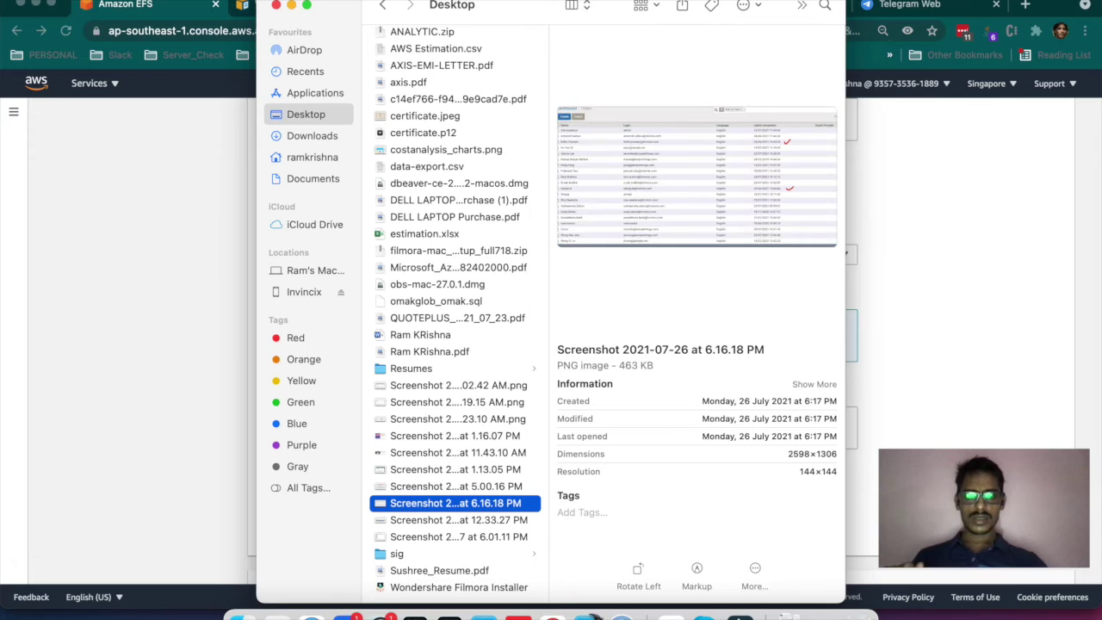
key("Down")
key("Down")
key("Down")
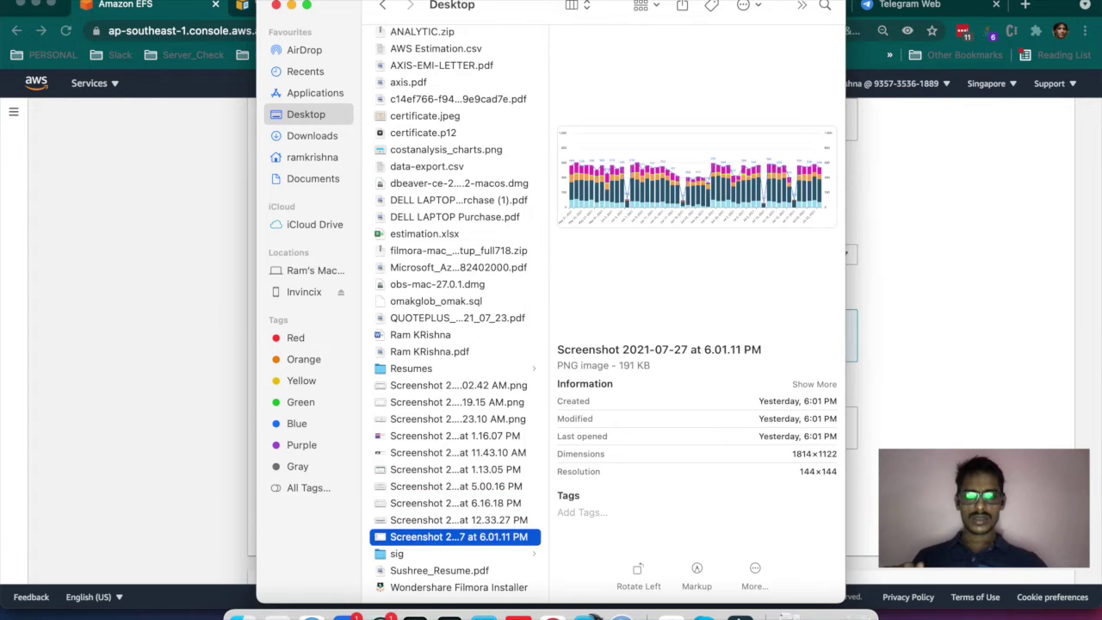
key("Up")
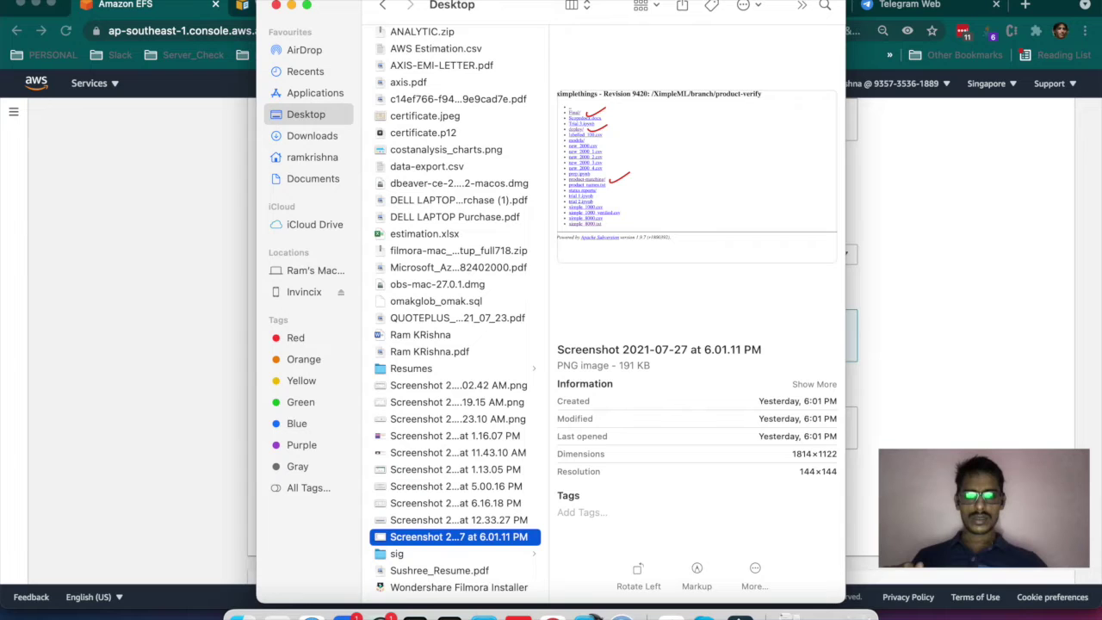
scroll(457, 310, "down", 1)
scroll(456, 310, "up", 1)
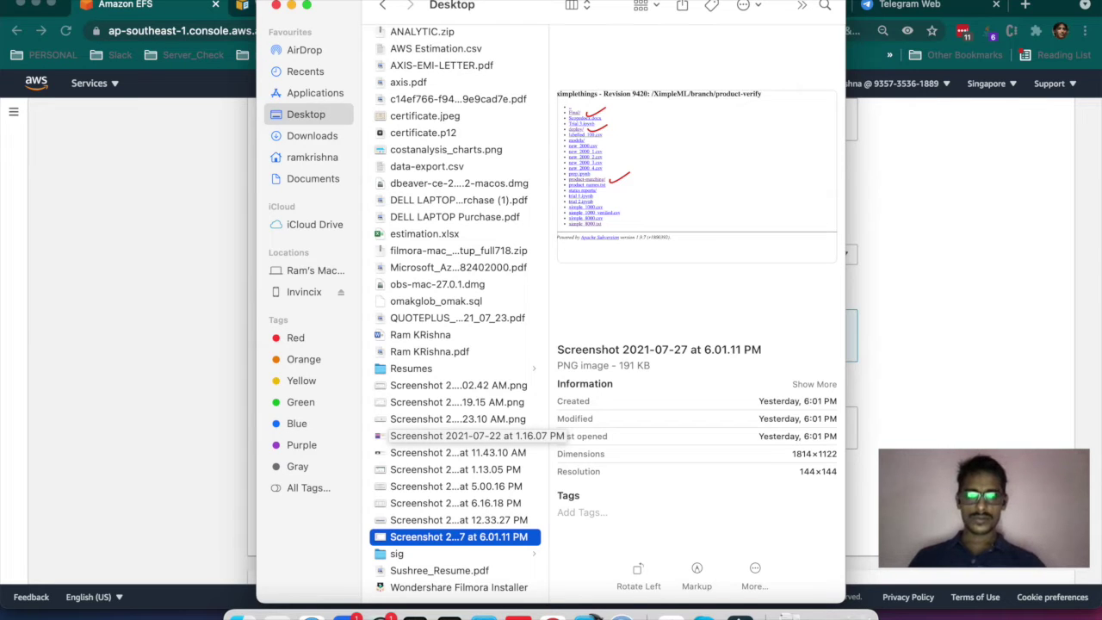
left_click(984, 508)
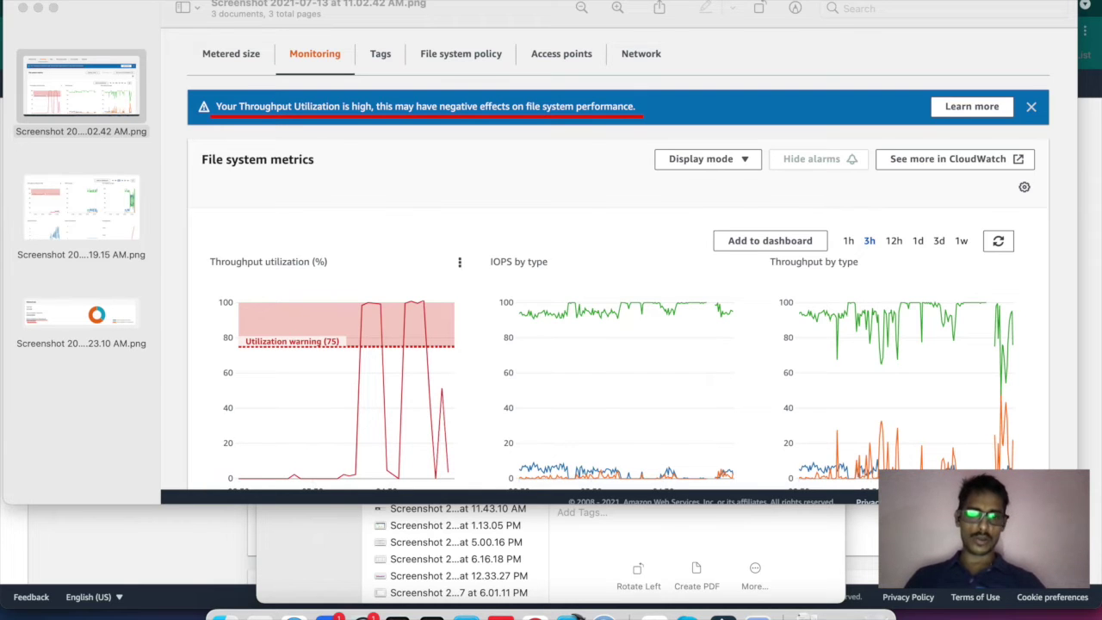
left_click(535, 614)
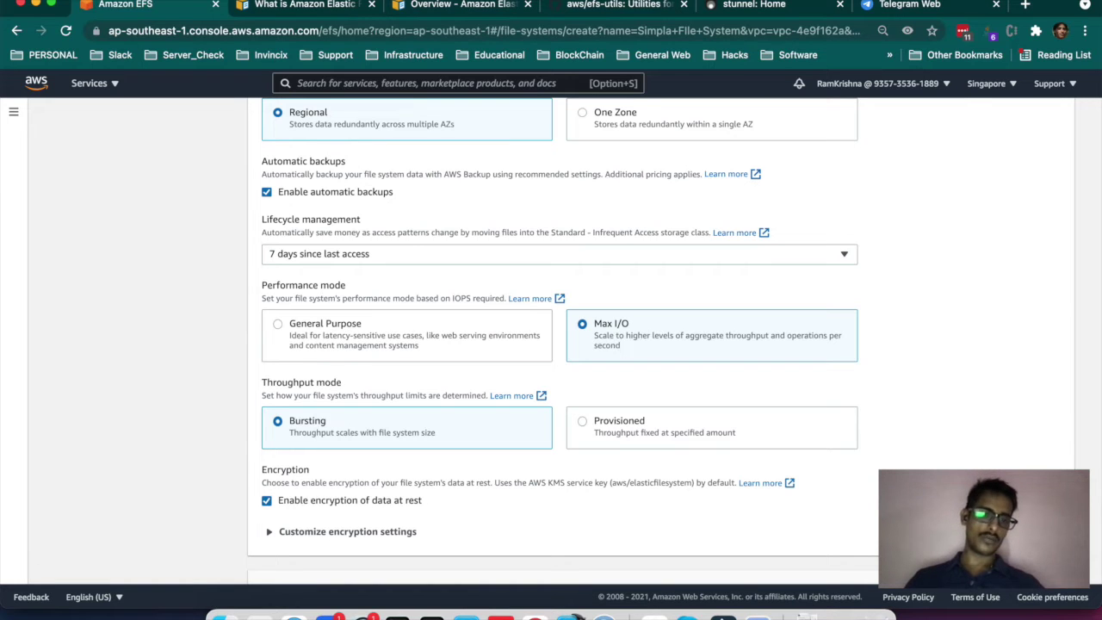
Try the Provisioned throughput mode with a provisioned throughput of 100 MiB/s.
left_click(583, 421)
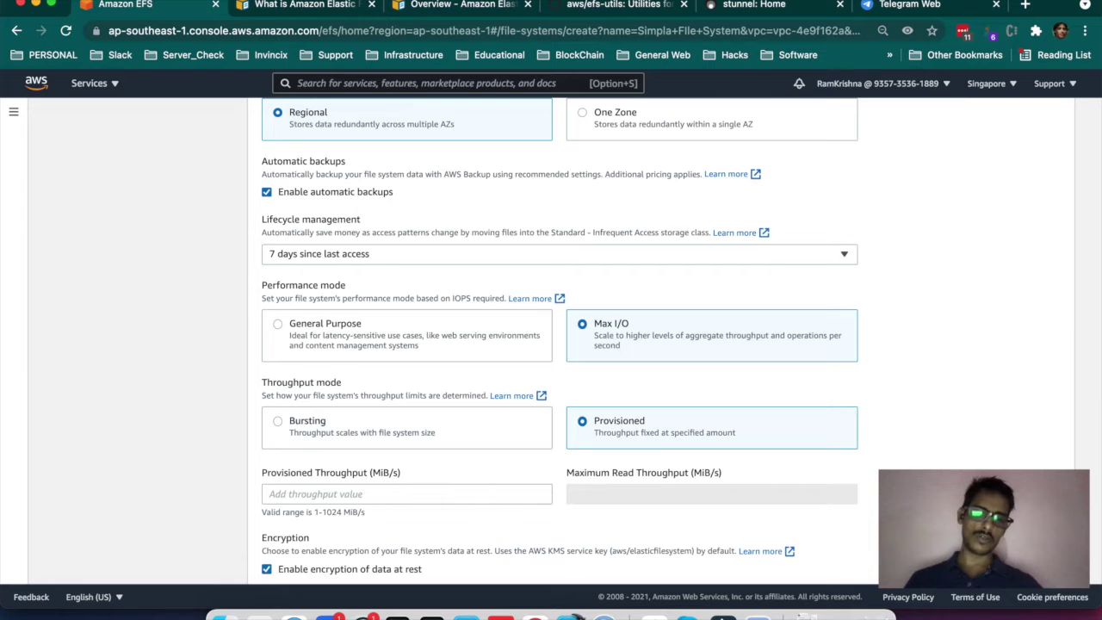
scroll(559, 341, "down", 2)
left_click(407, 356)
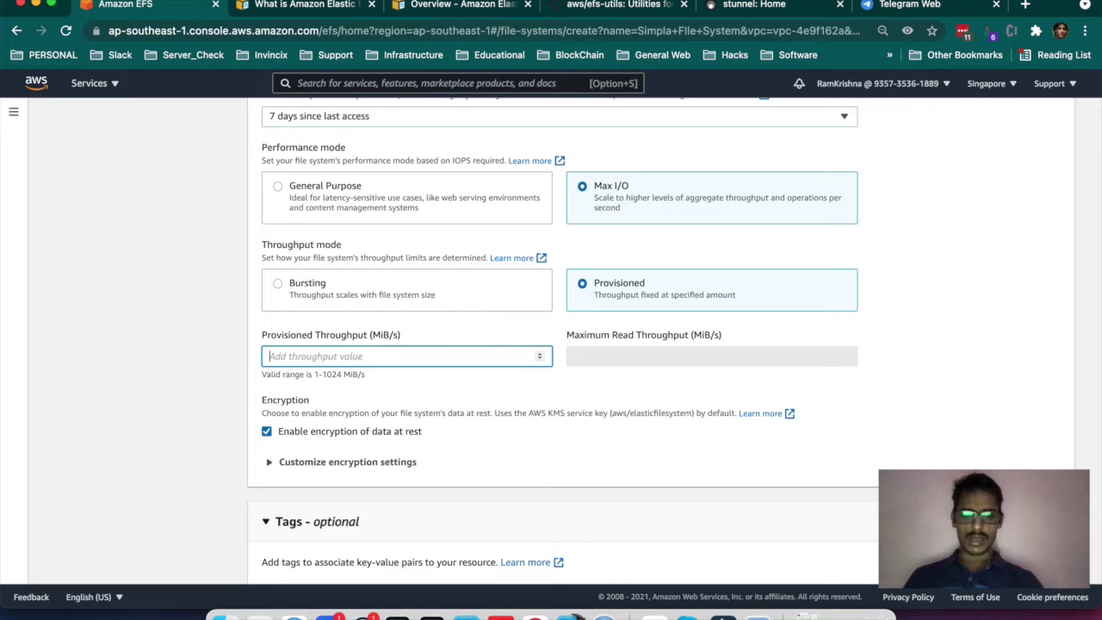
type("100")
key("Tab")
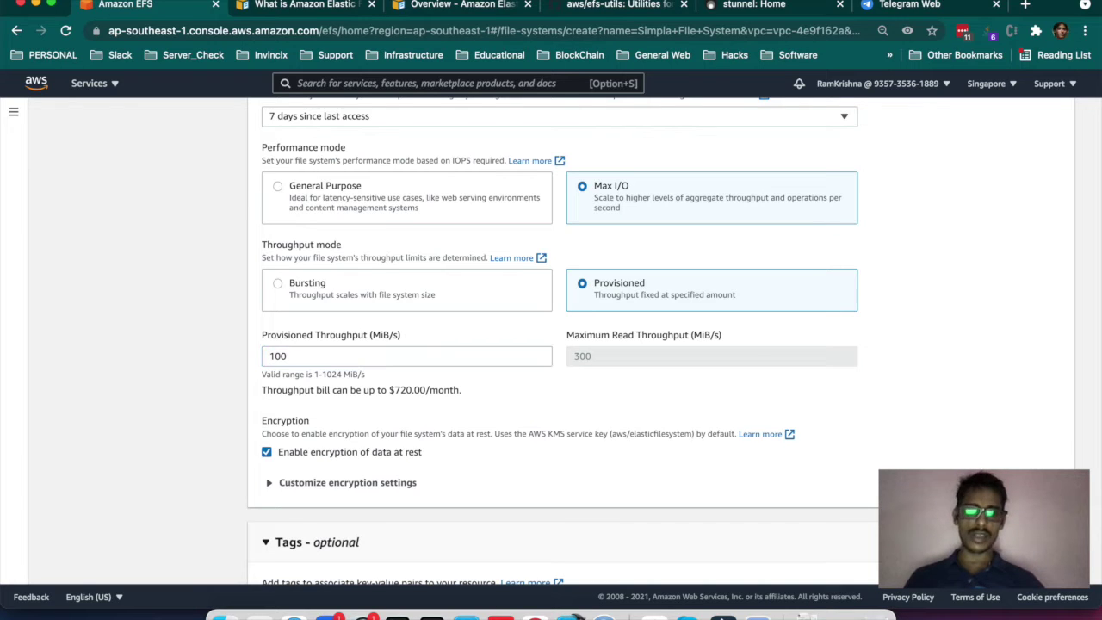
Examine the estimated monthly throughput bill and the maximum read throughput for the provisioned setting.
left_click_drag(267, 391, 463, 391)
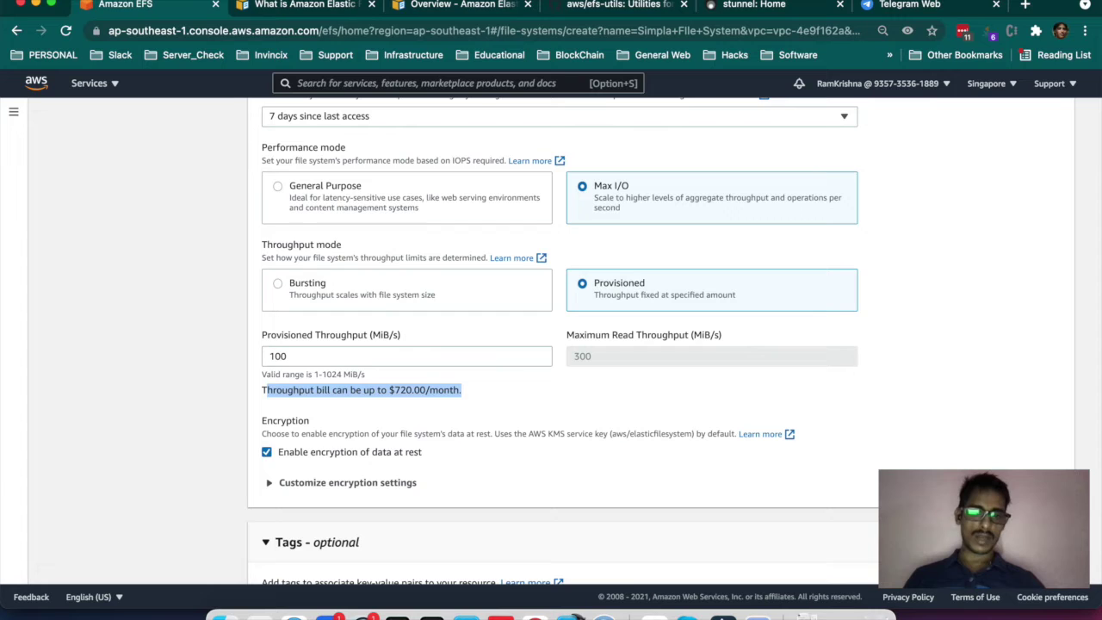
left_click(287, 356)
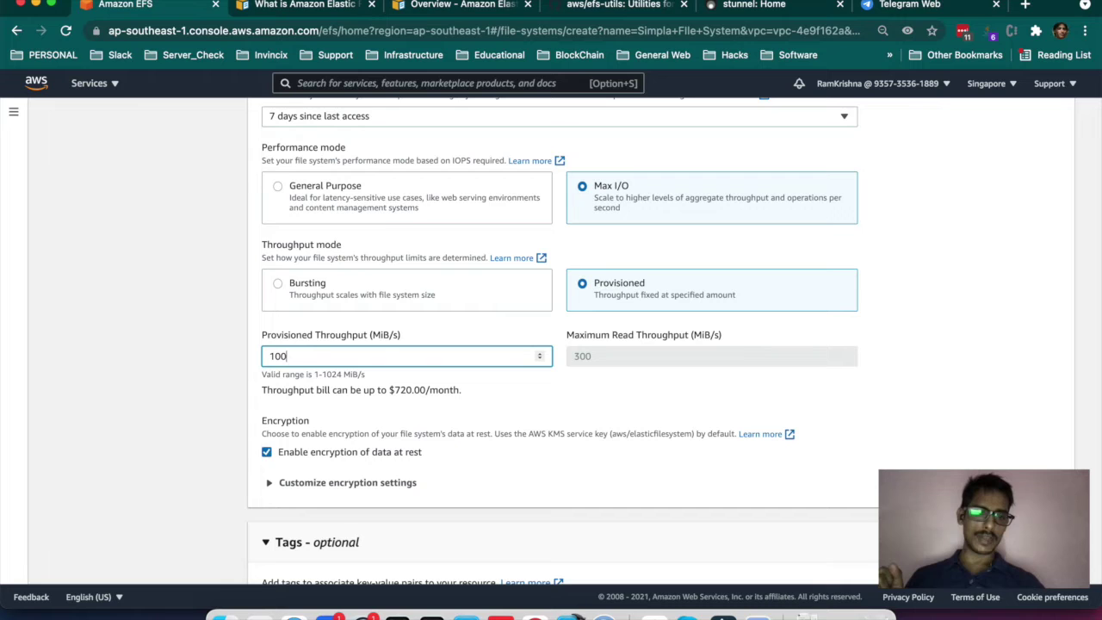
double_click(582, 356)
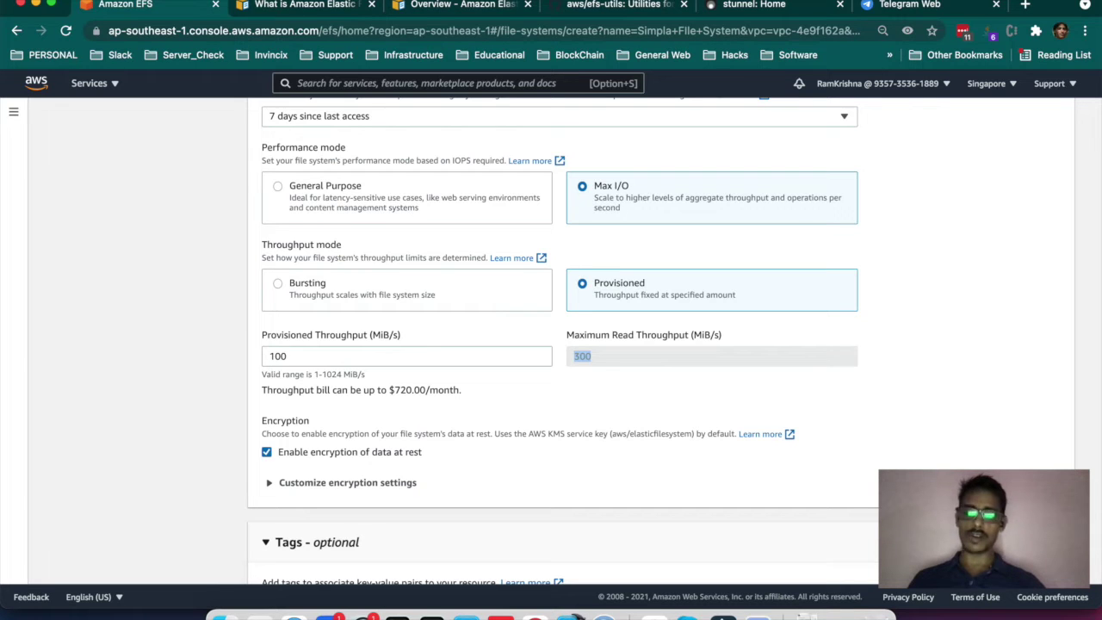
left_click_drag(388, 389, 421, 389)
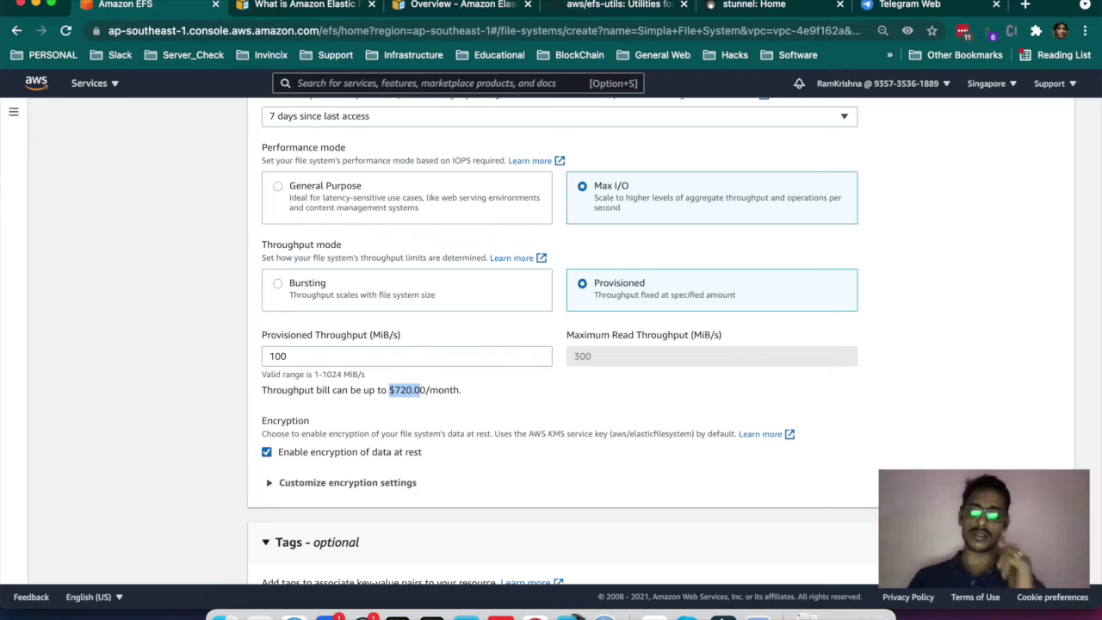
left_click(420, 389)
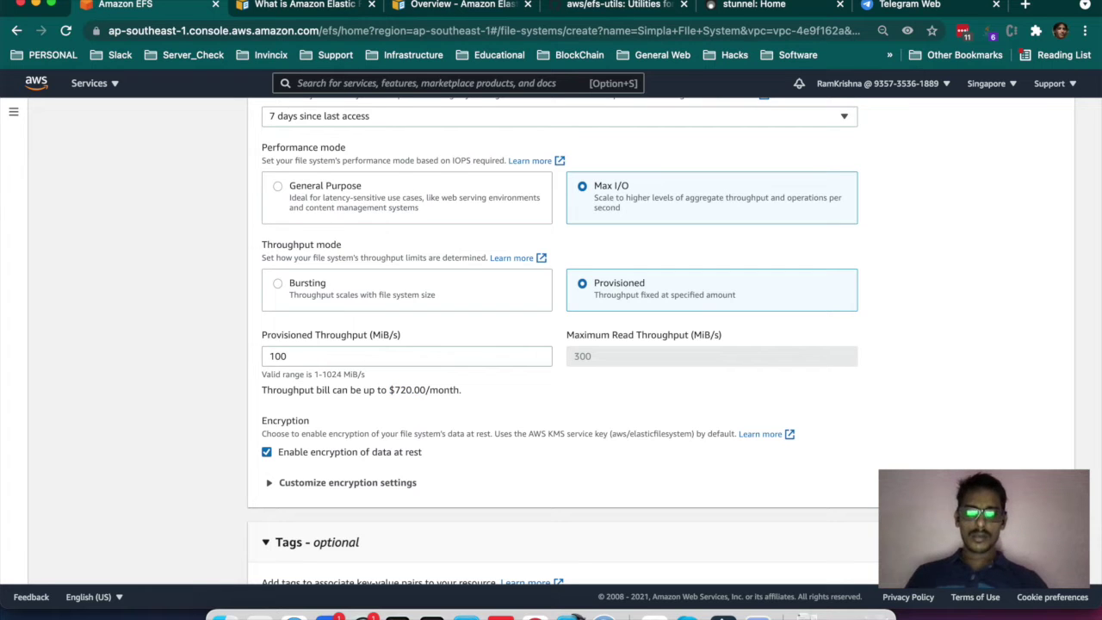
Set the throughput mode back to Bursting and the performance mode to General Purpose, then review the encryption and tag settings.
left_click(308, 284)
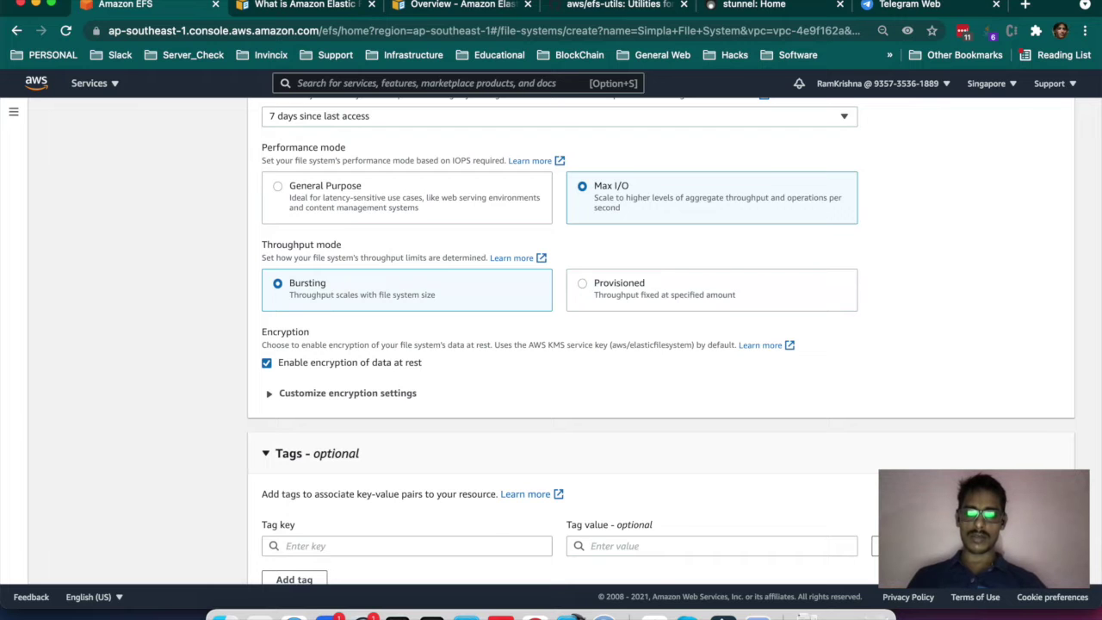
scroll(551, 345, "up", 5)
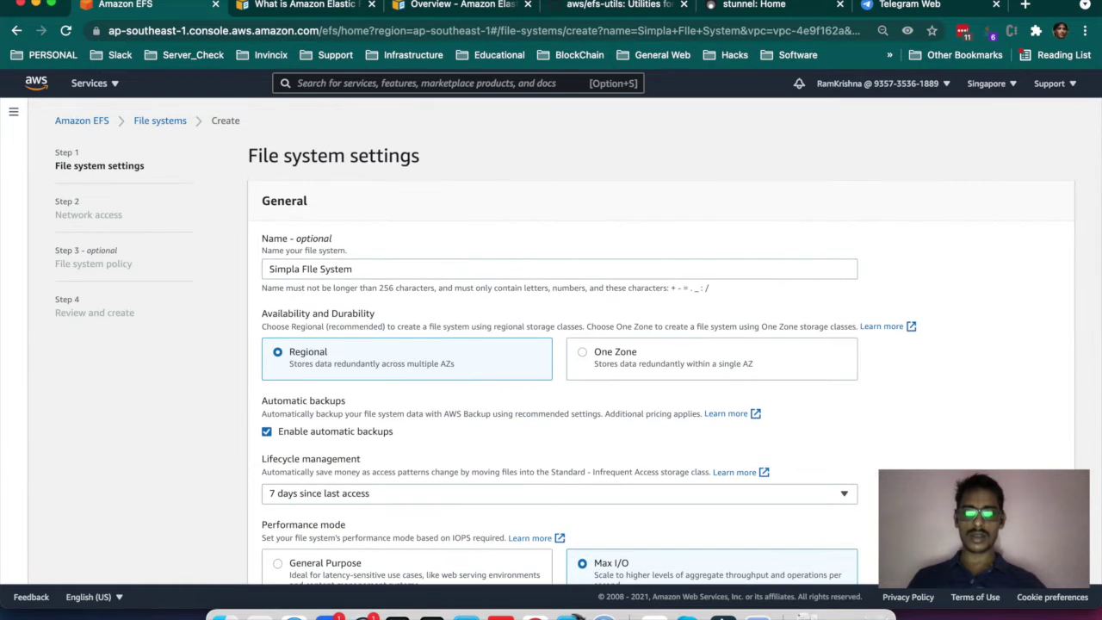
scroll(551, 345, "down", 3)
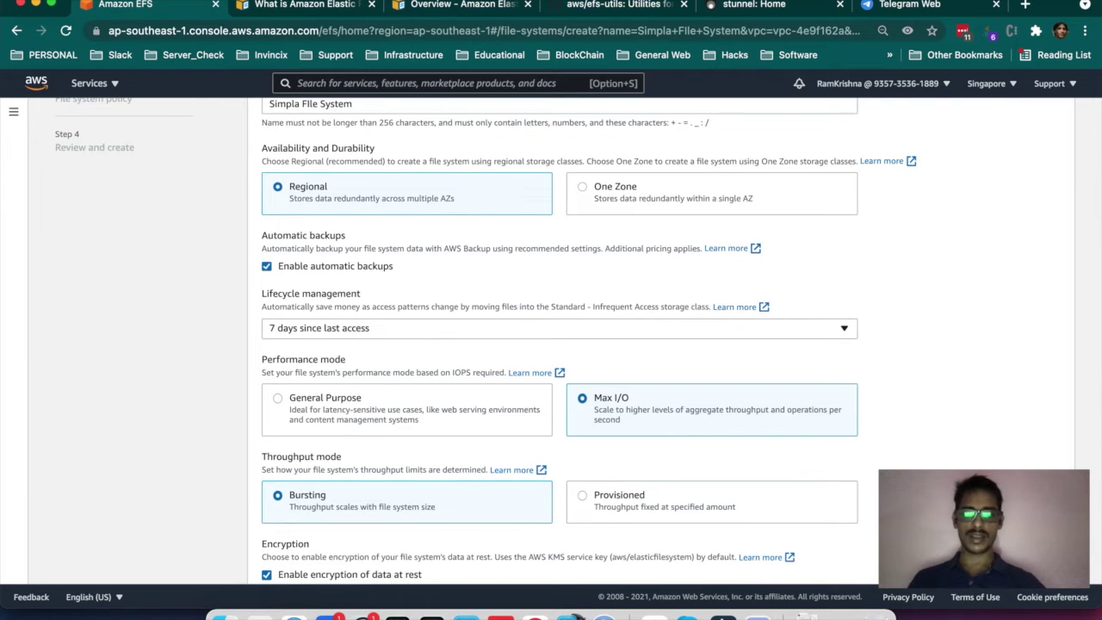
left_click(277, 397)
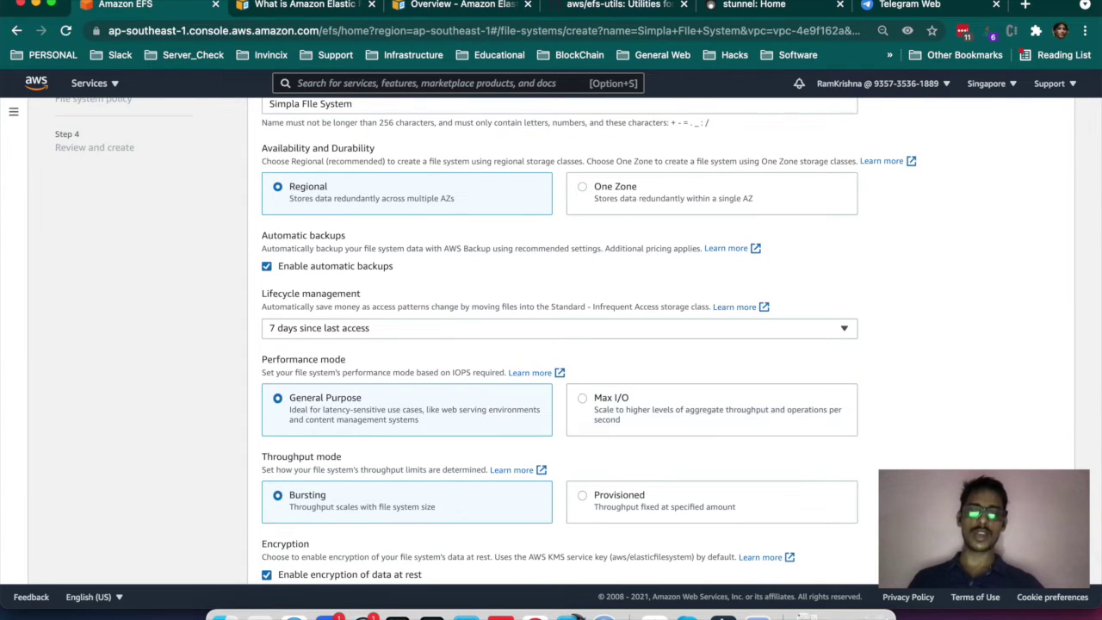
scroll(551, 344, "down", 5)
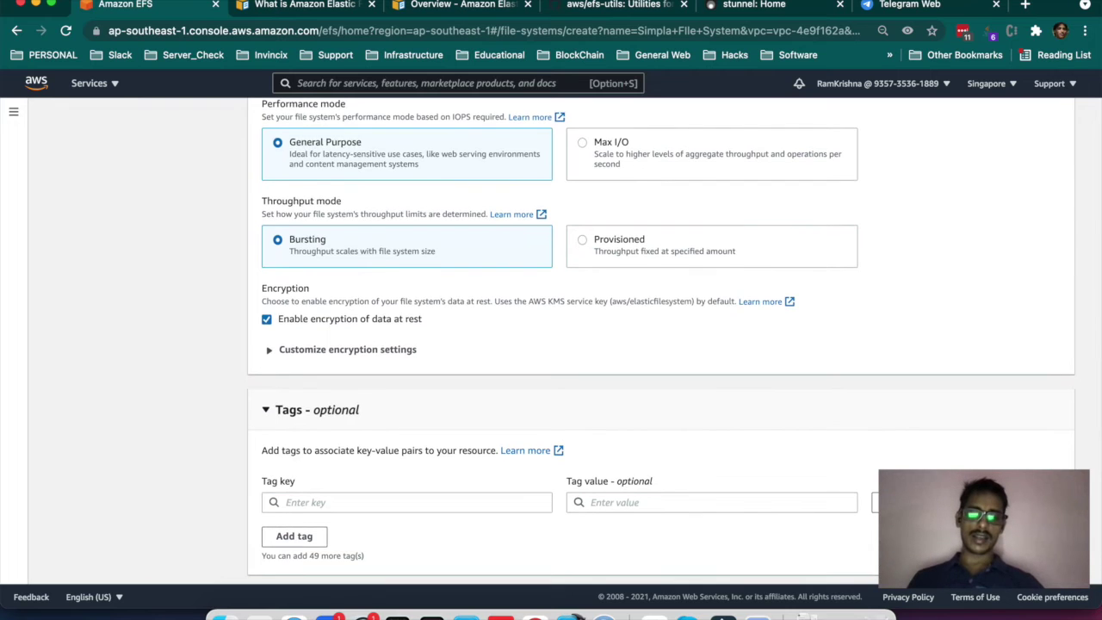
scroll(551, 345, "down", 1)
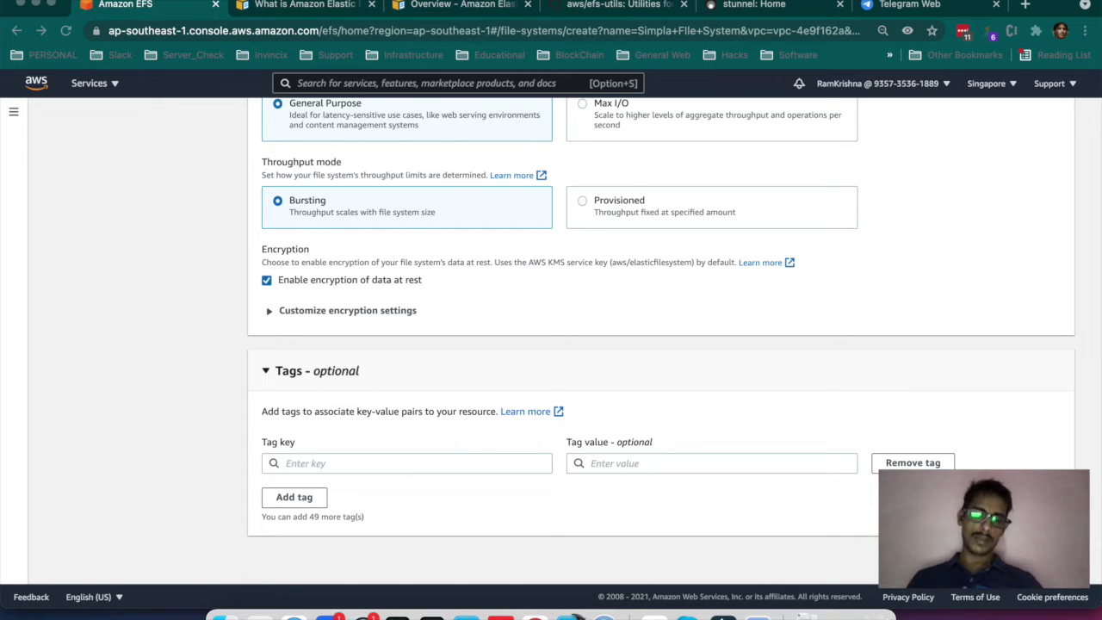
Switch to the EFS screenshots in Preview, display the Metered size capture and highlight the total size.
left_click(758, 613)
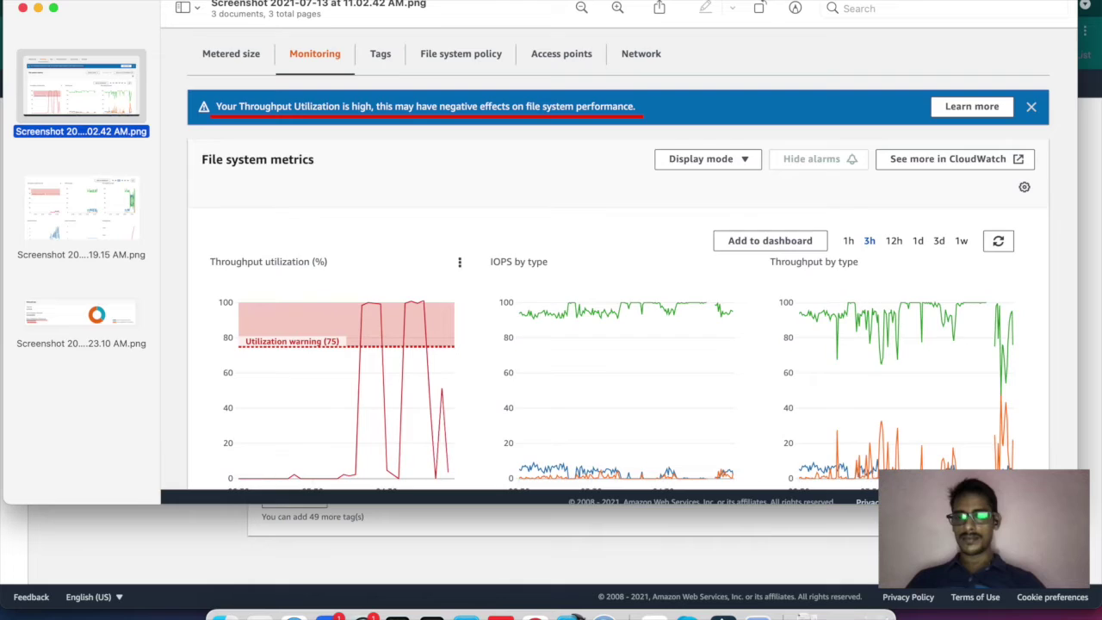
left_click(81, 313)
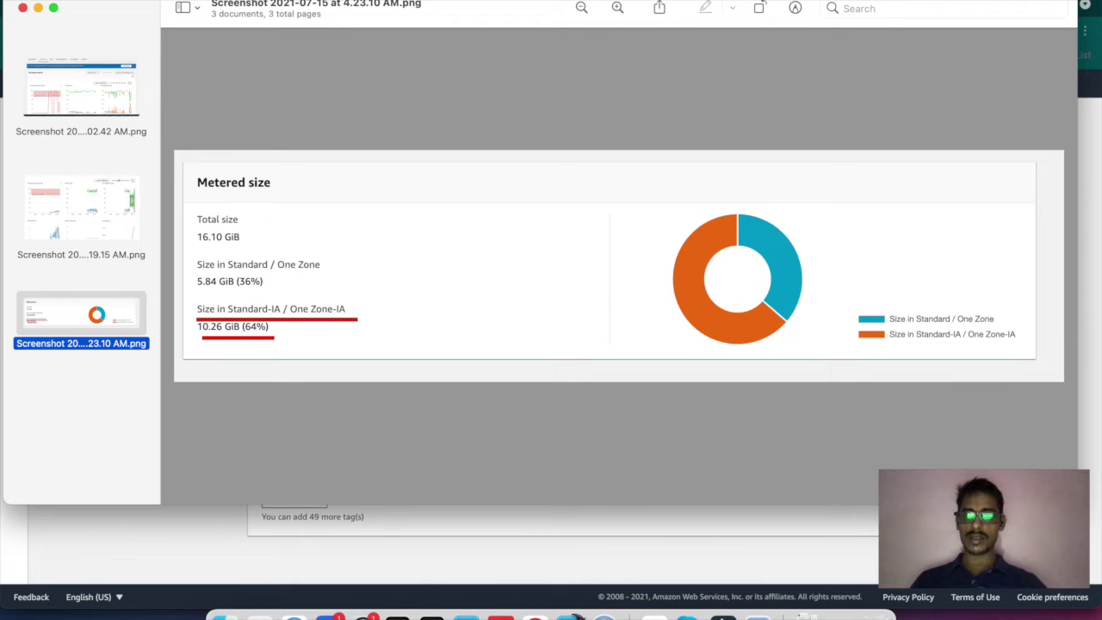
left_click_drag(197, 250, 270, 223)
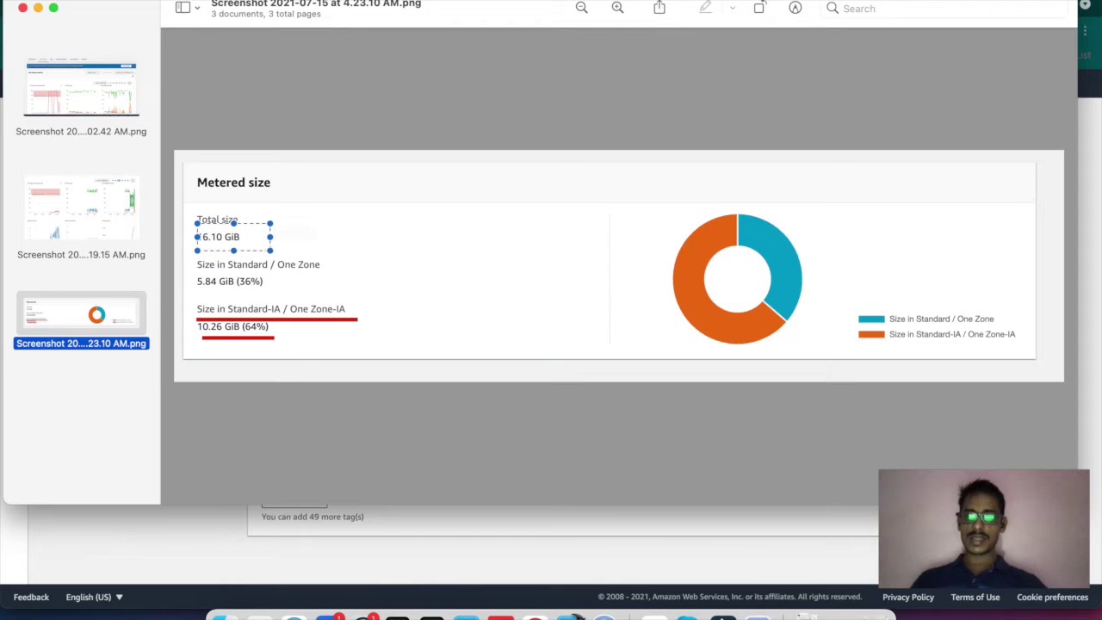
key("Left")
key("Left")
key("Left")
key("Left")
key("Left")
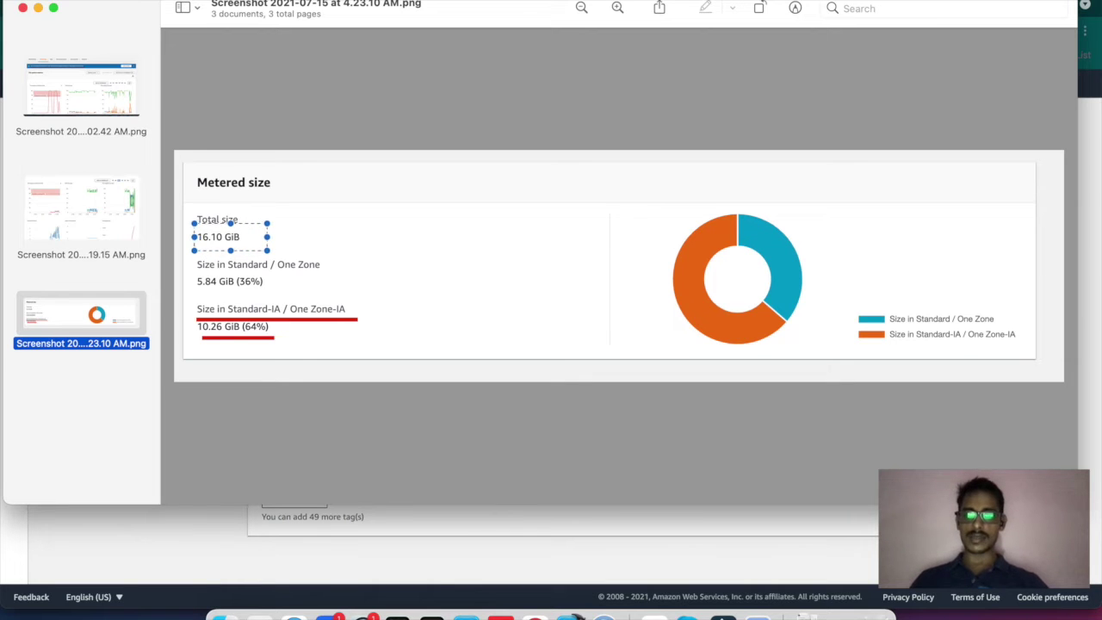
key("Escape")
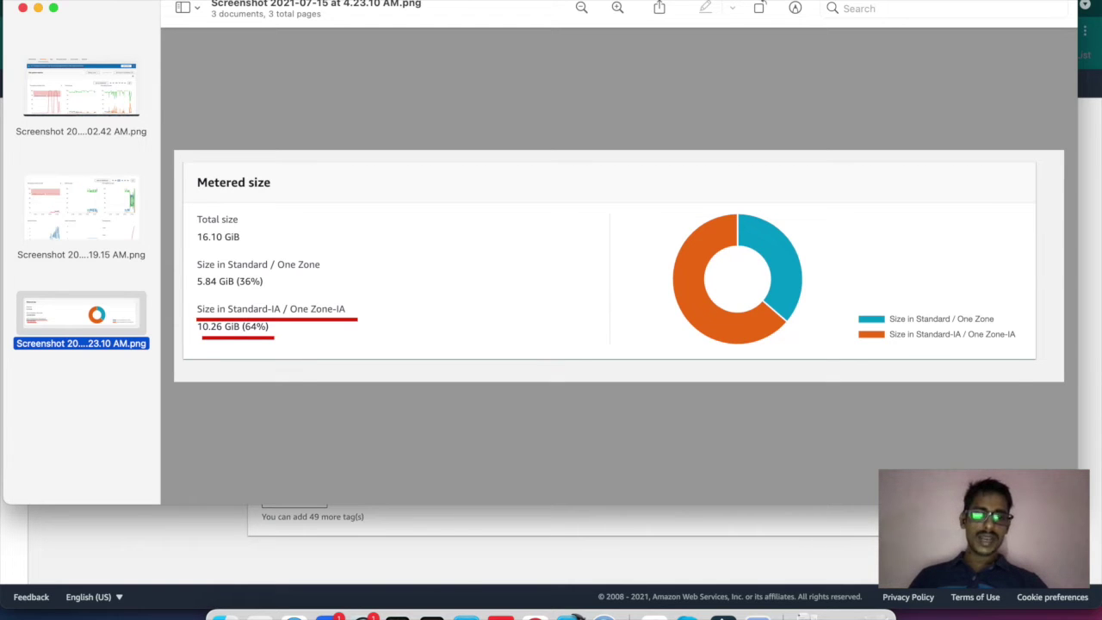
Examine the Standard and Standard-IA sizes in the Metered size capture, and return to the file system settings in Chrome.
mouse_move(188, 303)
left_mouse_down()
mouse_move(292, 269)
mouse_move(337, 238)
mouse_move(344, 248)
left_mouse_up()
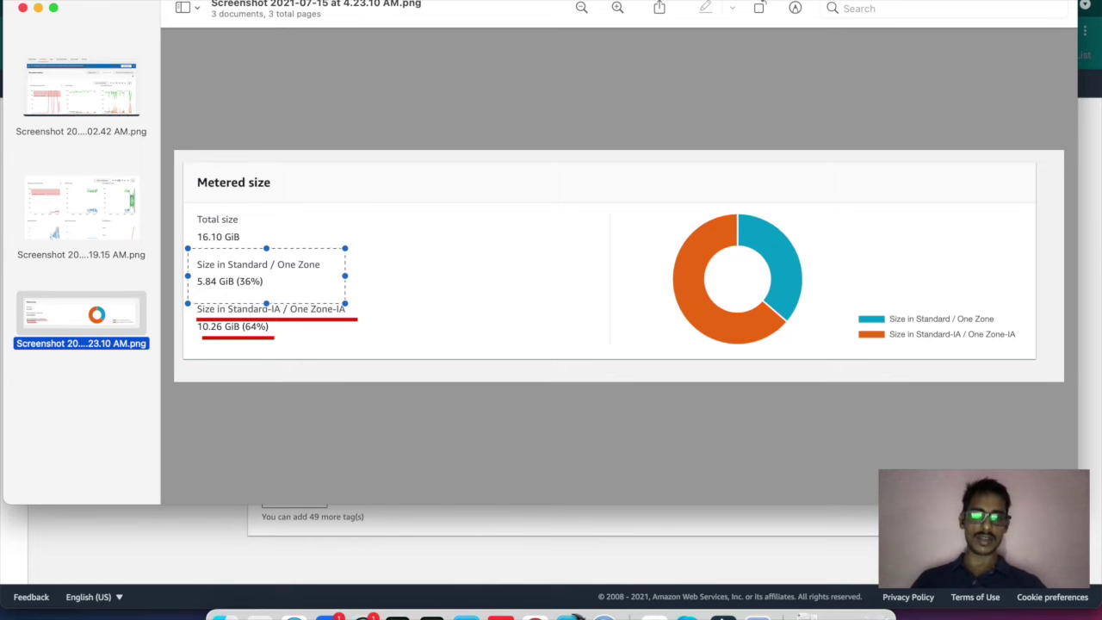
key("Escape")
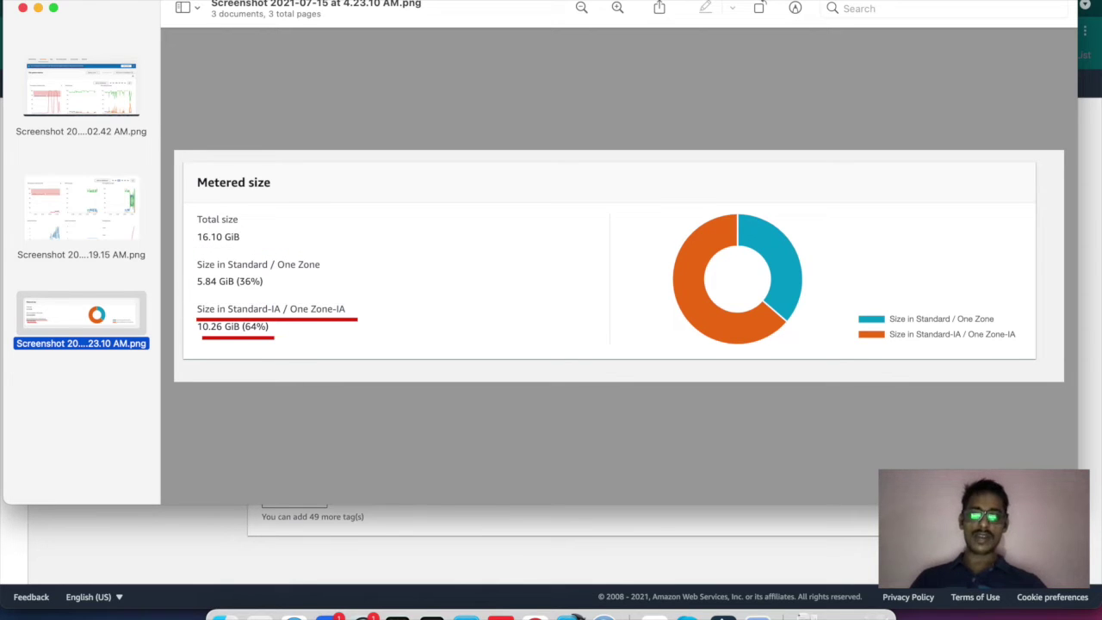
left_click_drag(188, 350, 378, 293)
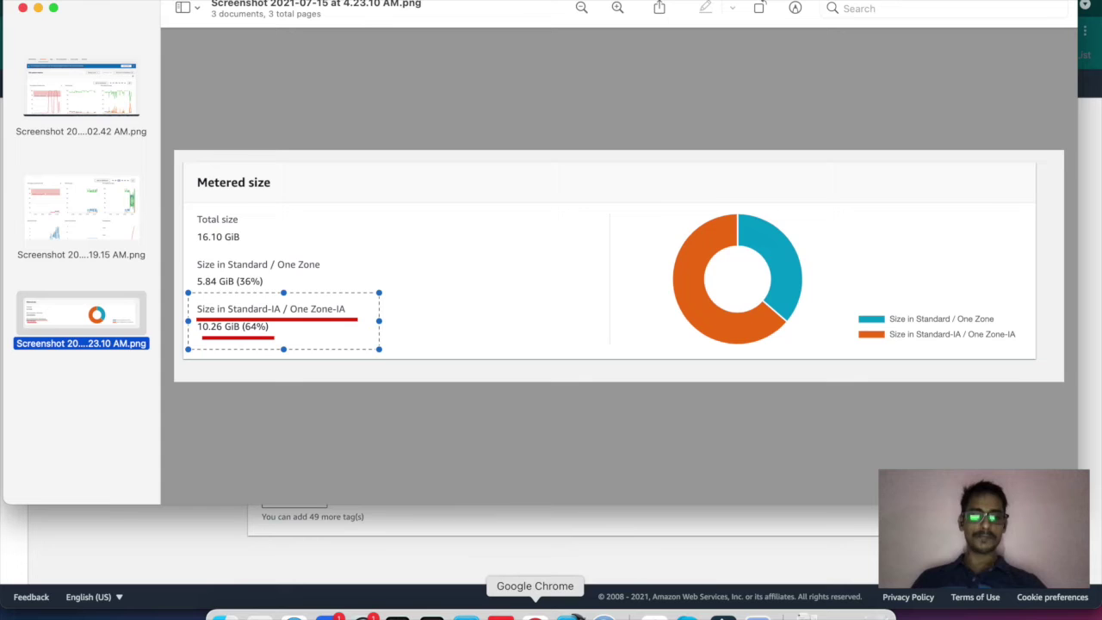
left_click(535, 615)
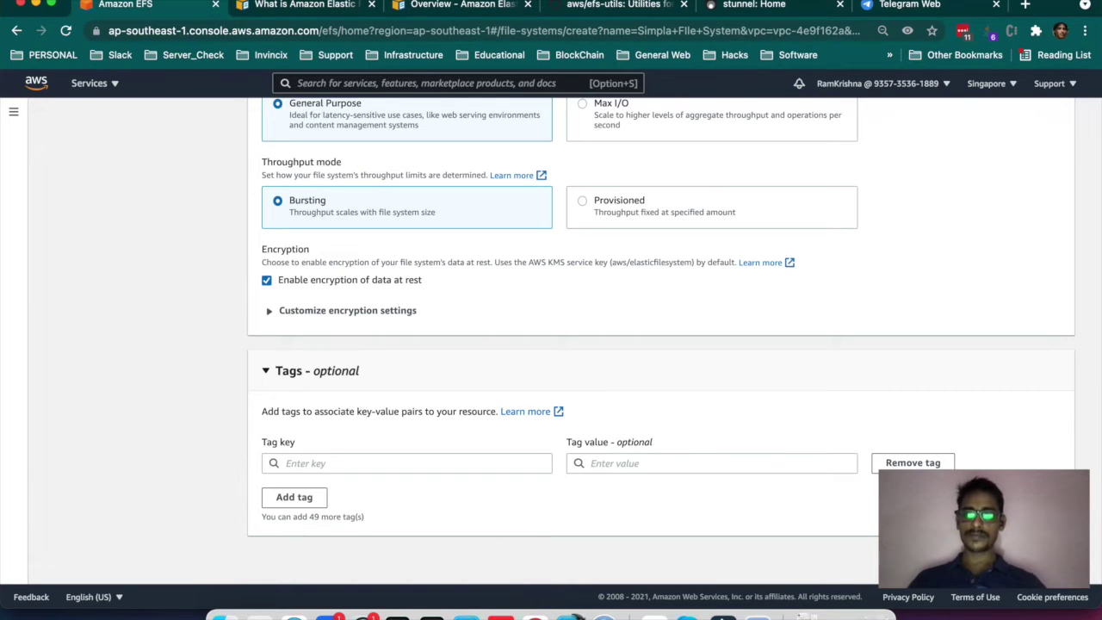
scroll(661, 327, "up", 3)
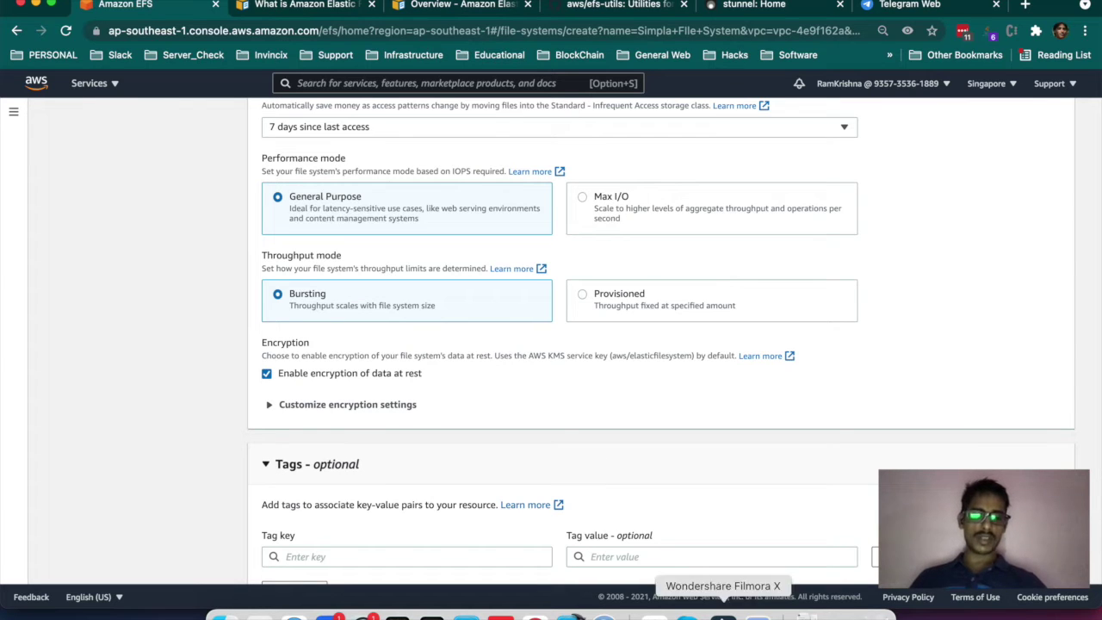
Switch back to Preview and examine the throughput utilization chart and its warning threshold in the 12-hour metrics capture.
left_click(756, 615)
key("Up")
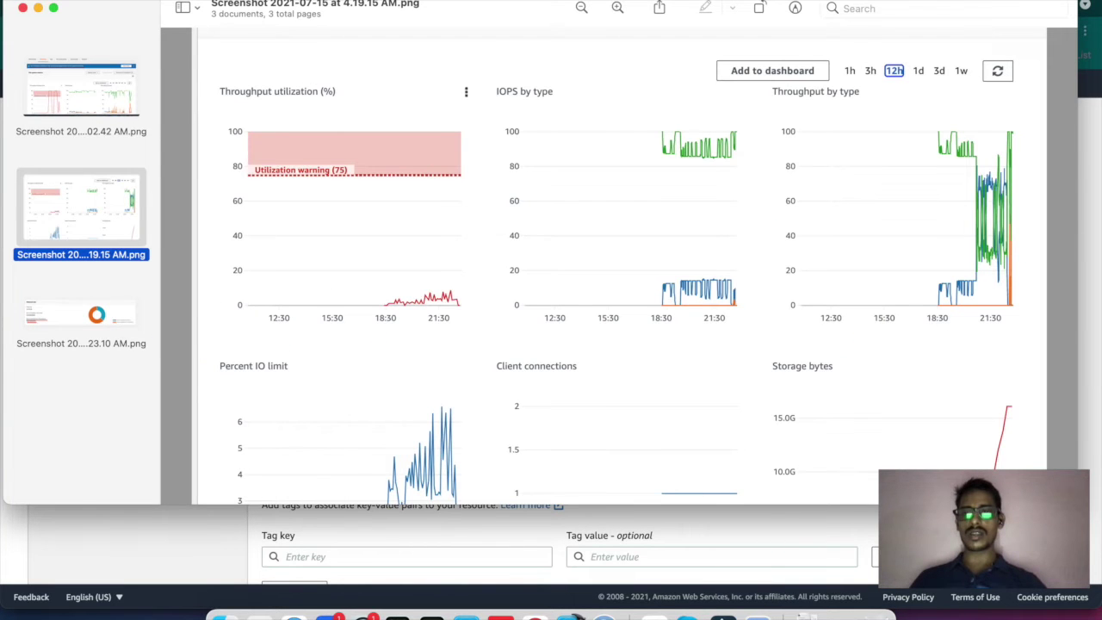
left_click_drag(228, 160, 471, 186)
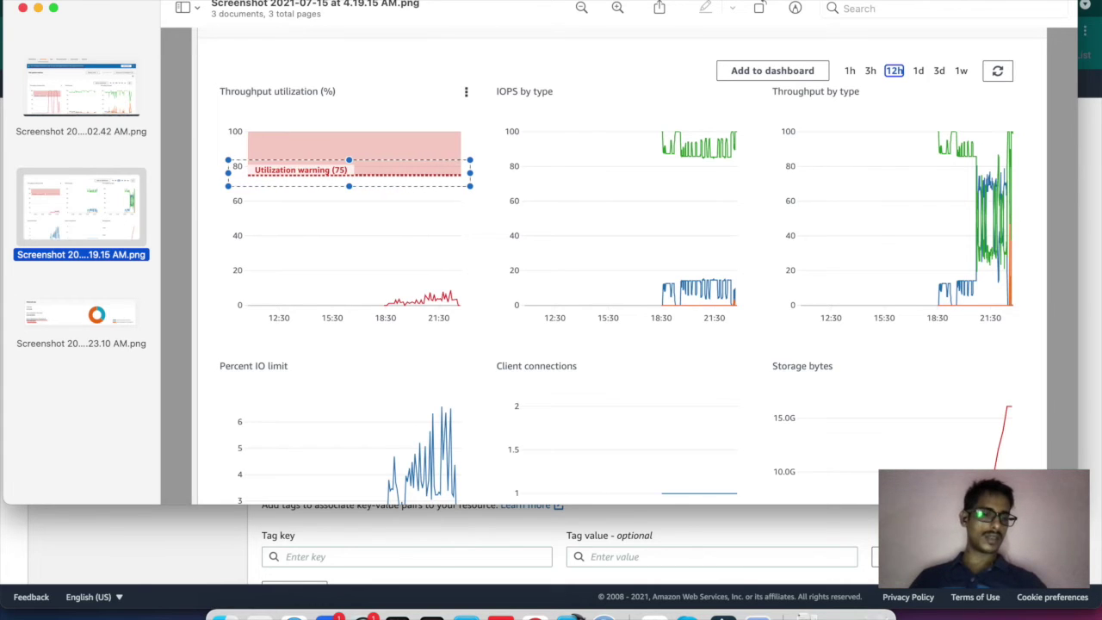
left_click_drag(212, 77, 488, 110)
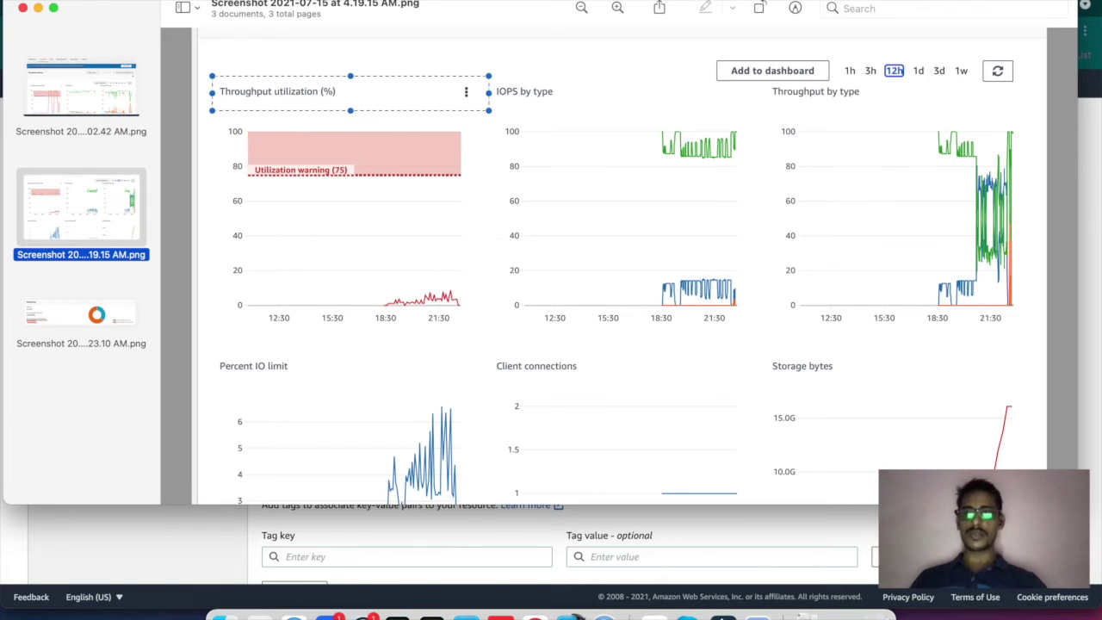
Display the 3-hour monitoring capture and examine its throughput warning banner and throughput utilization chart.
key("Up")
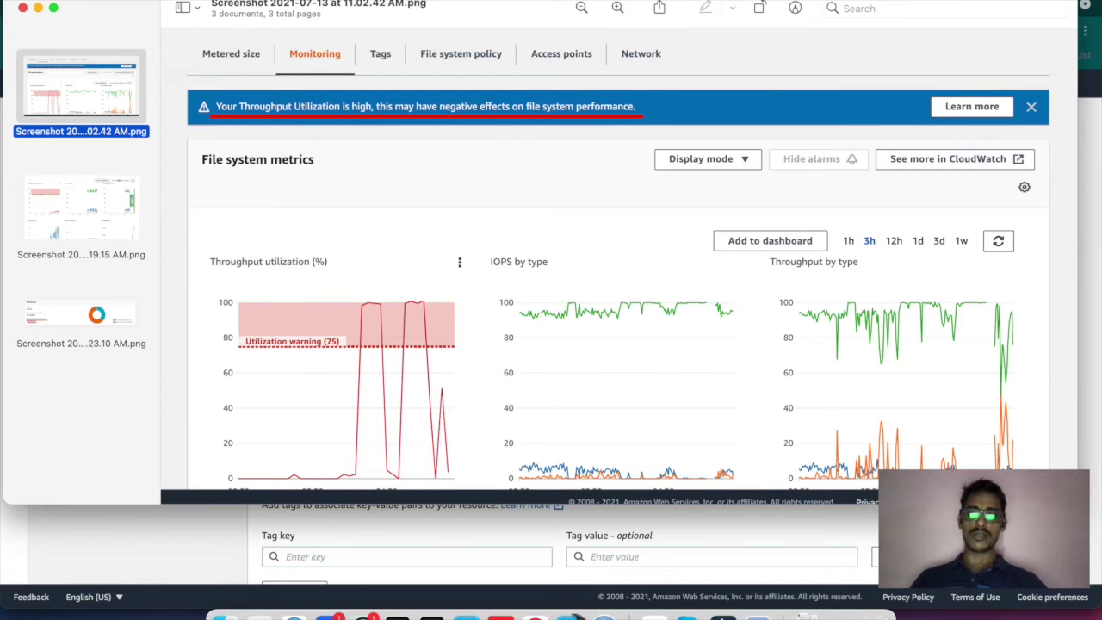
left_click_drag(189, 87, 726, 137)
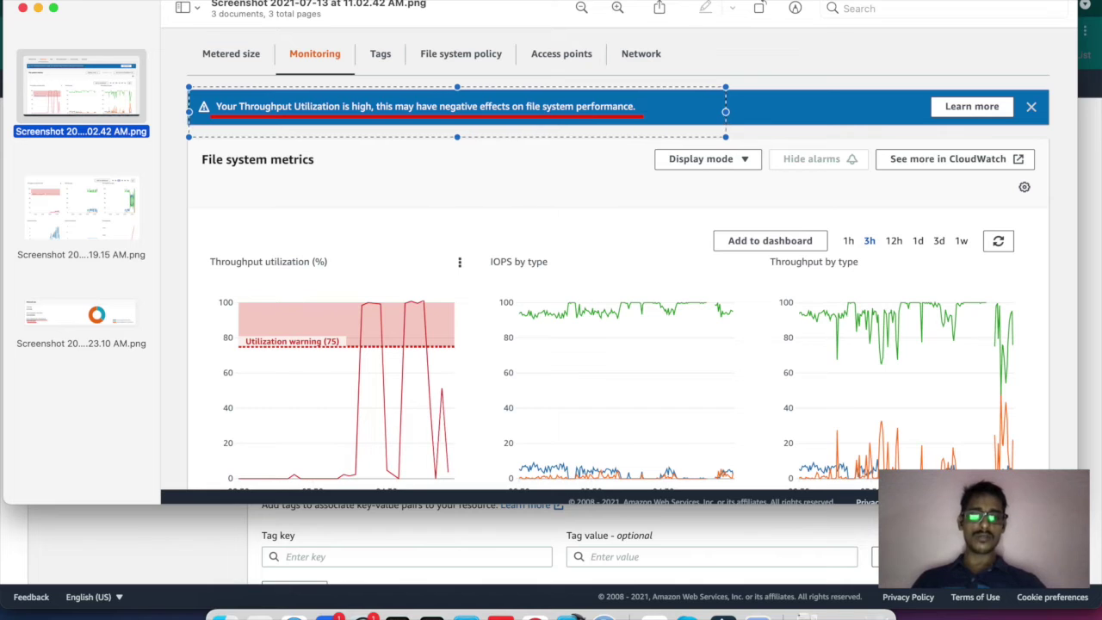
left_click_drag(191, 237, 484, 487)
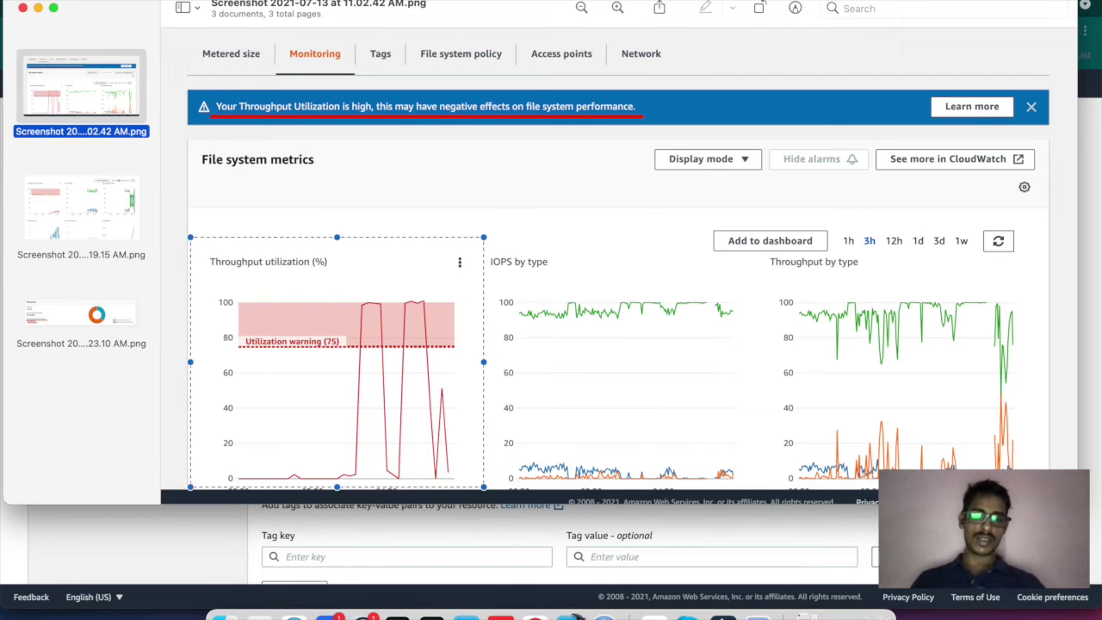
key("Escape")
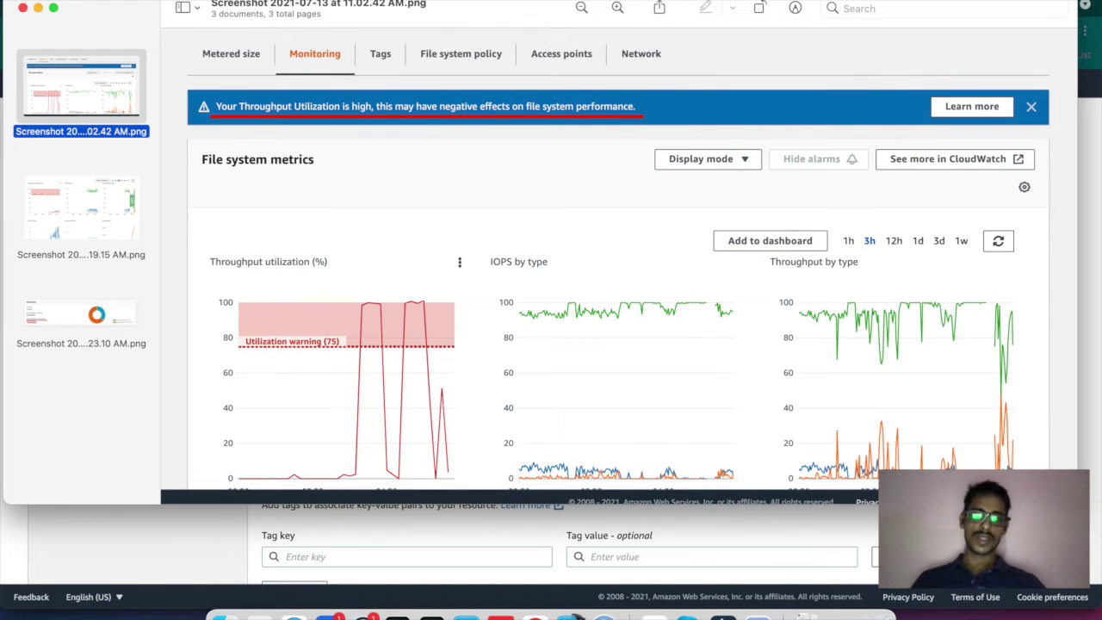
Compare the total size in the Metered size capture with the throughput utilization chart in the 3-hour monitoring capture.
left_click(81, 314)
left_click_drag(196, 246, 264, 226)
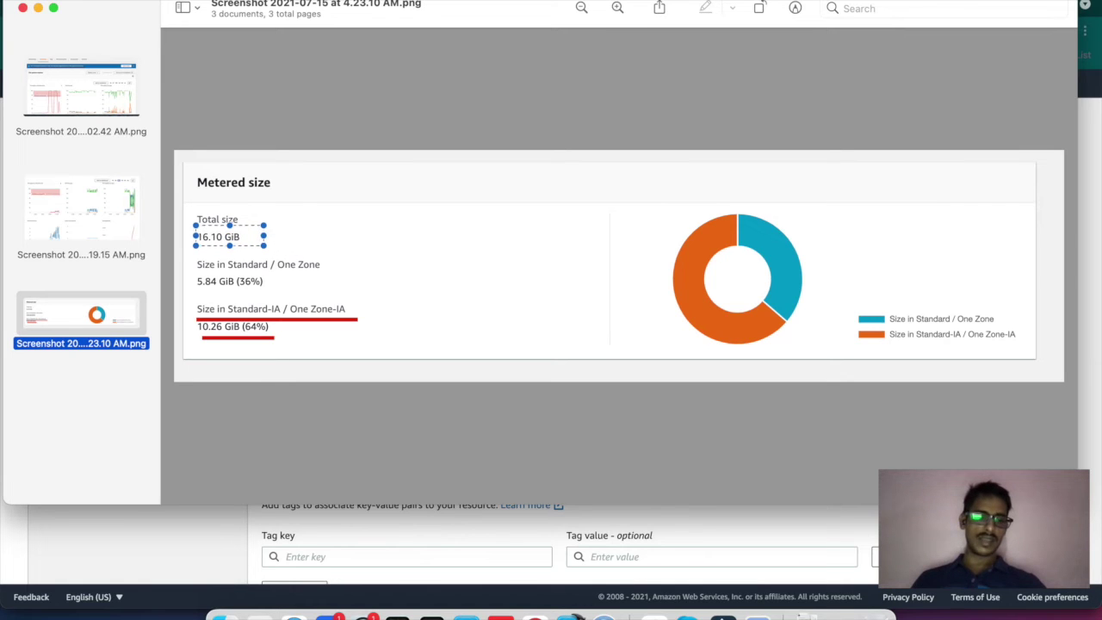
key("Escape")
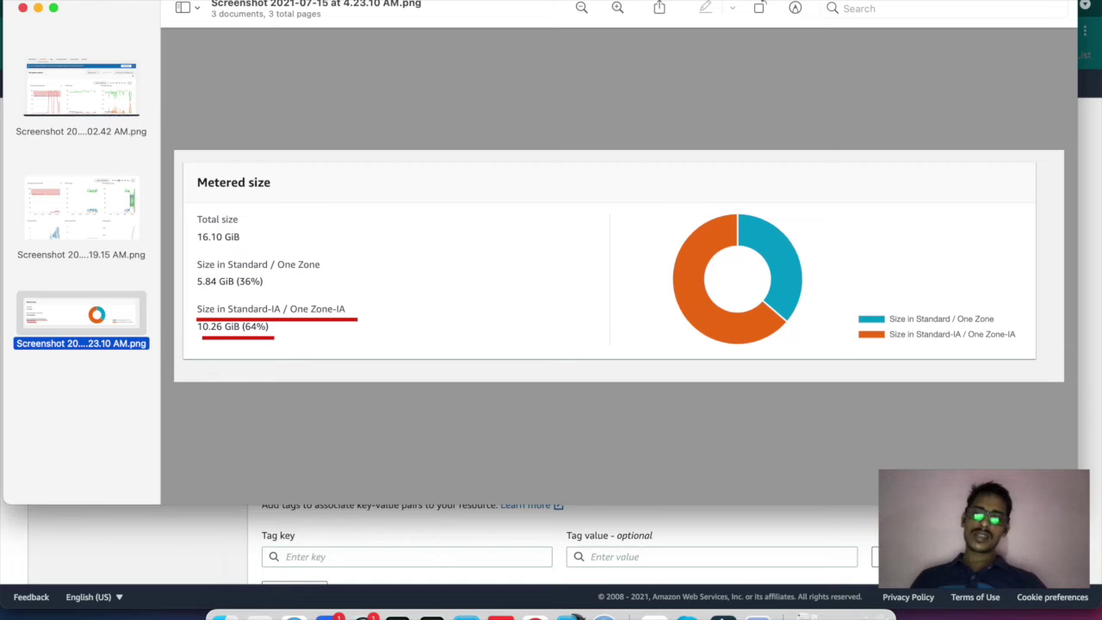
left_click(81, 86)
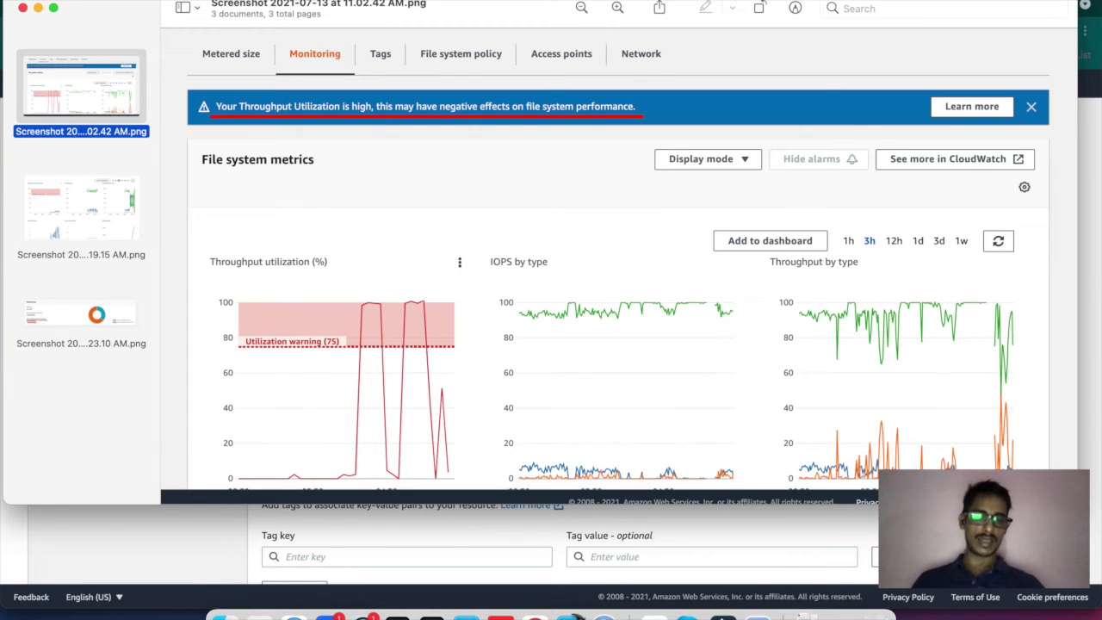
left_click_drag(482, 243, 189, 472)
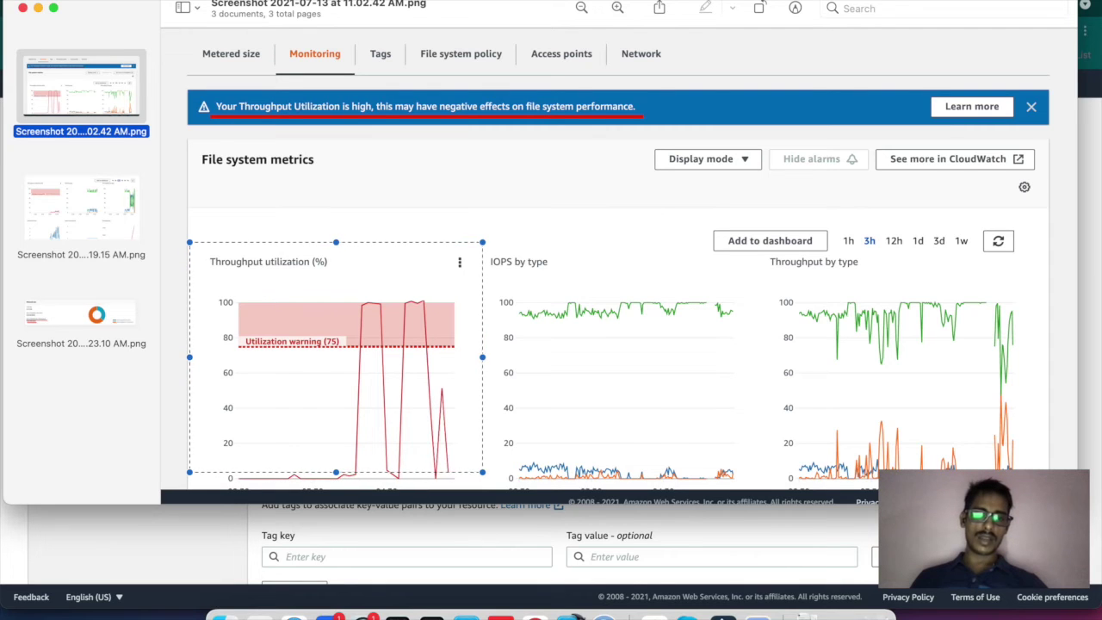
Return to the file system settings in Chrome, look through the lifecycle management choices, and select 7 days since last access.
key("Escape")
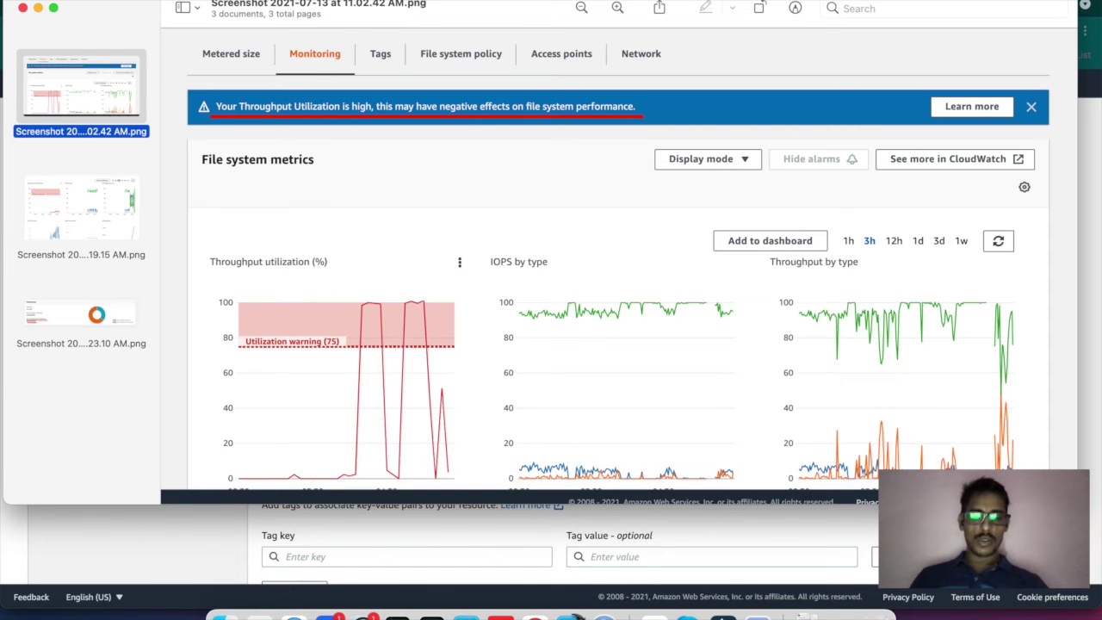
left_click(523, 615)
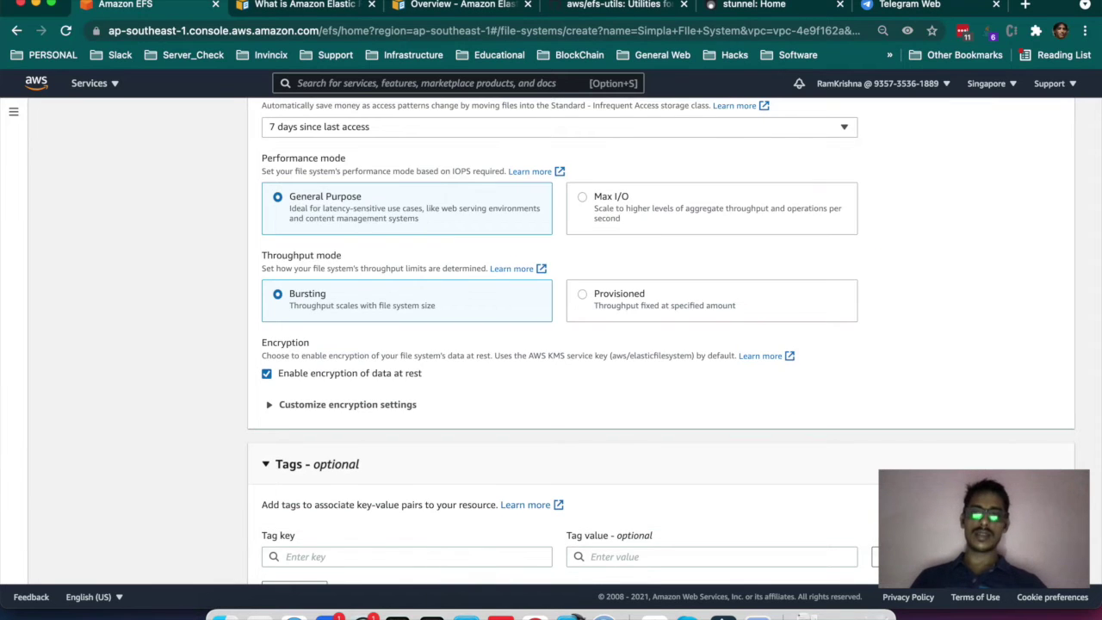
scroll(661, 343, "up", 2)
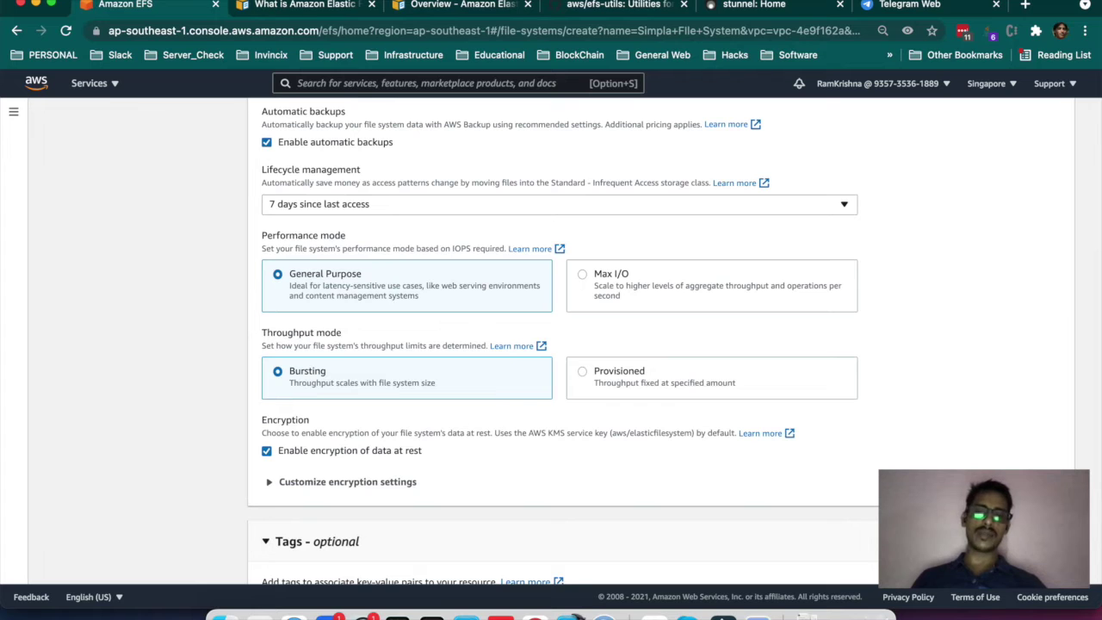
left_click(559, 205)
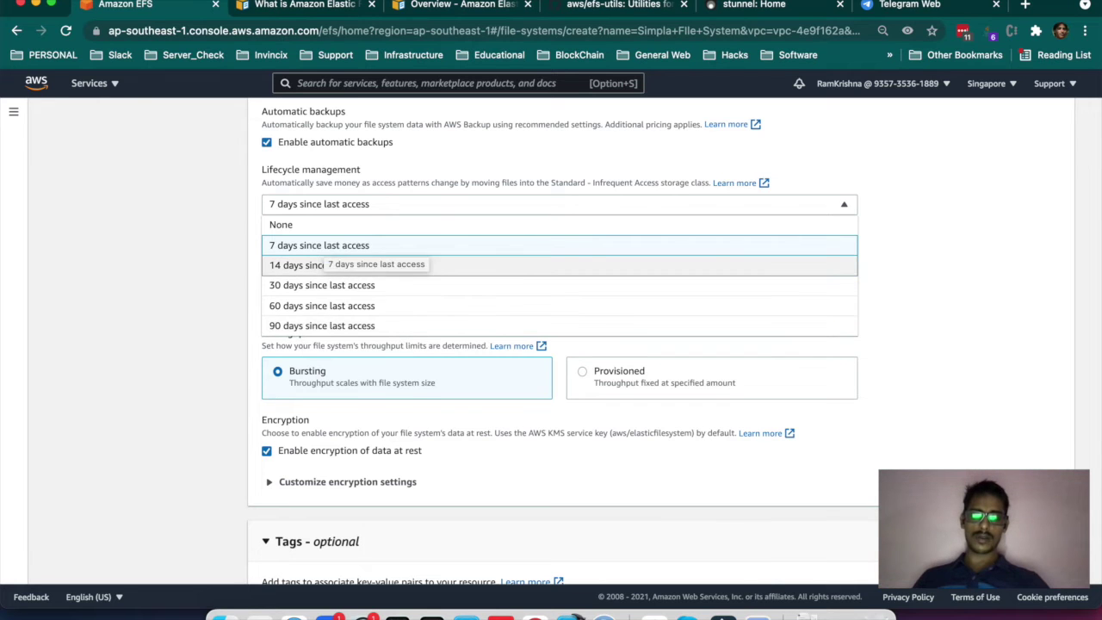
left_click(319, 245)
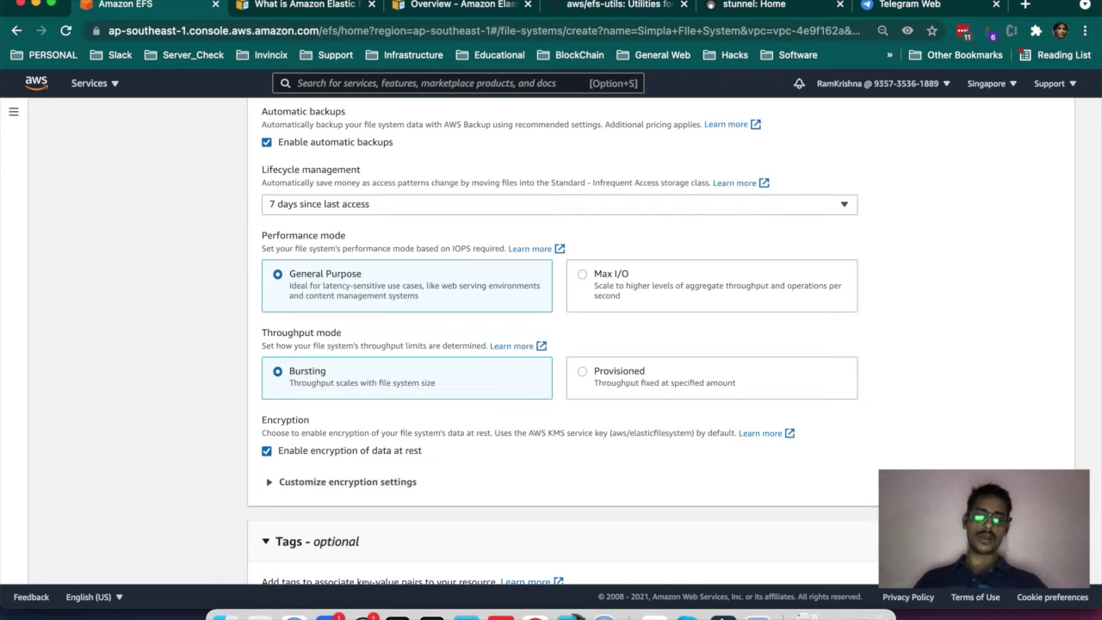
Switch the throughput mode to Provisioned to view its throughput fields, and set it back to Bursting.
left_click(583, 372)
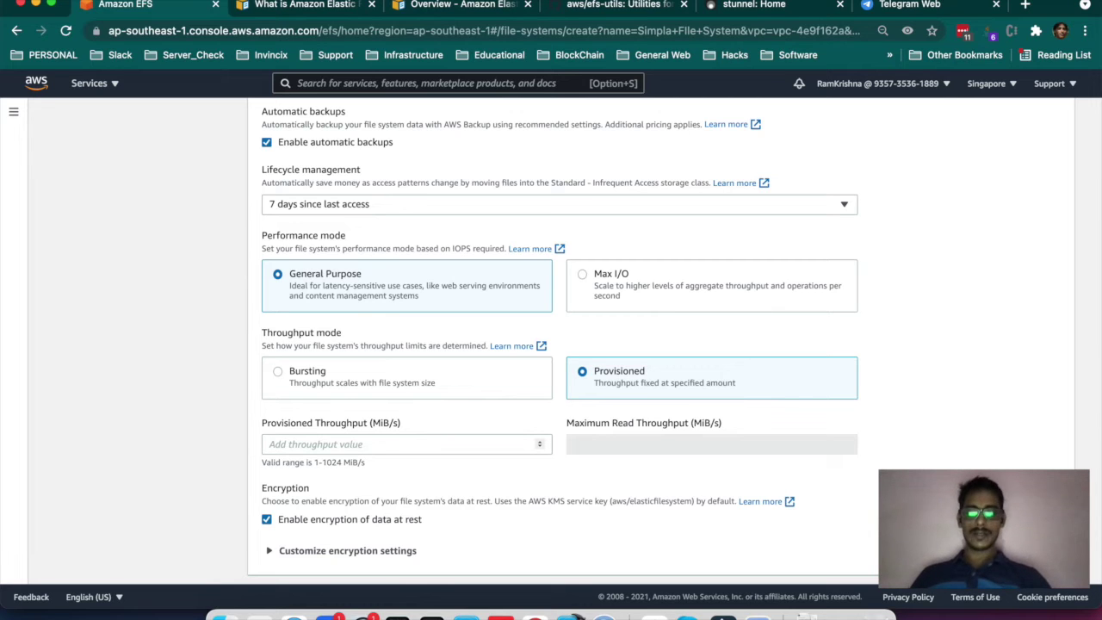
left_click(278, 372)
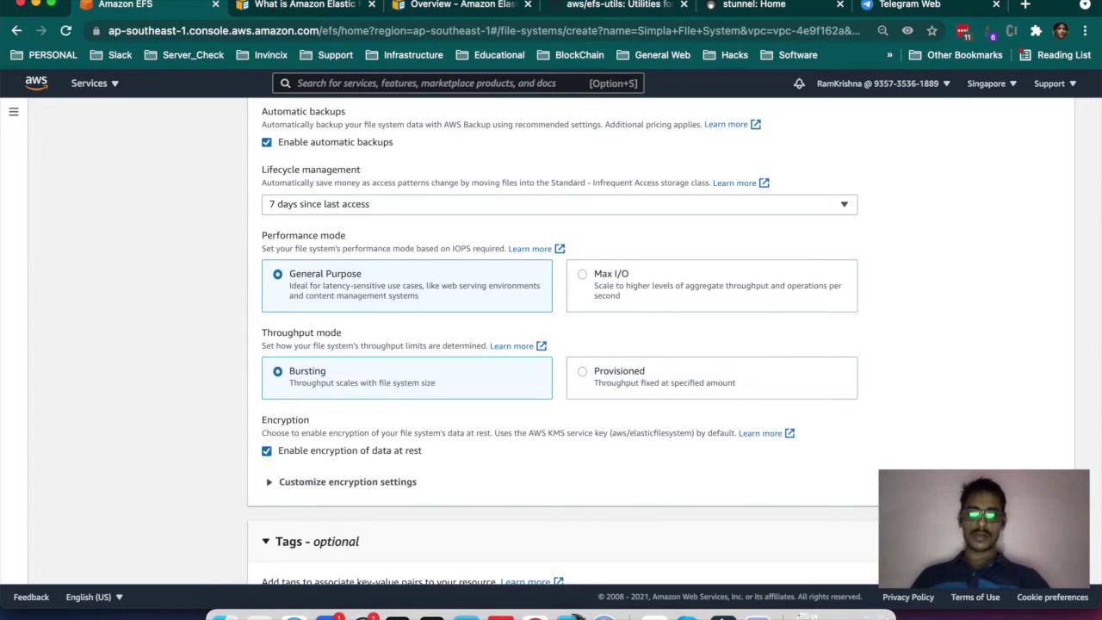
left_click(582, 371)
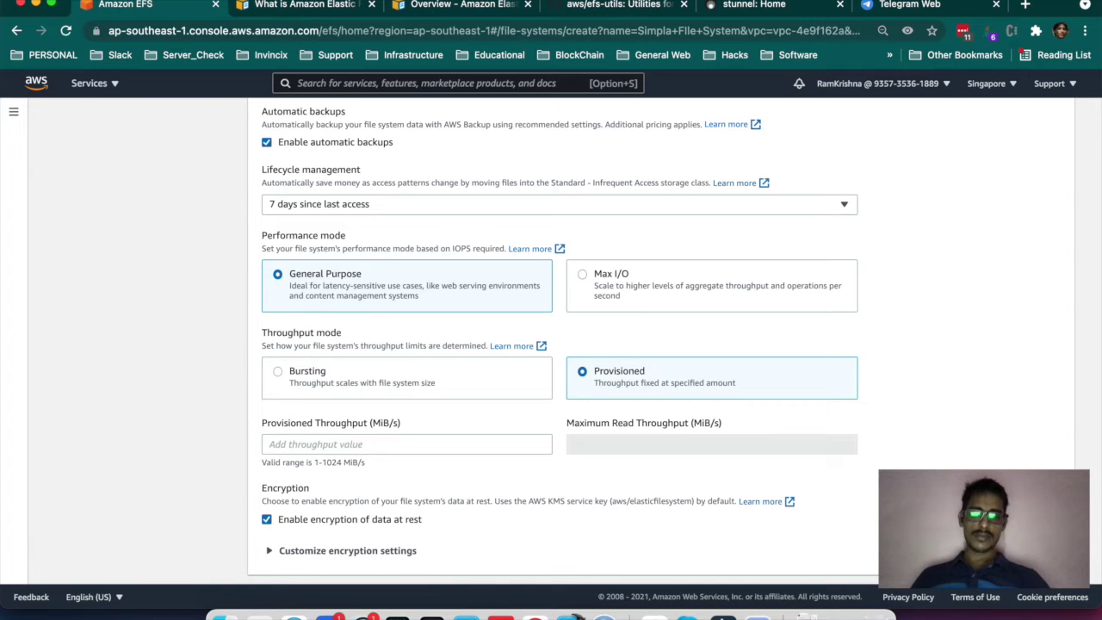
left_click(278, 371)
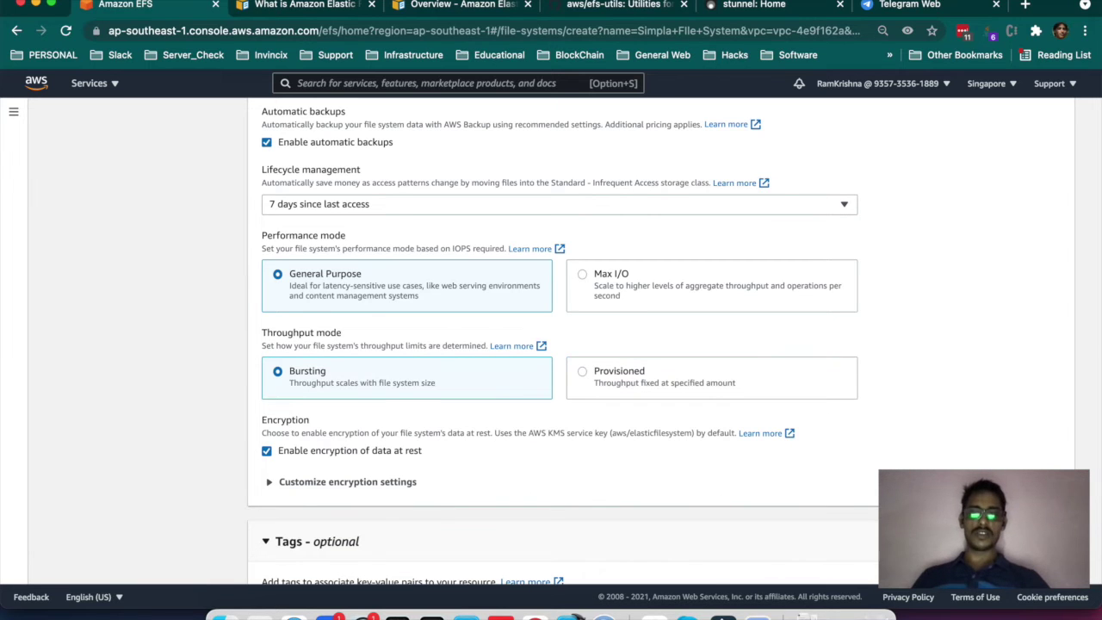
Try disabling encryption of data at rest, enable it again, and look at the custom KMS key choices.
scroll(569, 345, "down", 4)
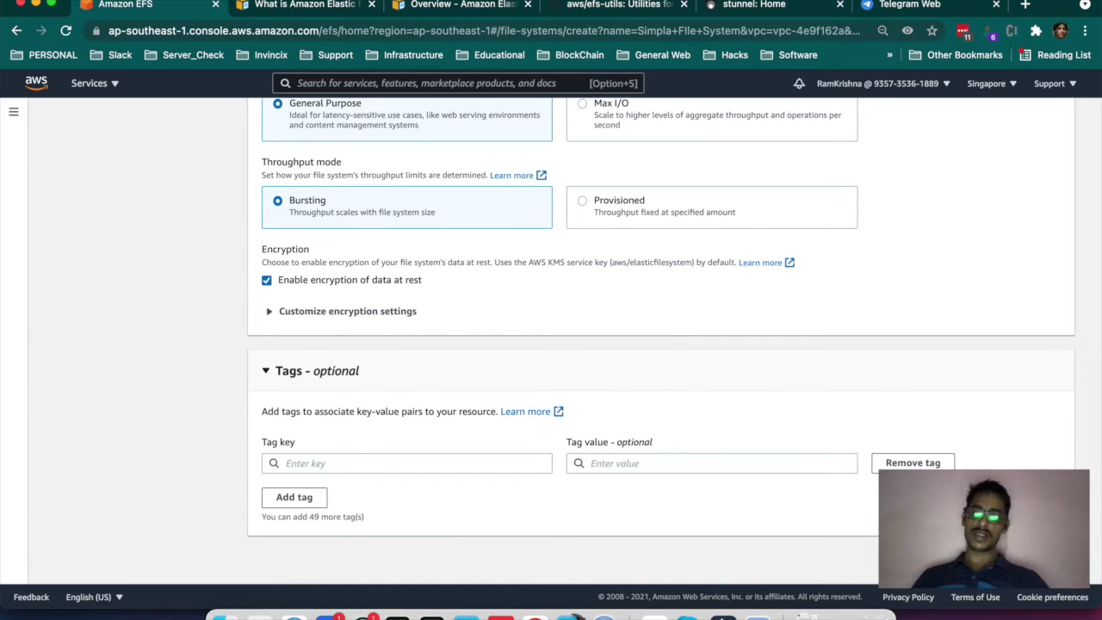
left_click(266, 280)
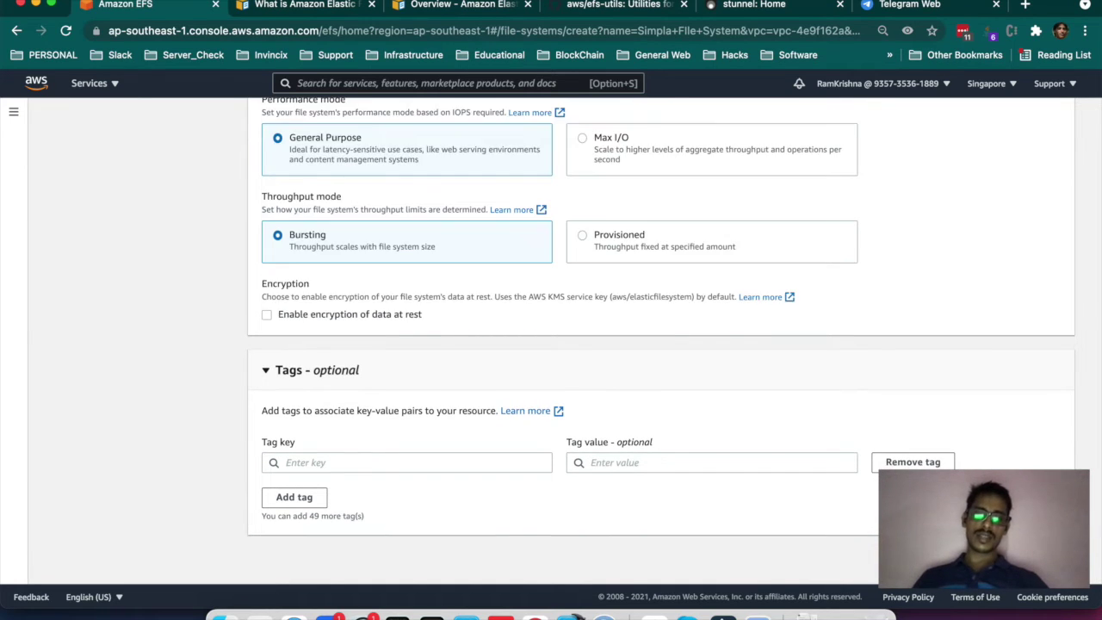
left_click(266, 315)
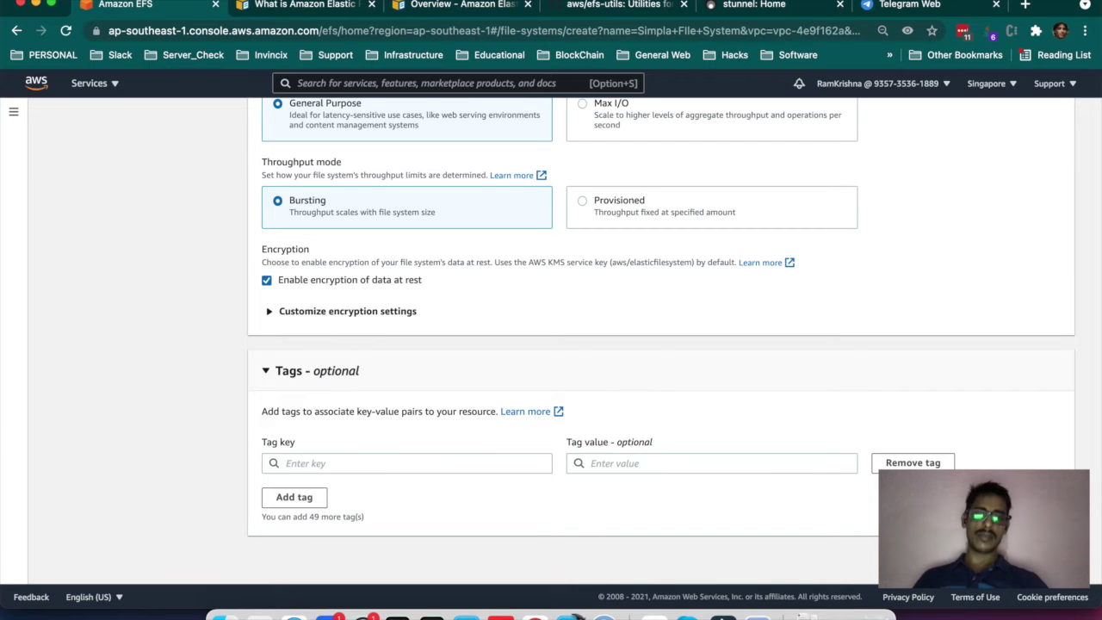
left_click(269, 311)
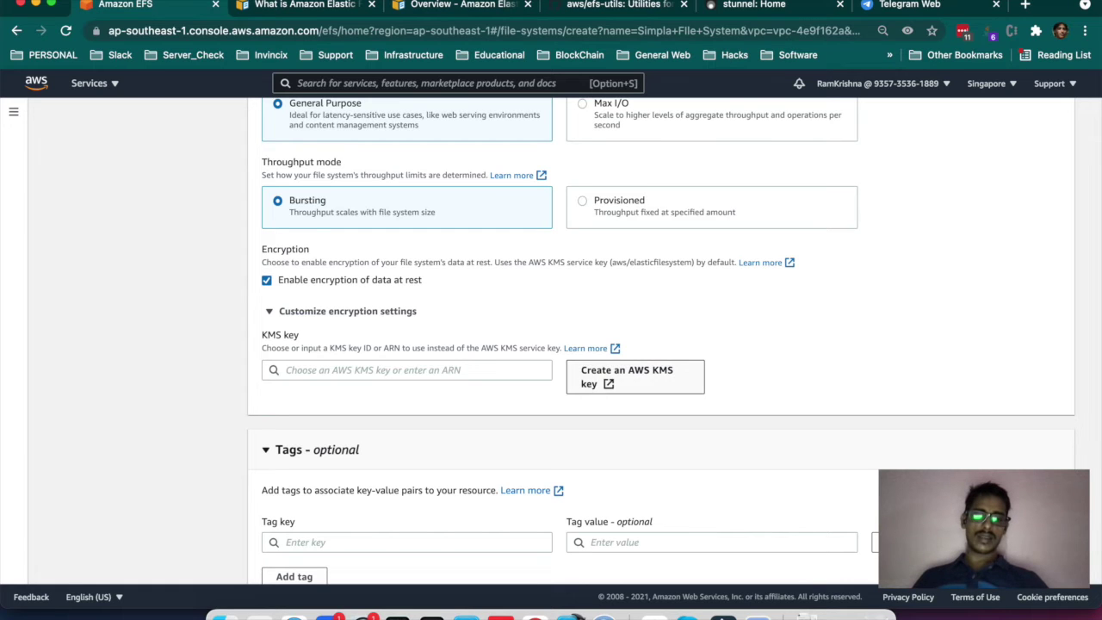
left_click(406, 370)
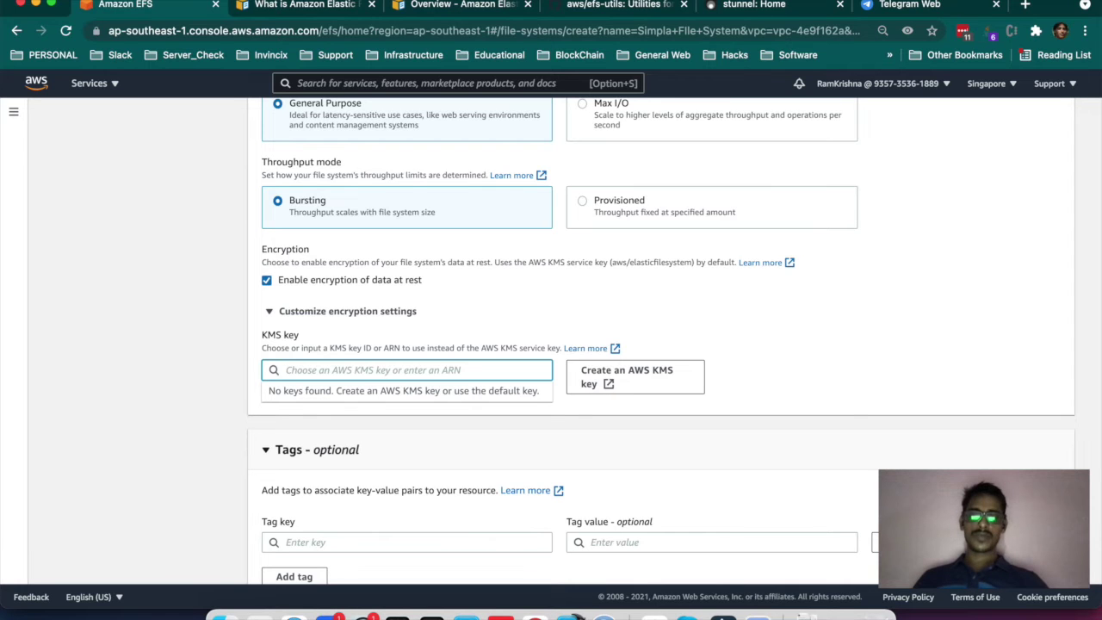
left_click(347, 311)
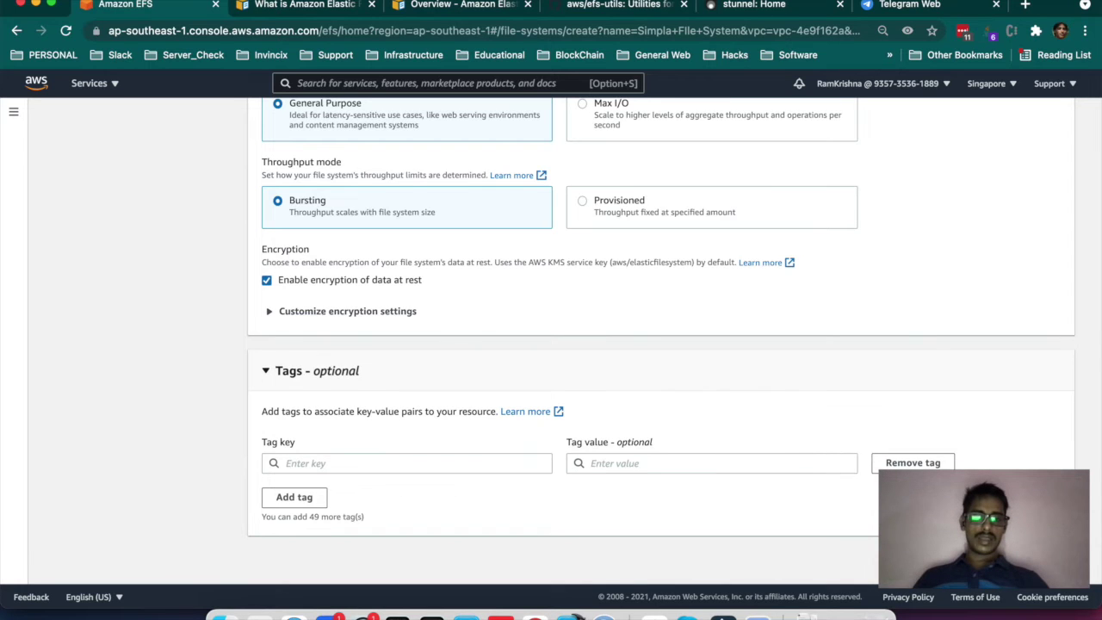
left_click(406, 463)
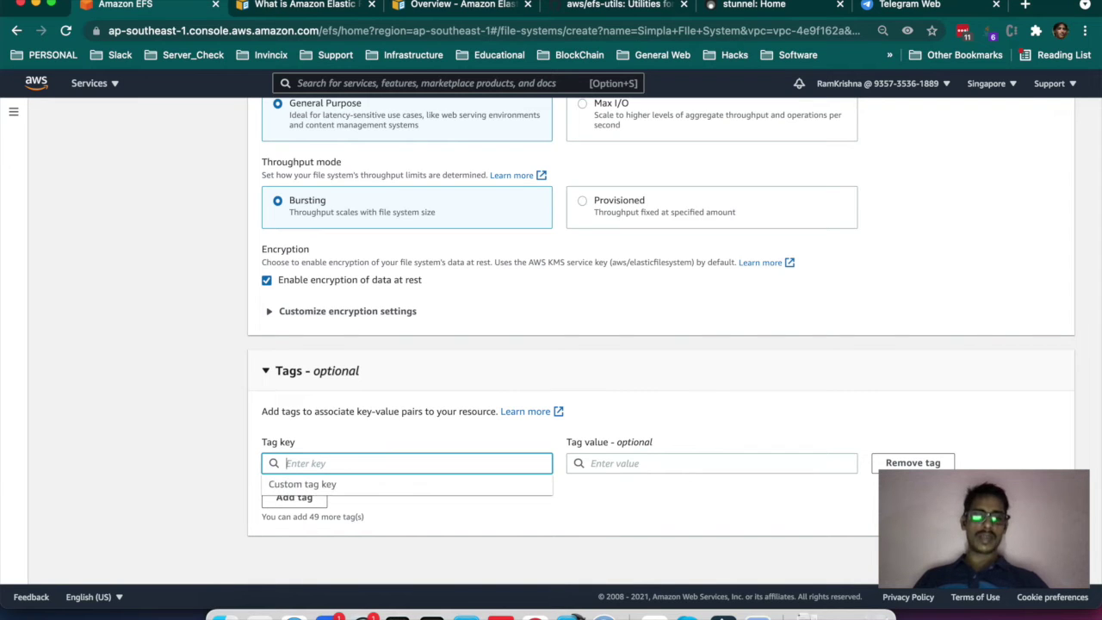
key("Escape")
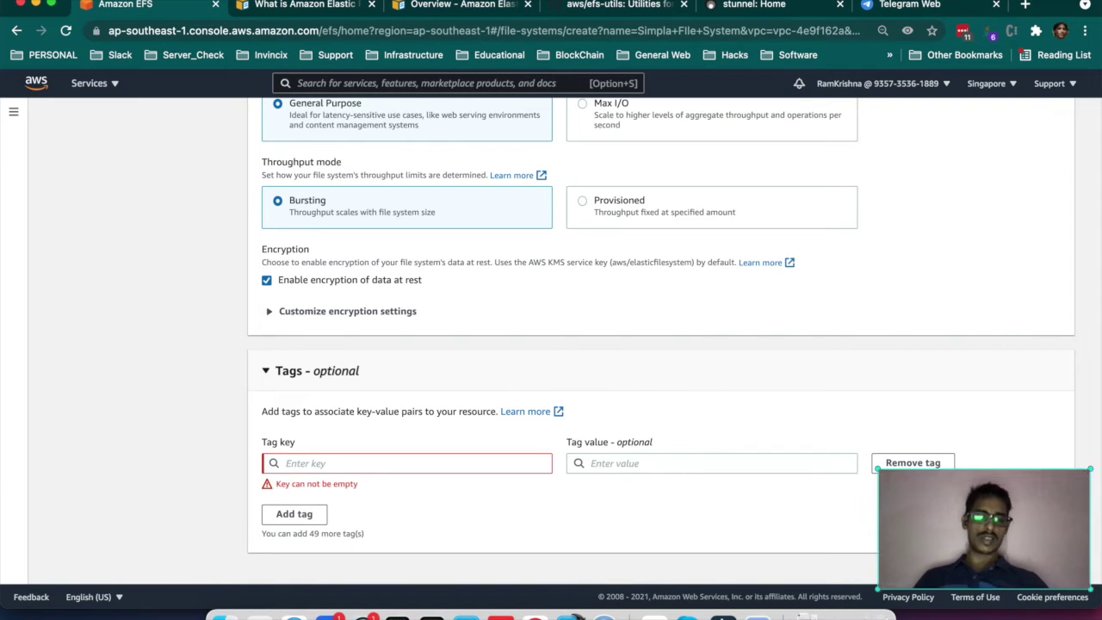
left_click(983, 529)
left_click_drag(984, 529, 975, 301)
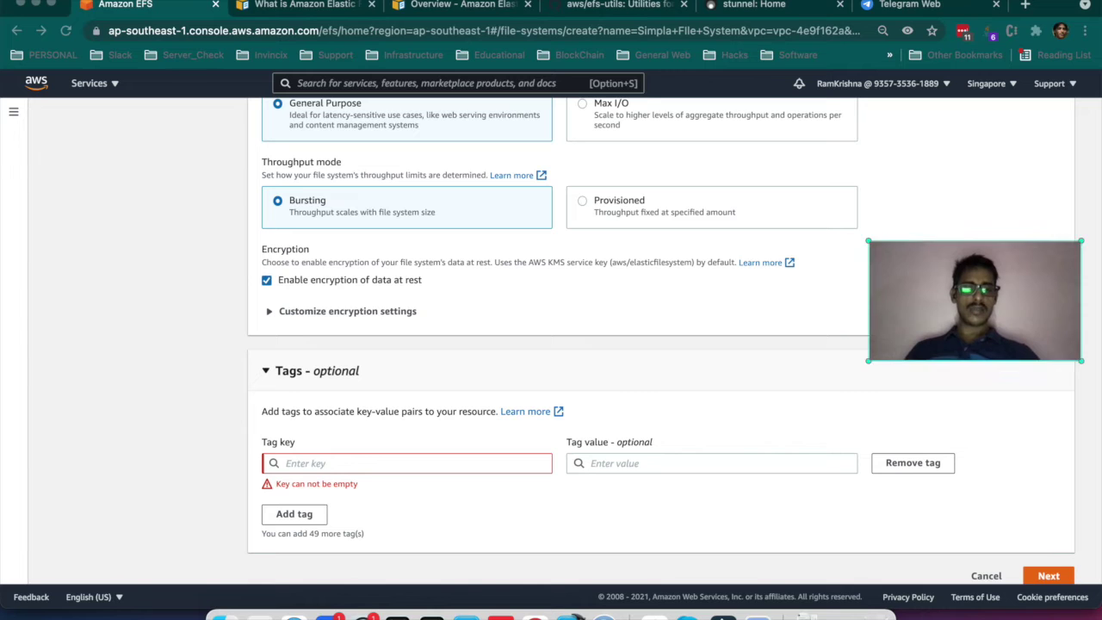
mouse_move(975, 301)
left_mouse_down()
mouse_move(983, 501)
mouse_move(983, 312)
left_mouse_up()
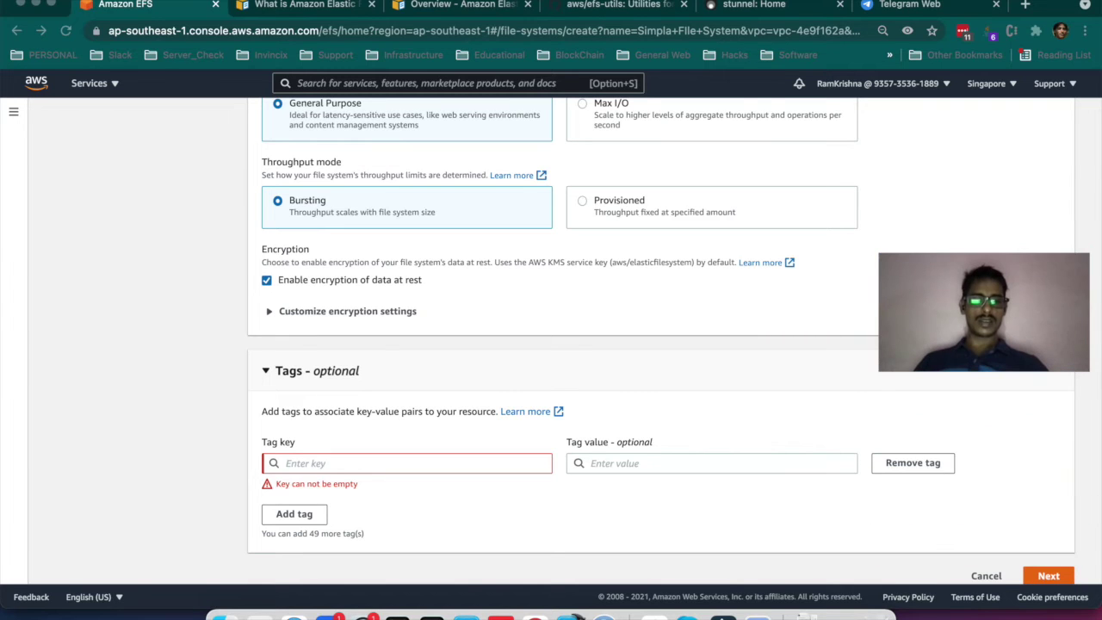
Add a tag with key Name and value SimpleEFS, and proceed to the Network access settings.
left_click(1048, 575)
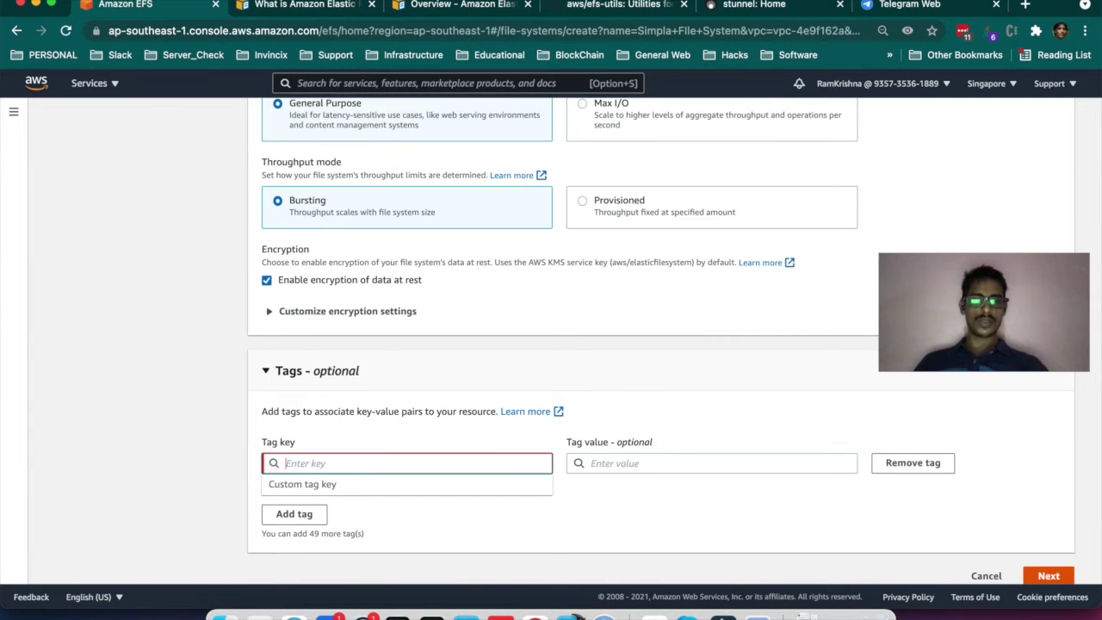
type("N")
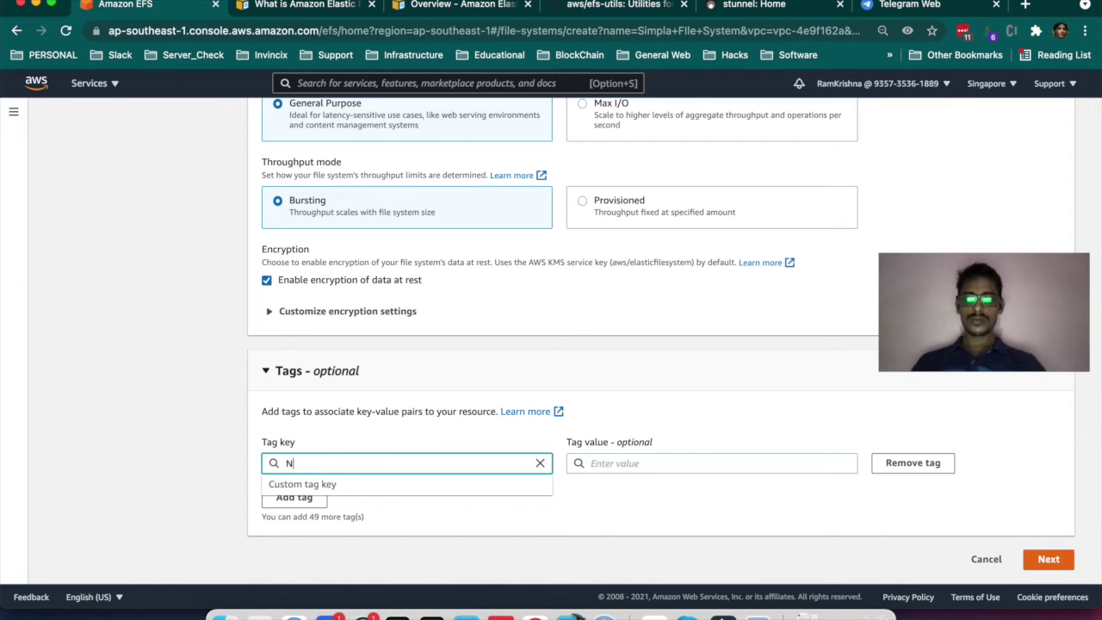
type("ame")
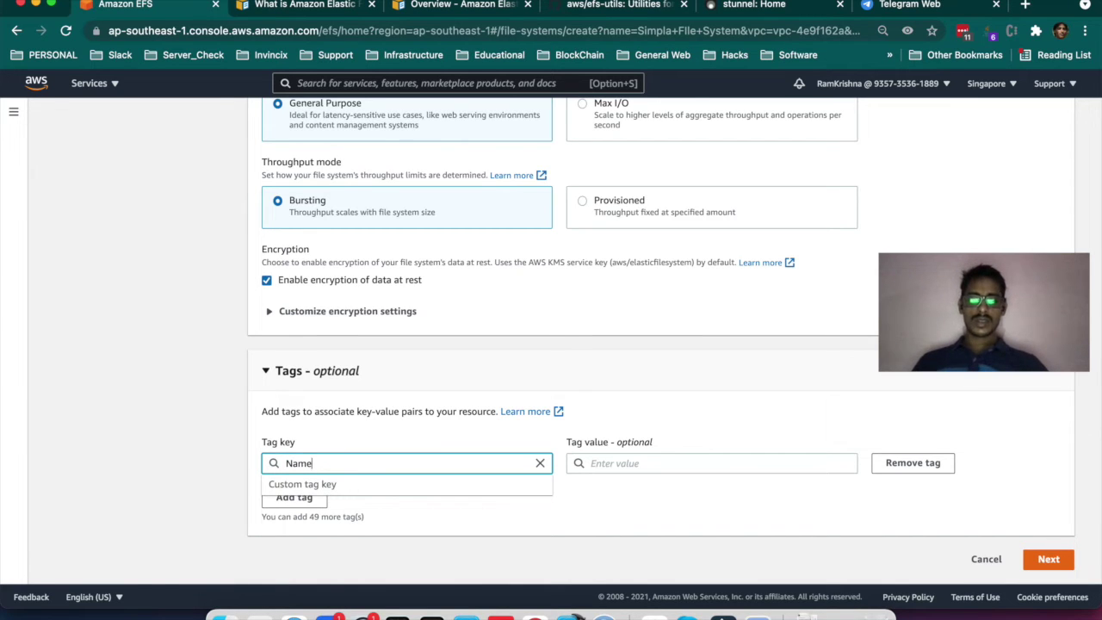
left_click(591, 464)
type("Simple")
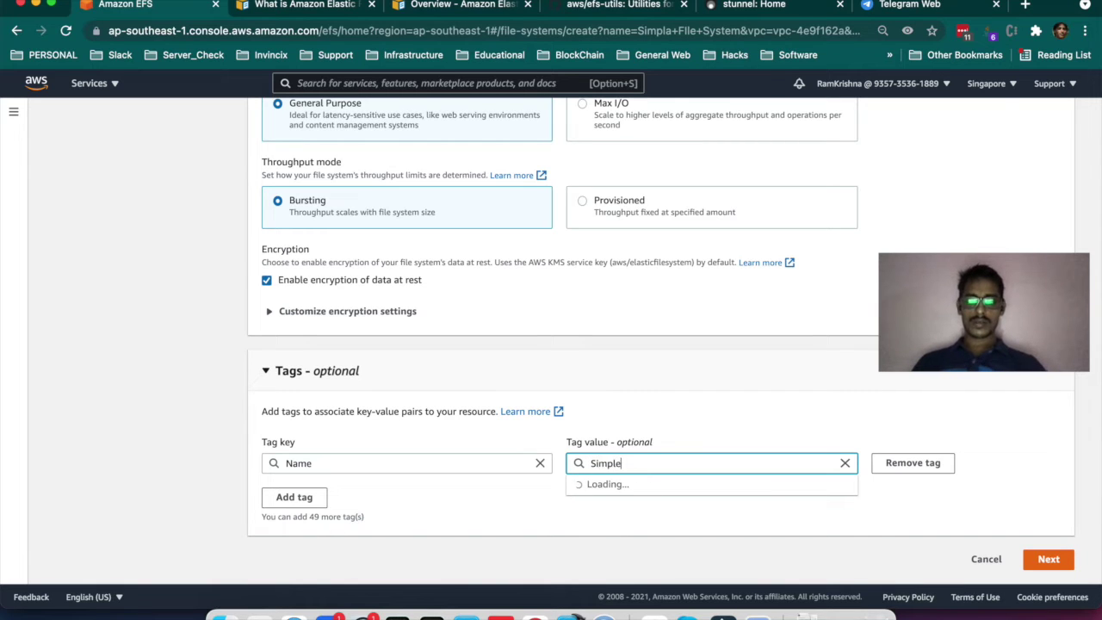
type("EFS")
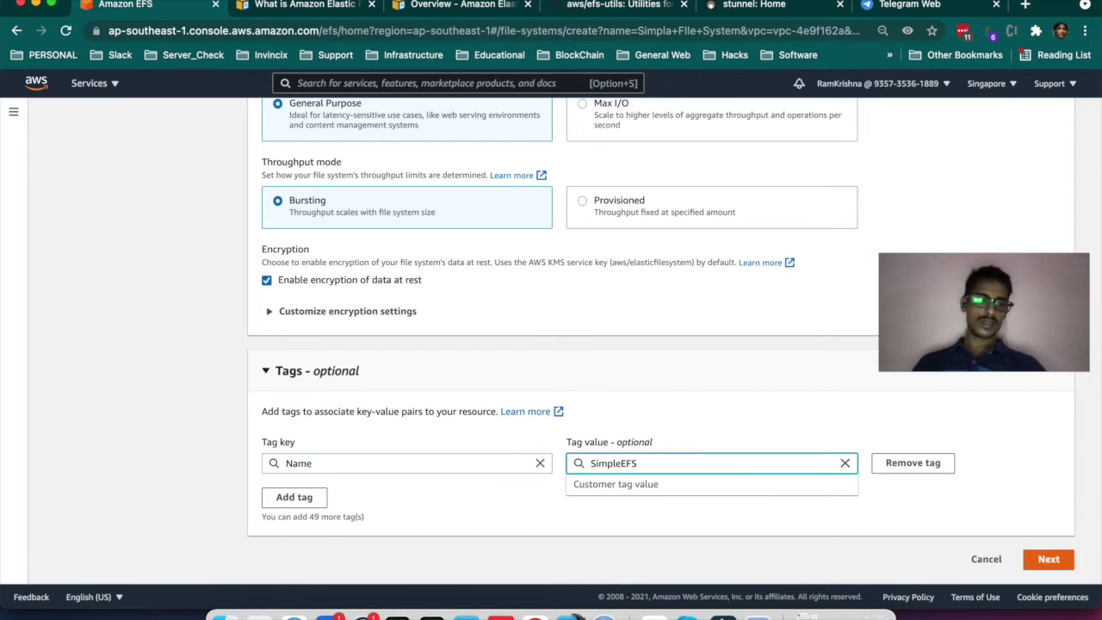
left_click(1048, 559)
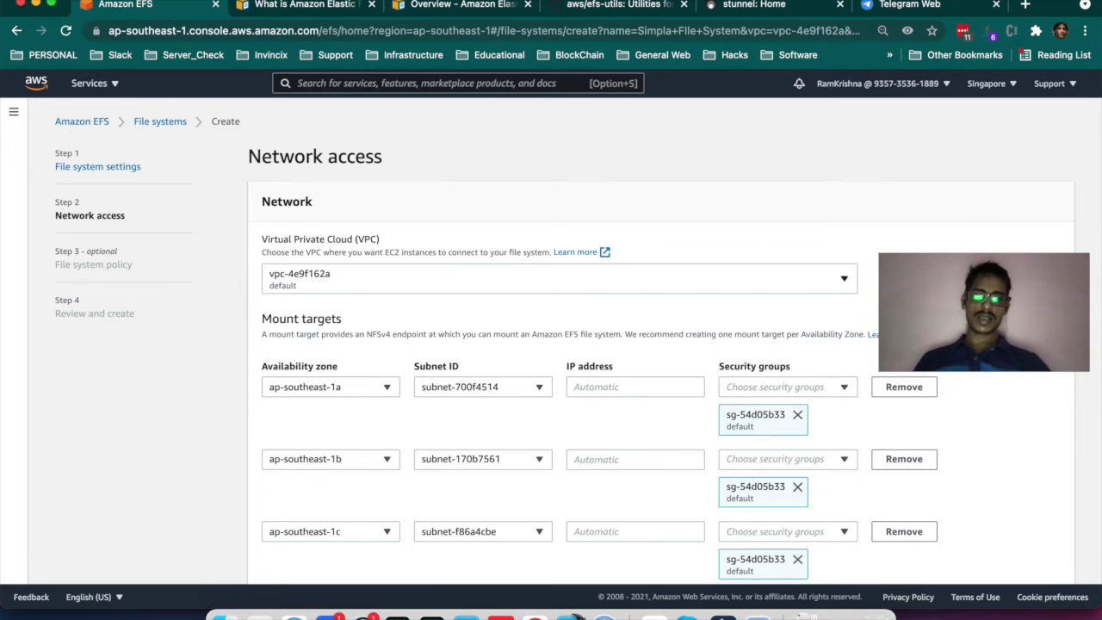
Look through the security groups offered for the ap-southeast-1a mount target, keep the default network settings, and proceed to the file system policy.
left_click_drag(984, 312, 973, 166)
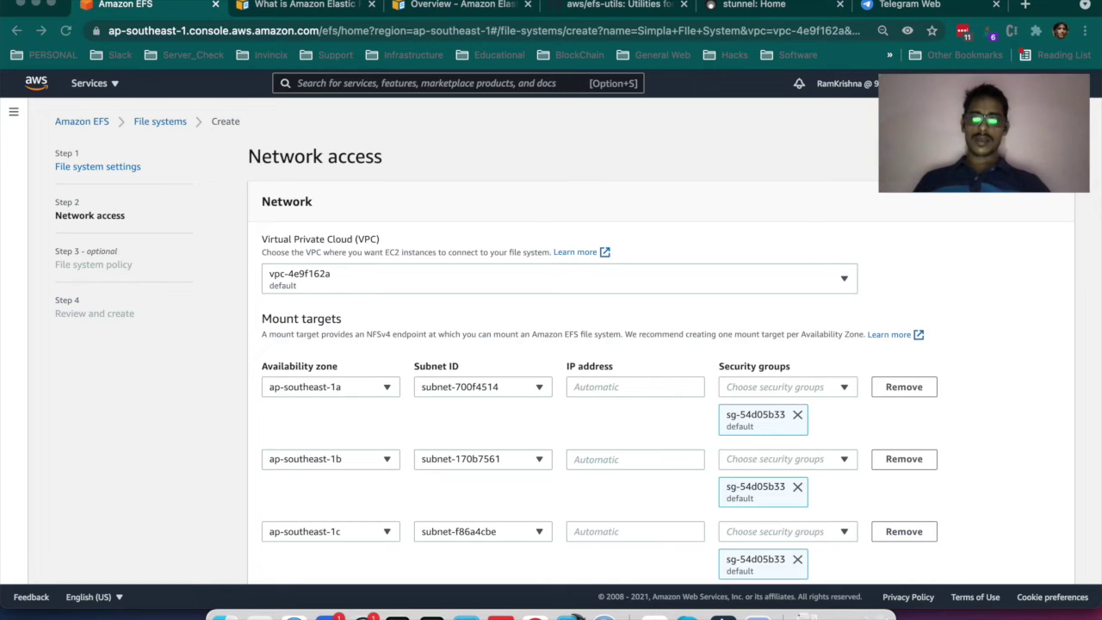
scroll(551, 344, "down", 2)
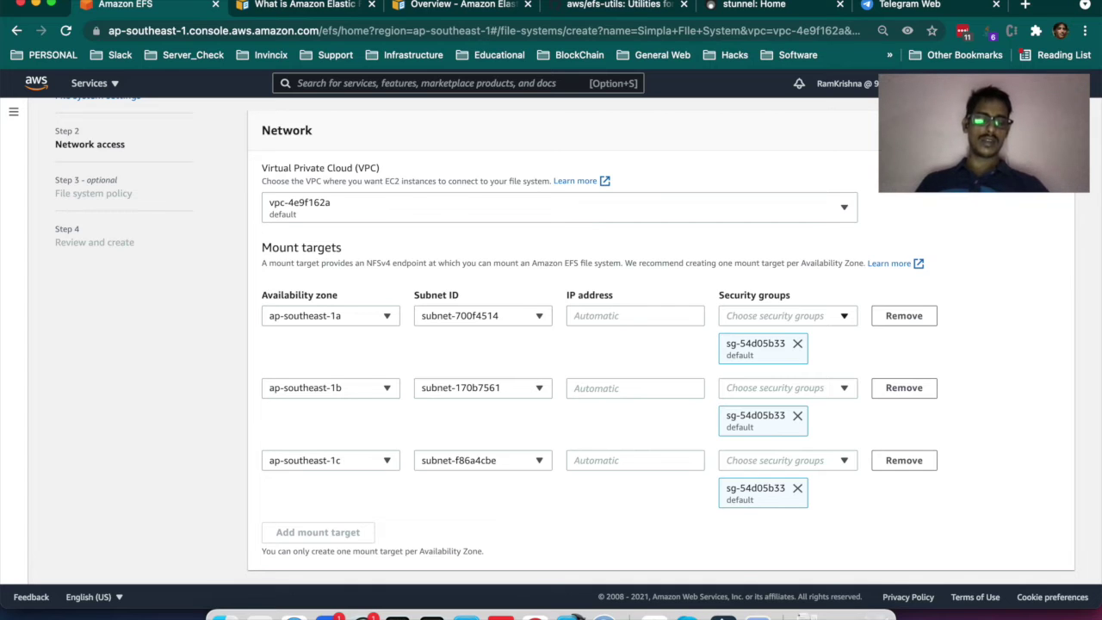
left_click(787, 315)
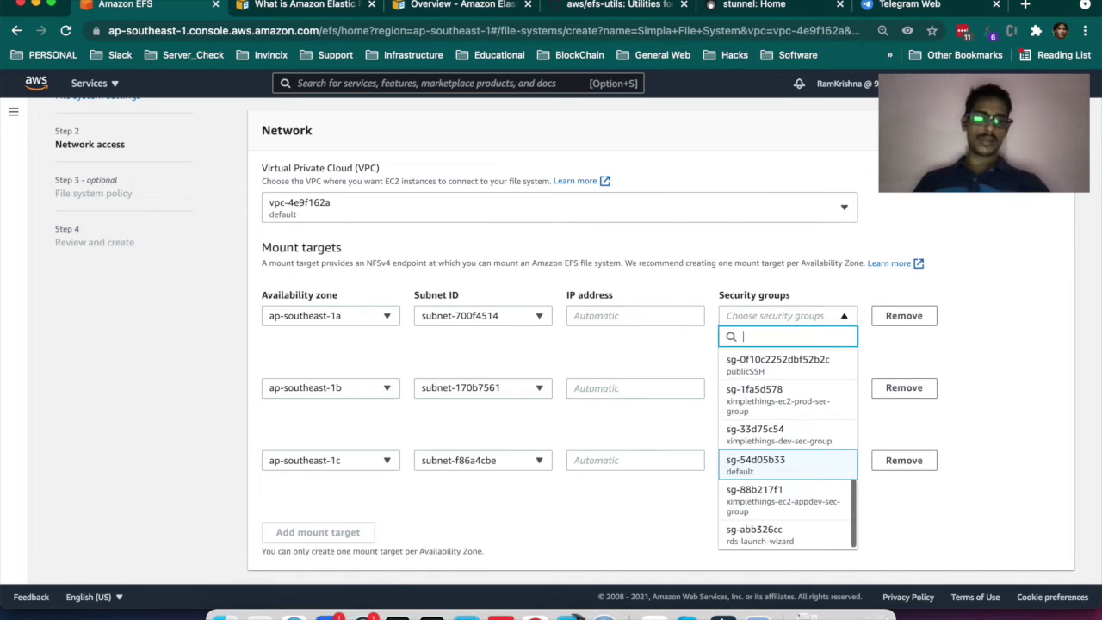
scroll(787, 460, "up", 10)
scroll(787, 460, "down", 8)
scroll(788, 460, "up", 8)
key("Escape")
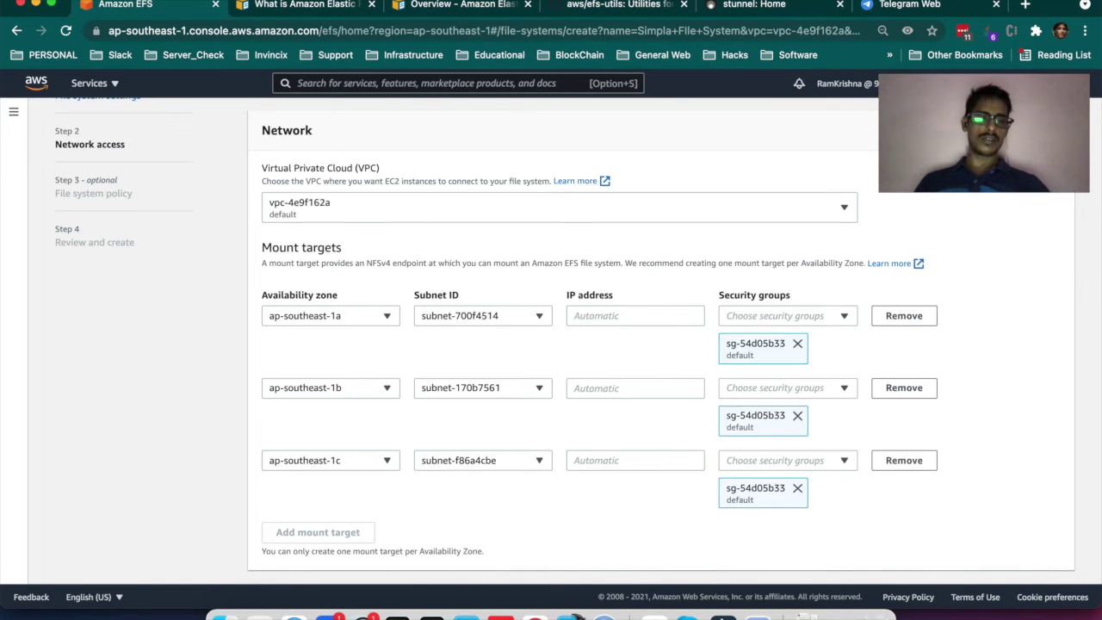
scroll(578, 340, "down", 1)
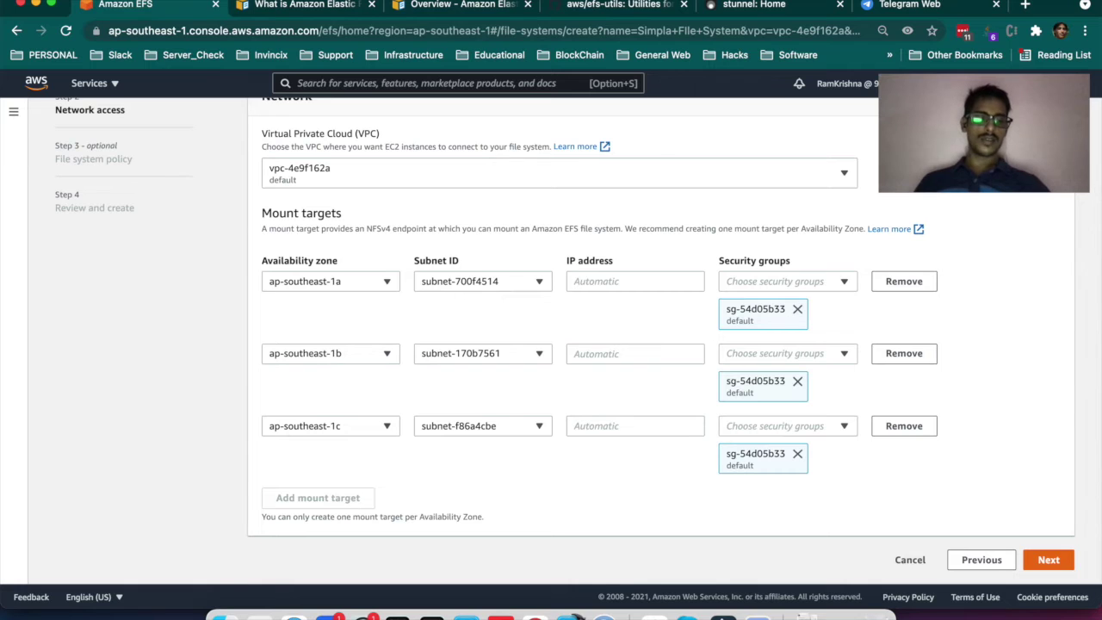
left_click(1050, 559)
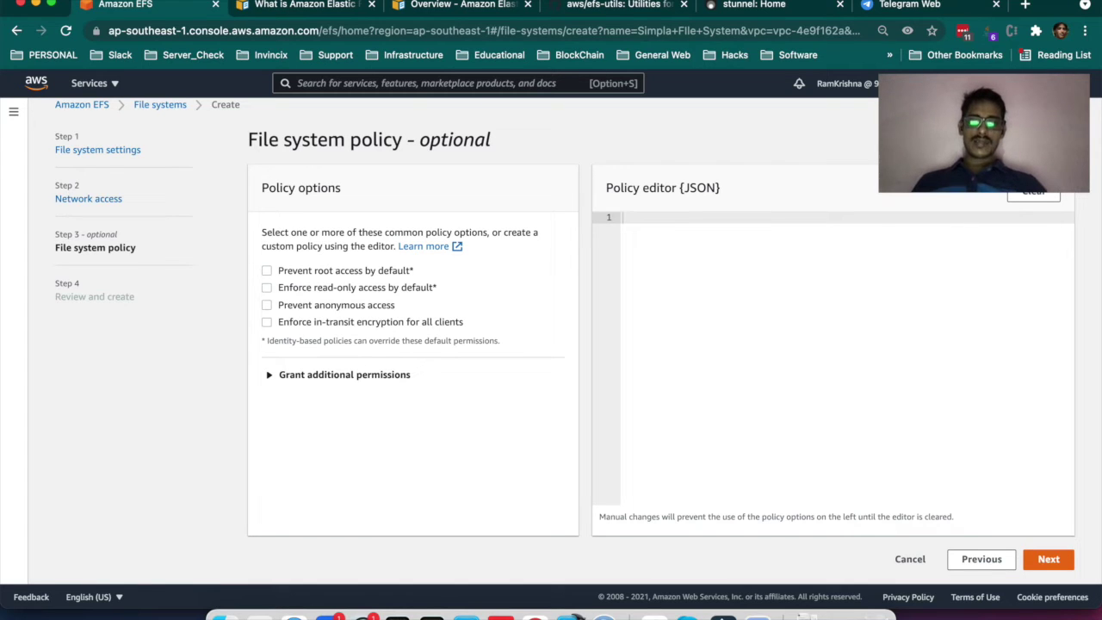
Enable the policy options for preventing root access, enforcing read-only access, preventing anonymous access, and enforcing in-transit encryption.
left_click(266, 321)
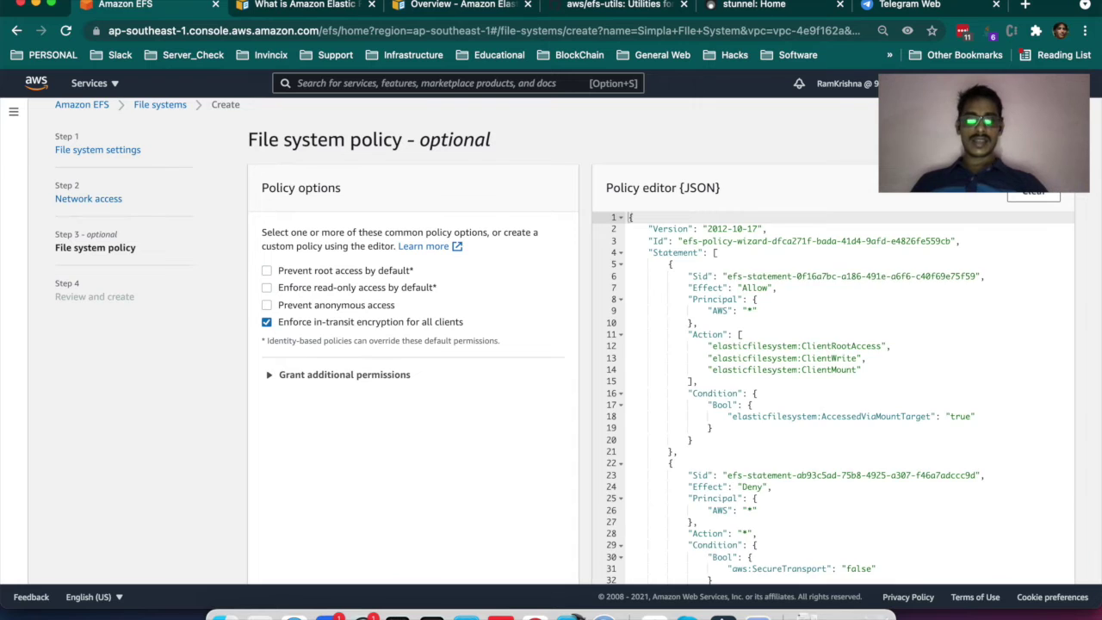
left_click(266, 322)
left_click(266, 305)
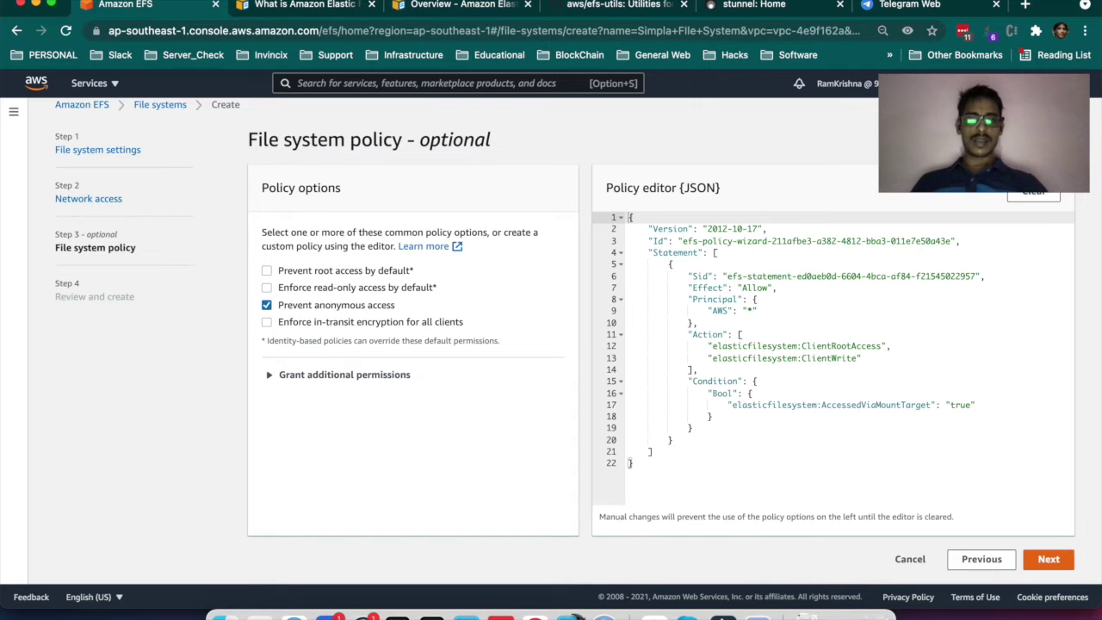
left_click(266, 321)
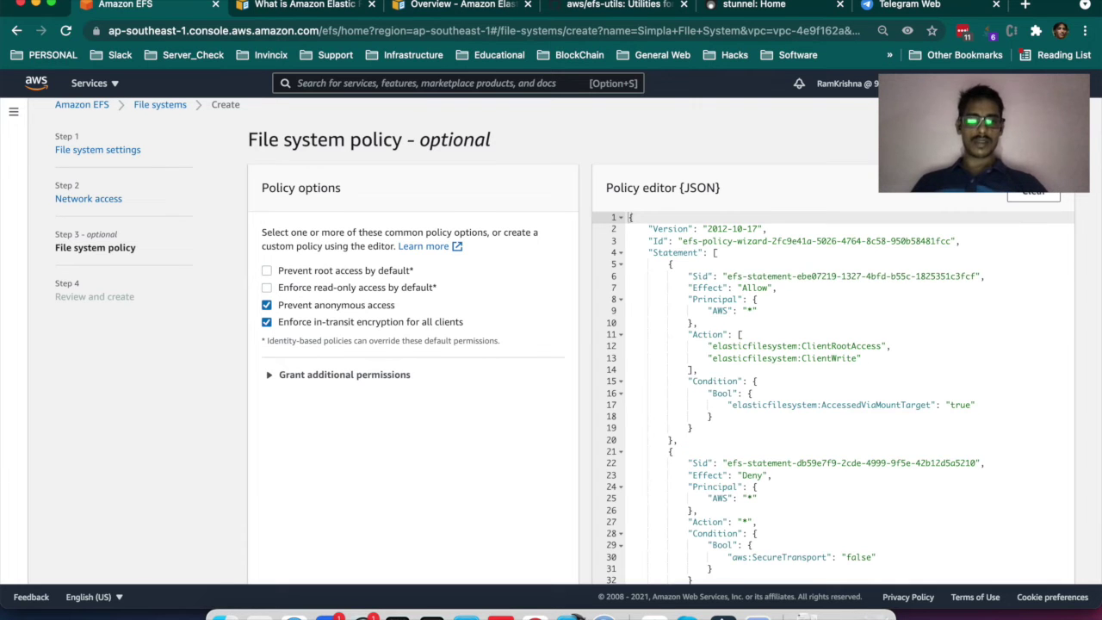
left_click(266, 287)
left_click(266, 271)
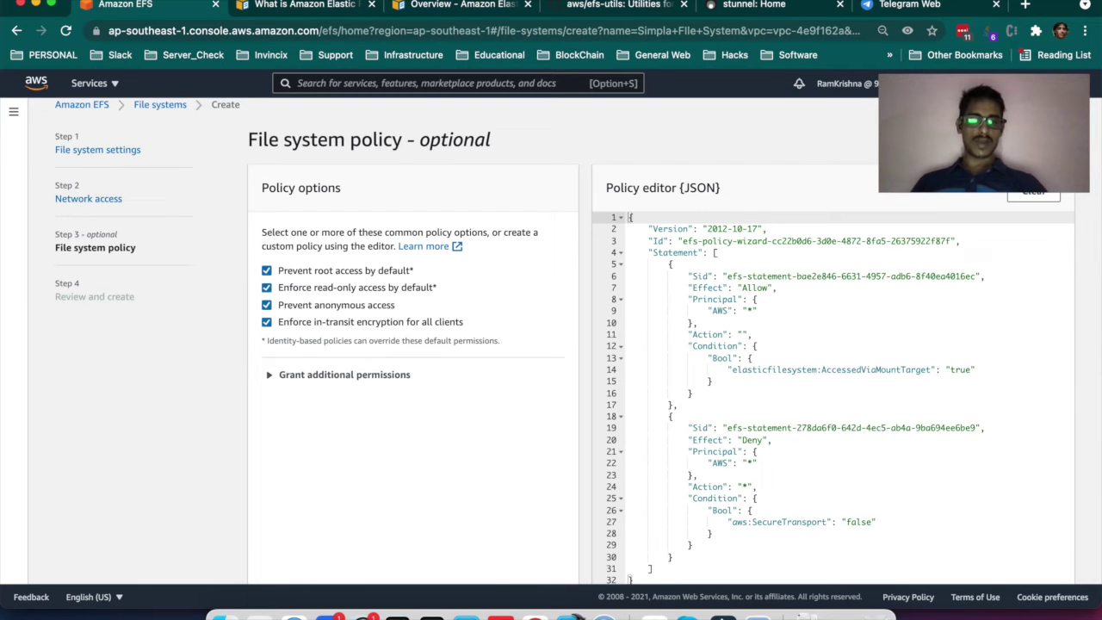
Disable all four file system policy options, leaving the policy empty, and proceed to the review of the new file system.
left_click(266, 271)
left_click(266, 288)
left_click(266, 305)
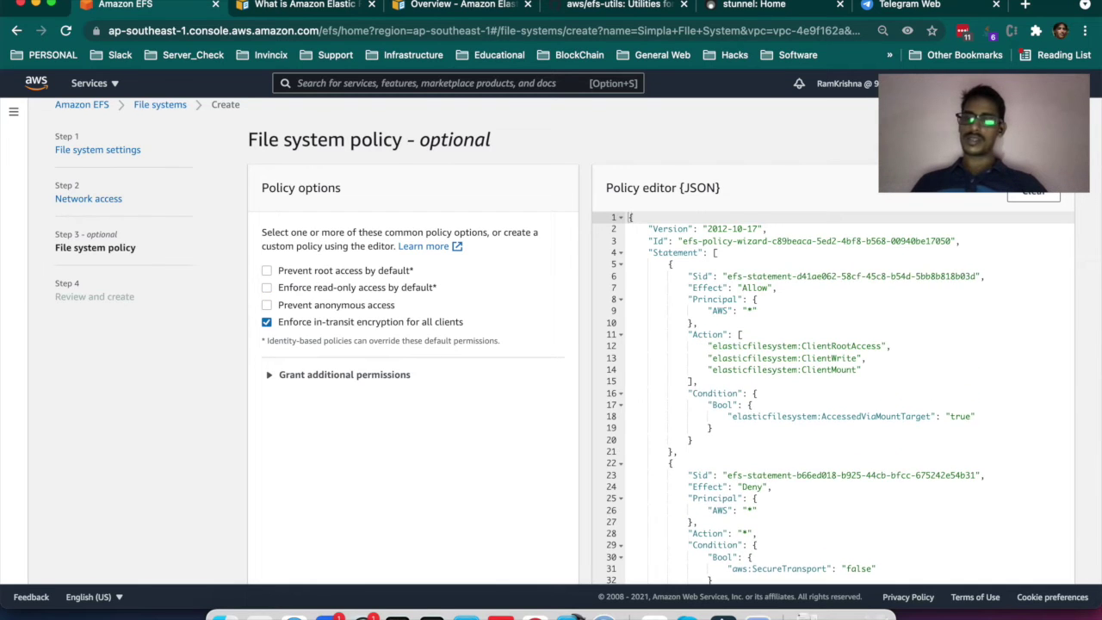
key("Tab")
key("space")
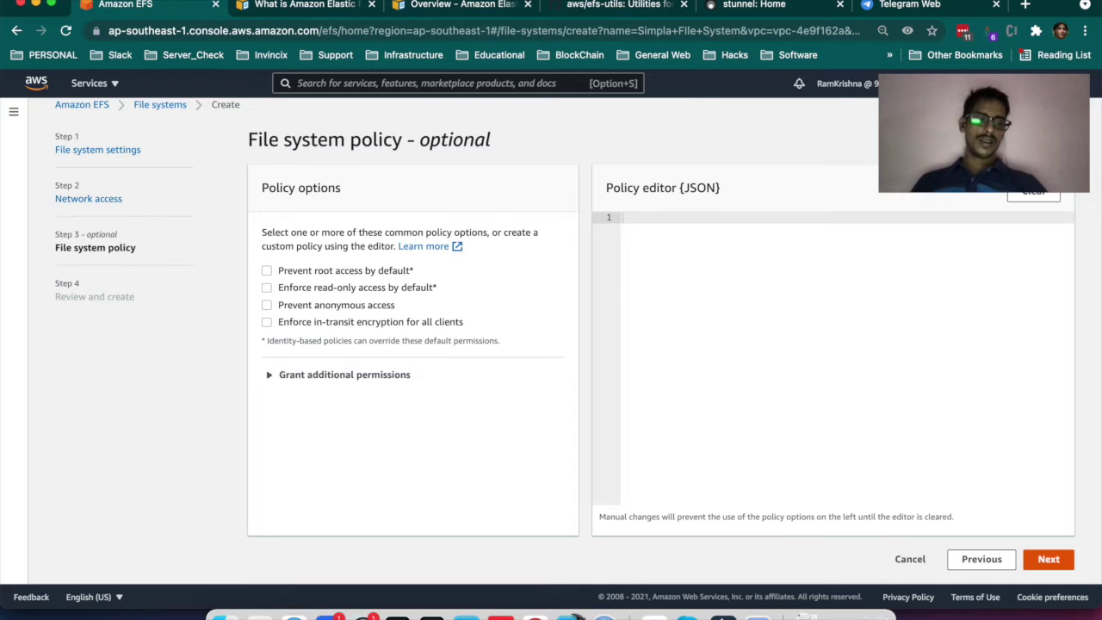
left_click(1049, 559)
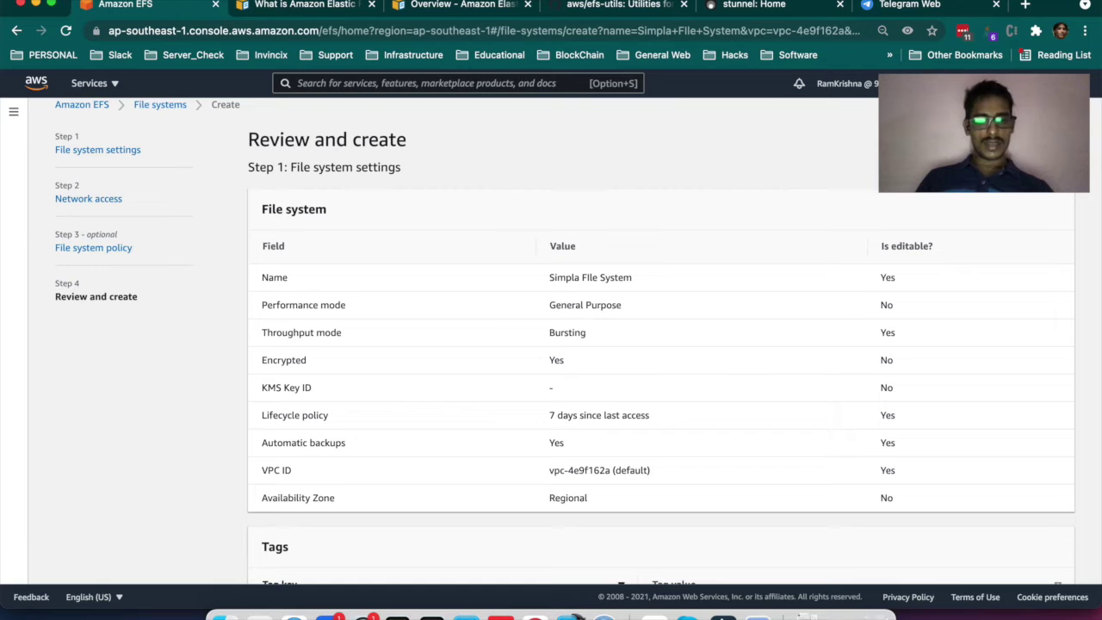
Review the new file system's settings, tags, network access and file system policy on the summary page.
scroll(661, 345, "down", 10)
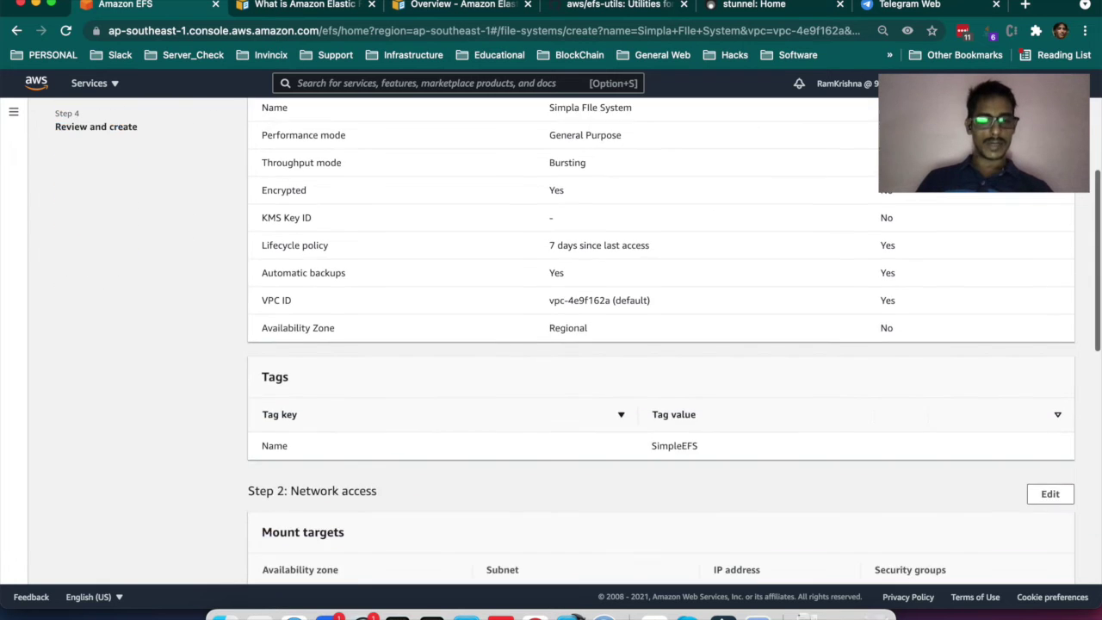
scroll(661, 344, "down", 5)
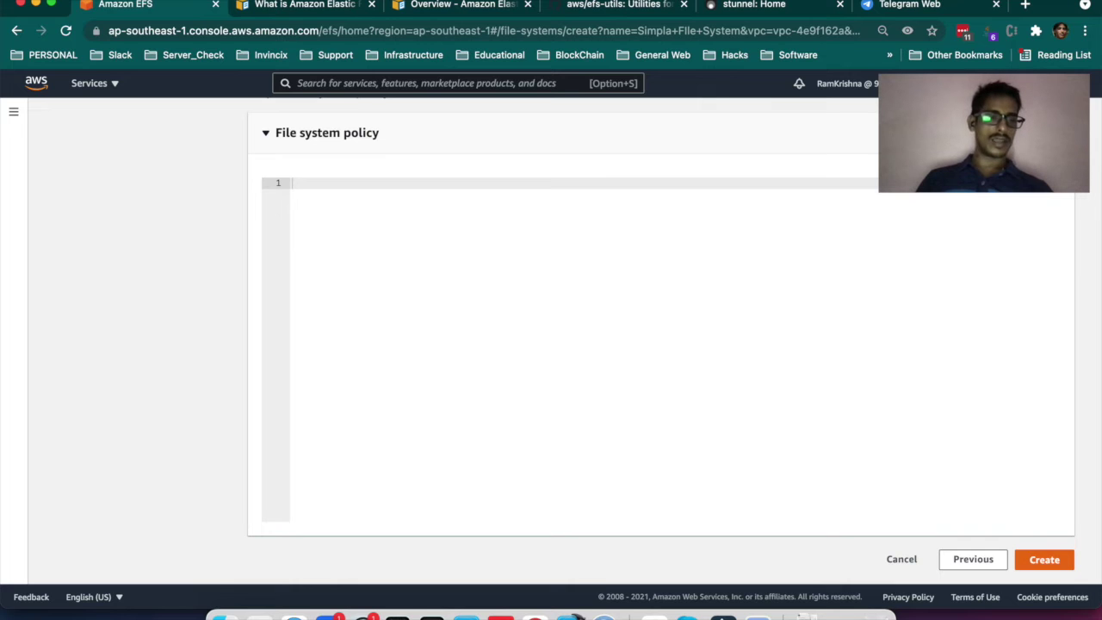
scroll(661, 345, "up", 15)
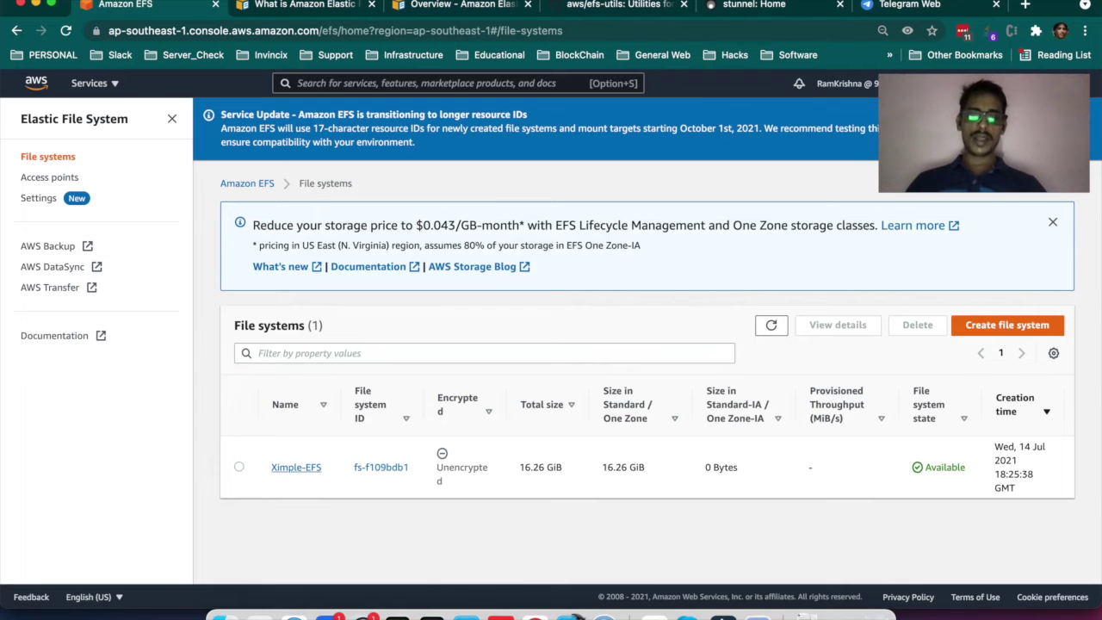
Open the existing Ximple-EFS file system and examine its general settings, including the lifecycle policy, encryption and state.
left_click(297, 467)
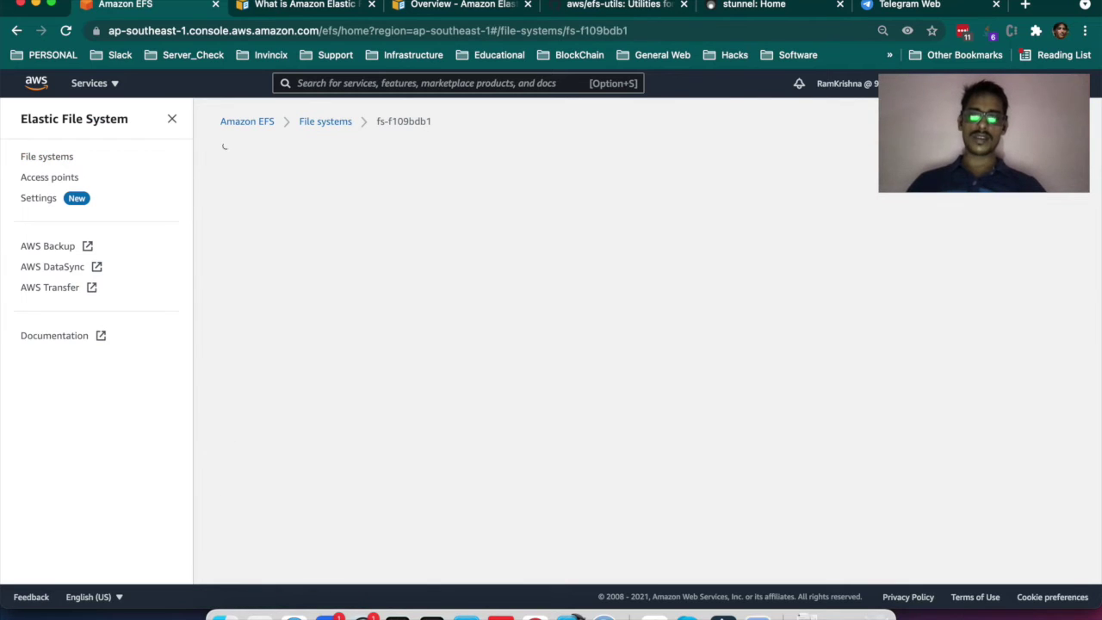
scroll(646, 344, "down", 2)
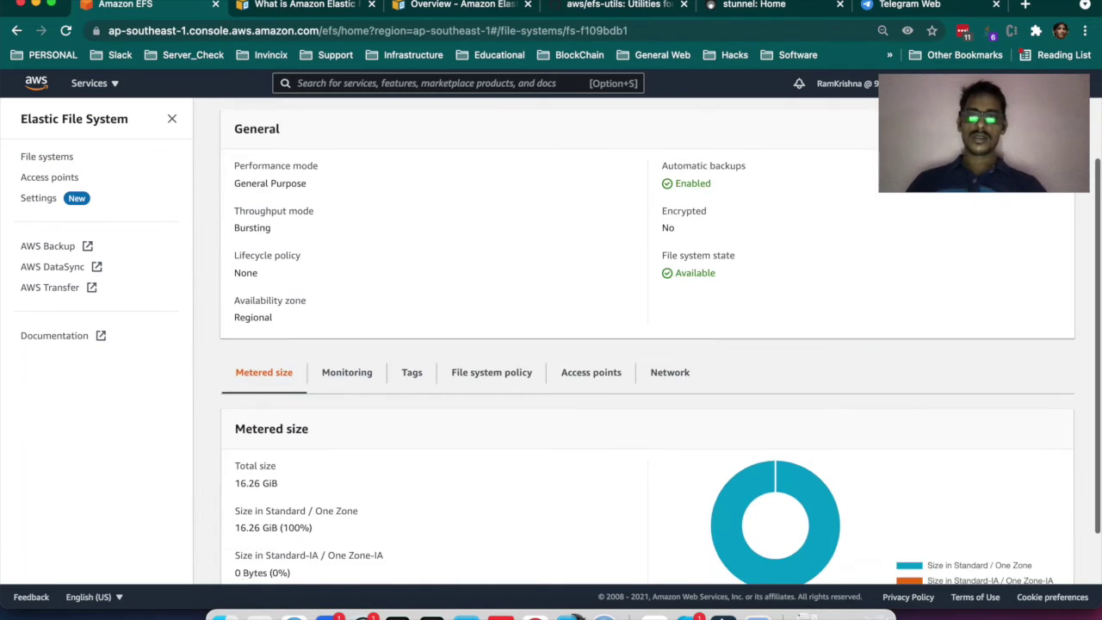
scroll(646, 344, "up", 1)
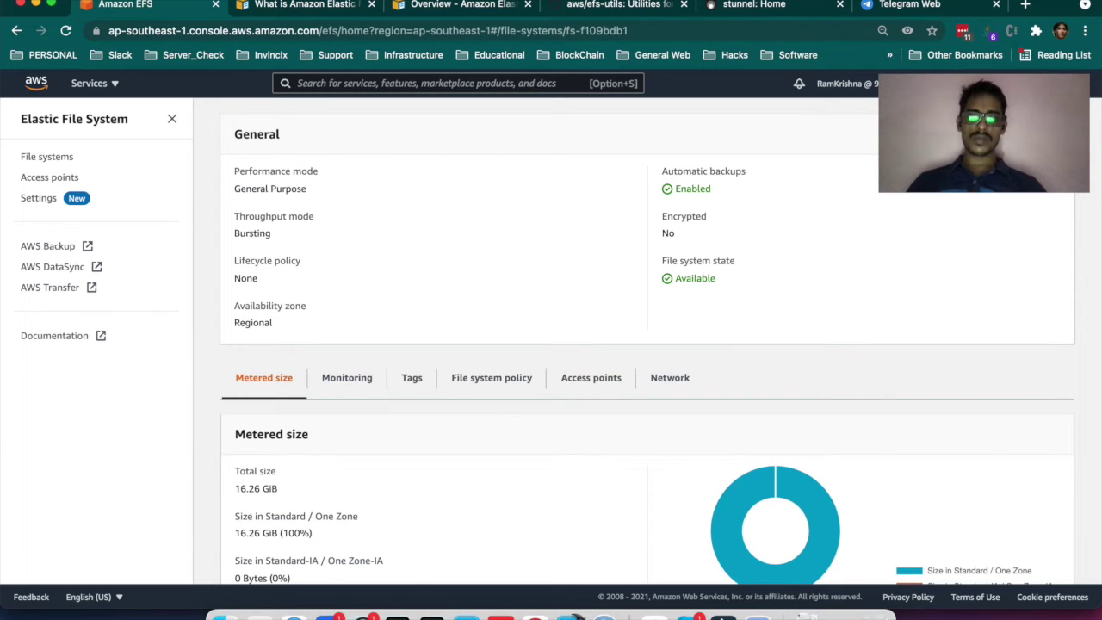
left_click_drag(235, 260, 258, 279)
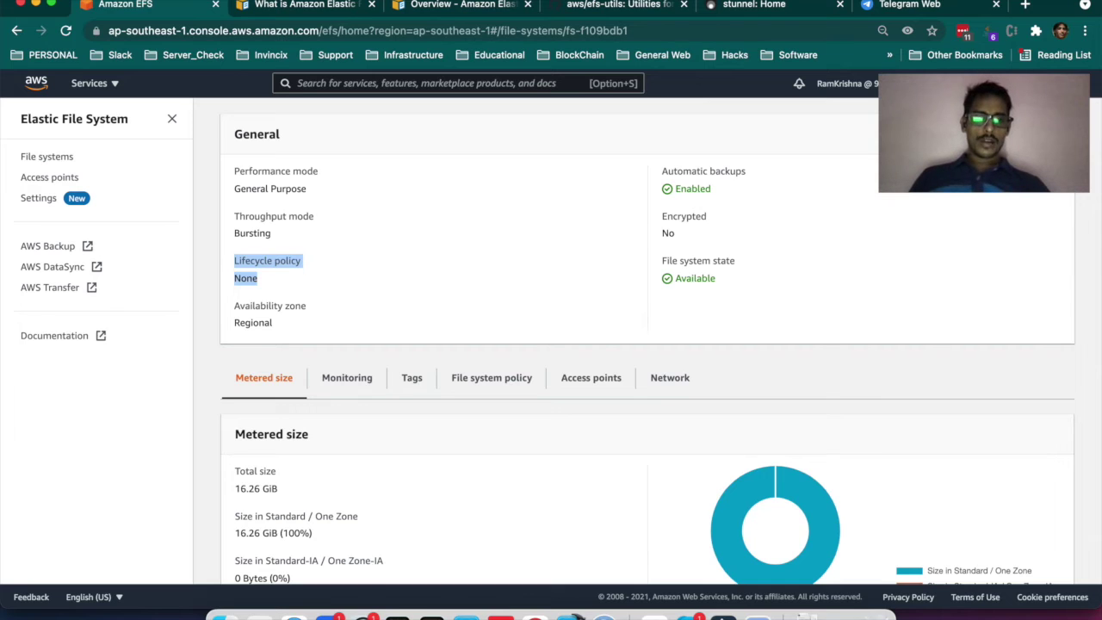
left_click_drag(663, 216, 715, 278)
left_click(676, 233)
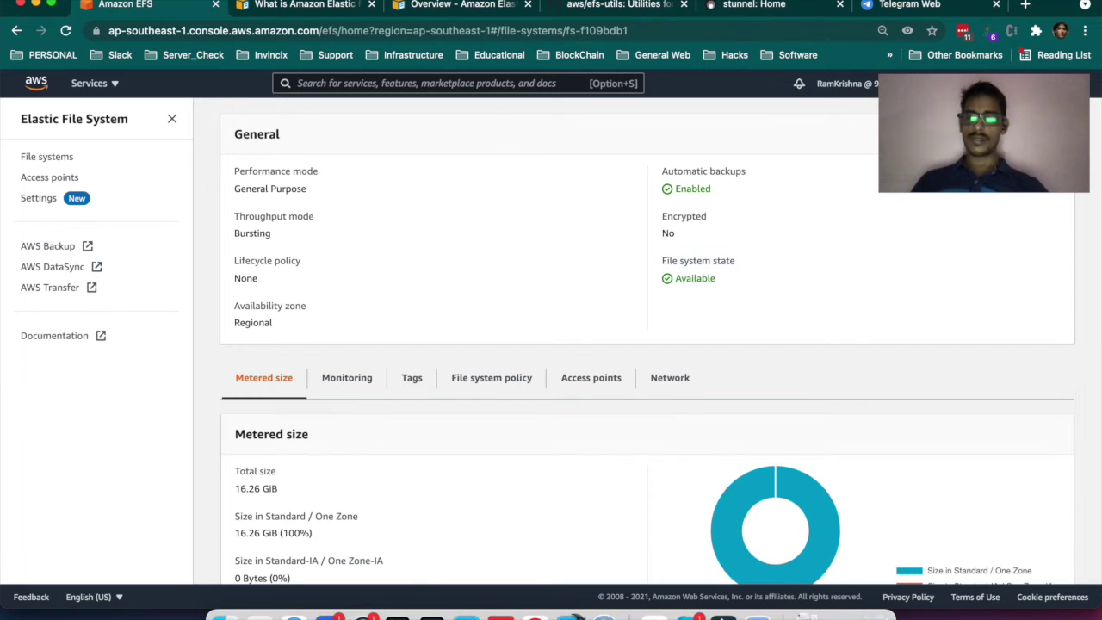
Compare the metered size of Ximple-EFS with the Standard and Standard-IA breakdown in the saved metered-size screenshot in Preview.
scroll(645, 345, "down", 2)
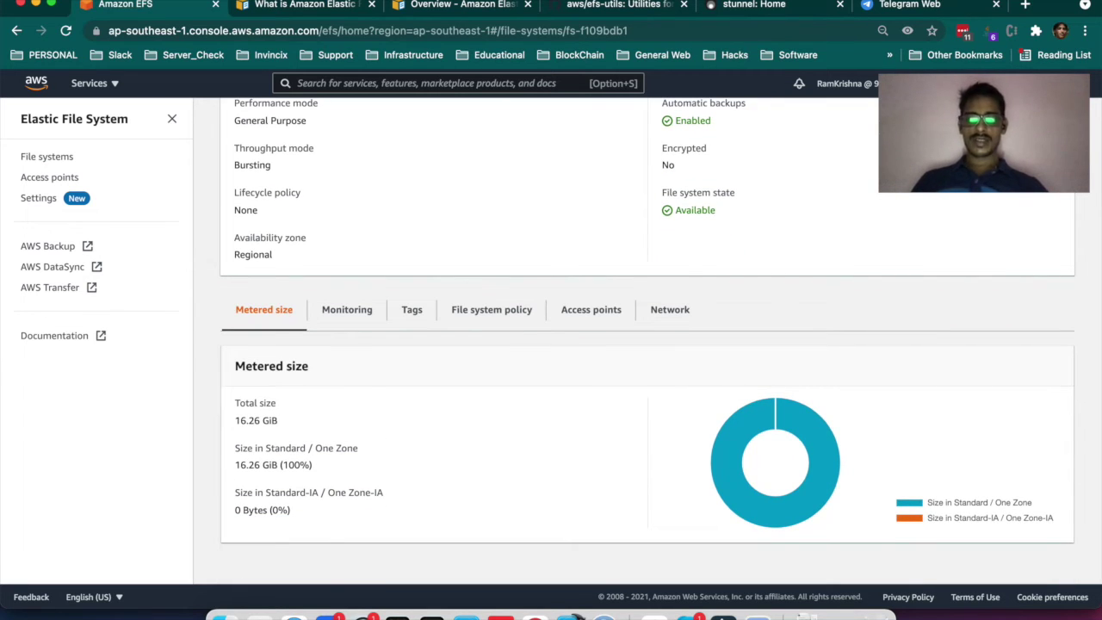
left_click_drag(235, 420, 279, 421)
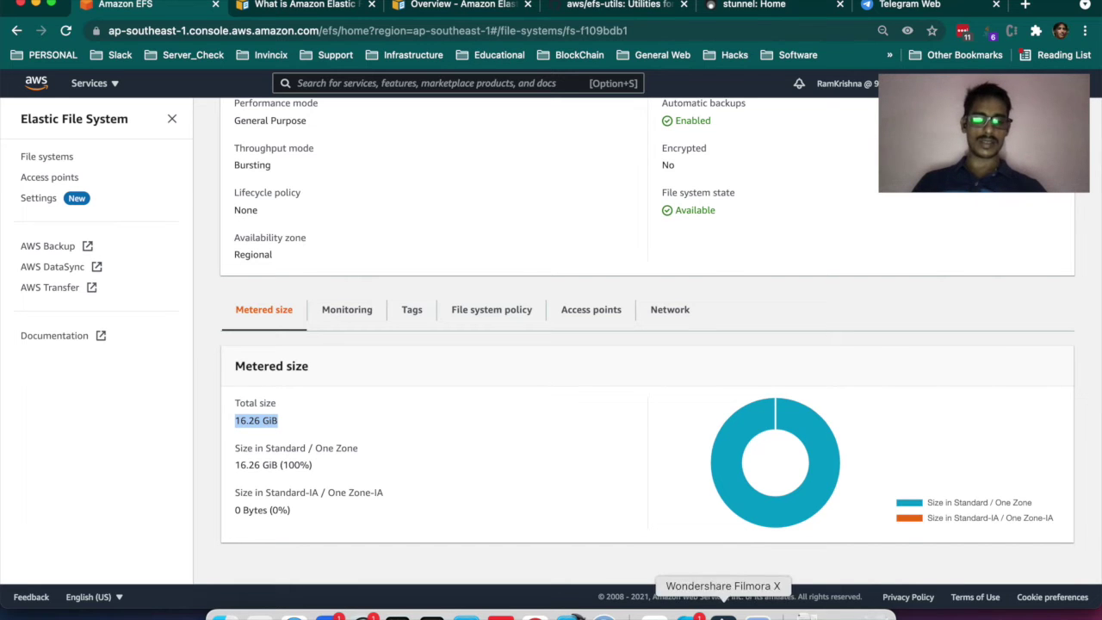
left_click(758, 615)
left_click(81, 314)
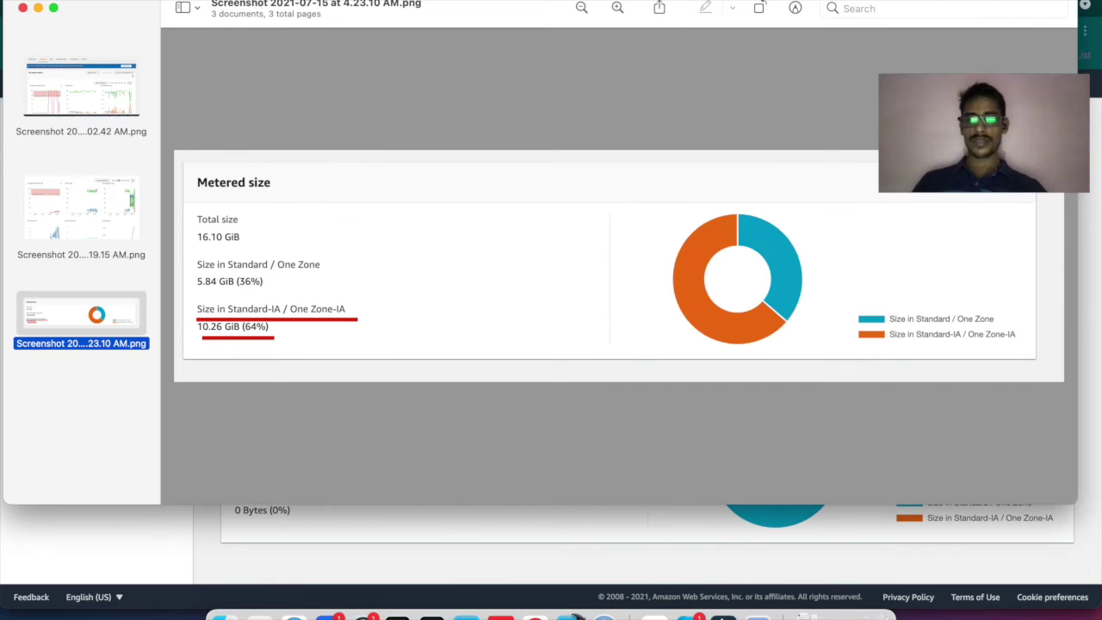
left_click_drag(197, 226, 262, 264)
left_click(262, 264)
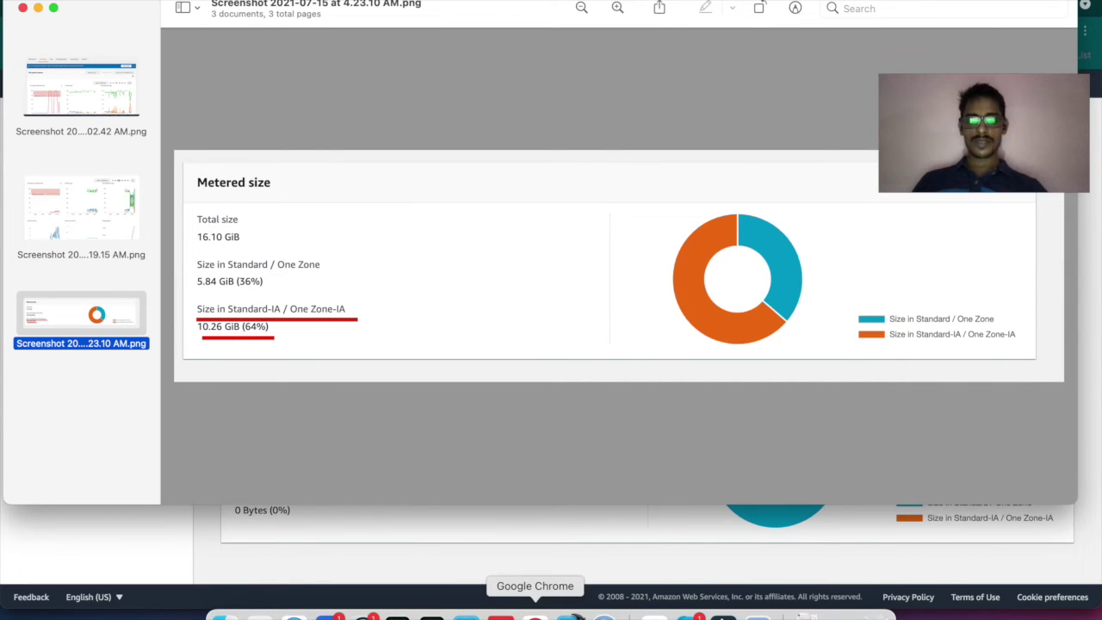
left_click(535, 617)
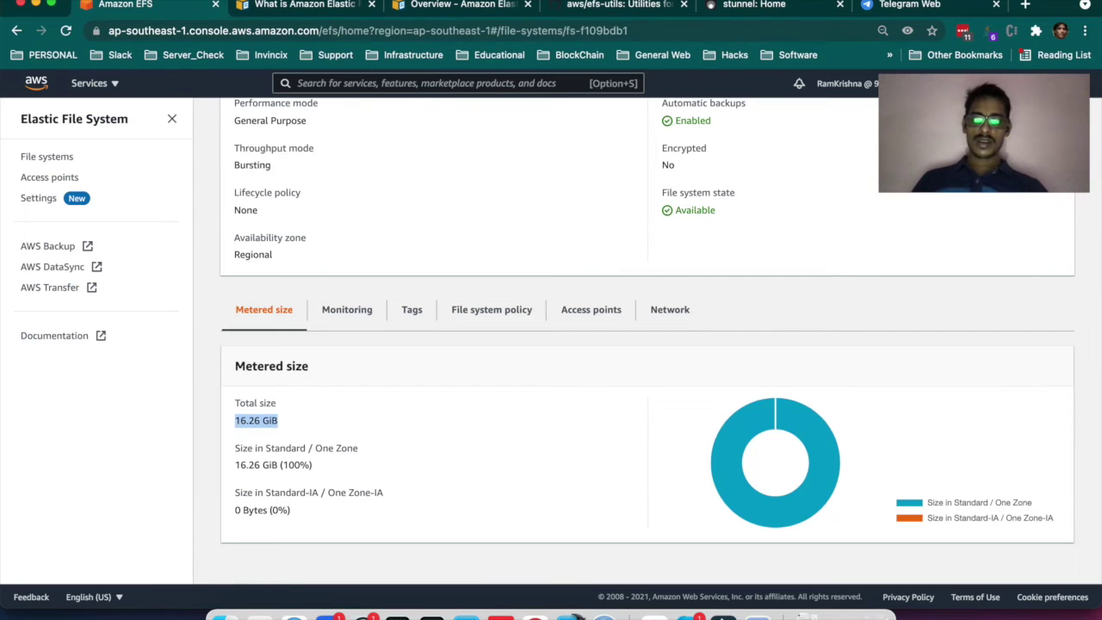
left_click_drag(235, 446, 312, 465)
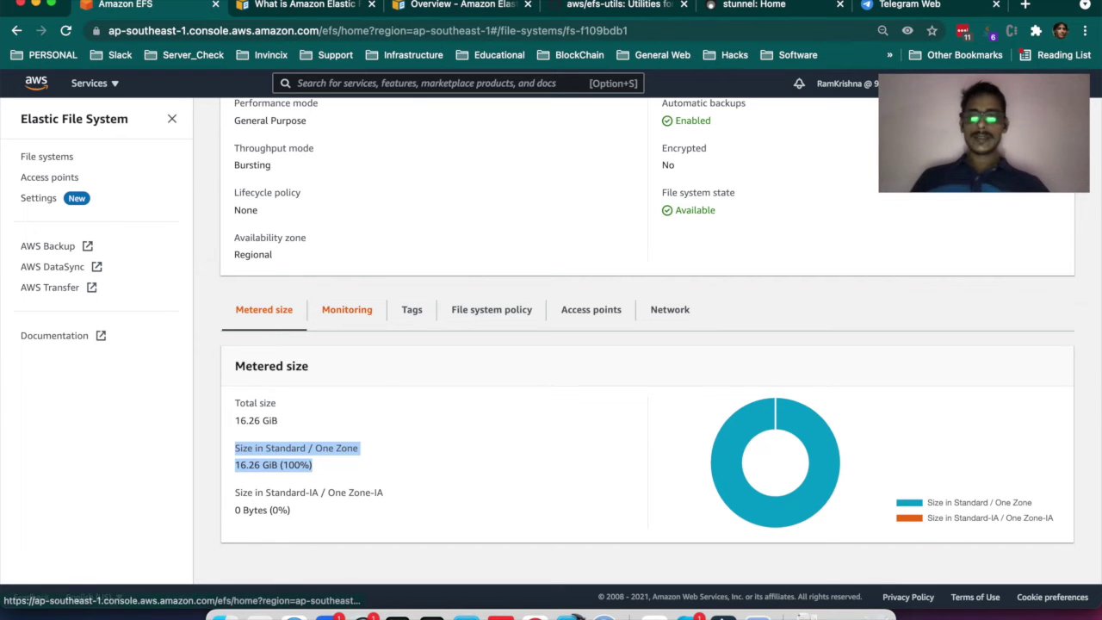
Examine the Ximple-EFS monitoring metrics for throughput utilization, IOPS, throughput by type, percent IO limit, client connections and storage bytes.
left_click(347, 309)
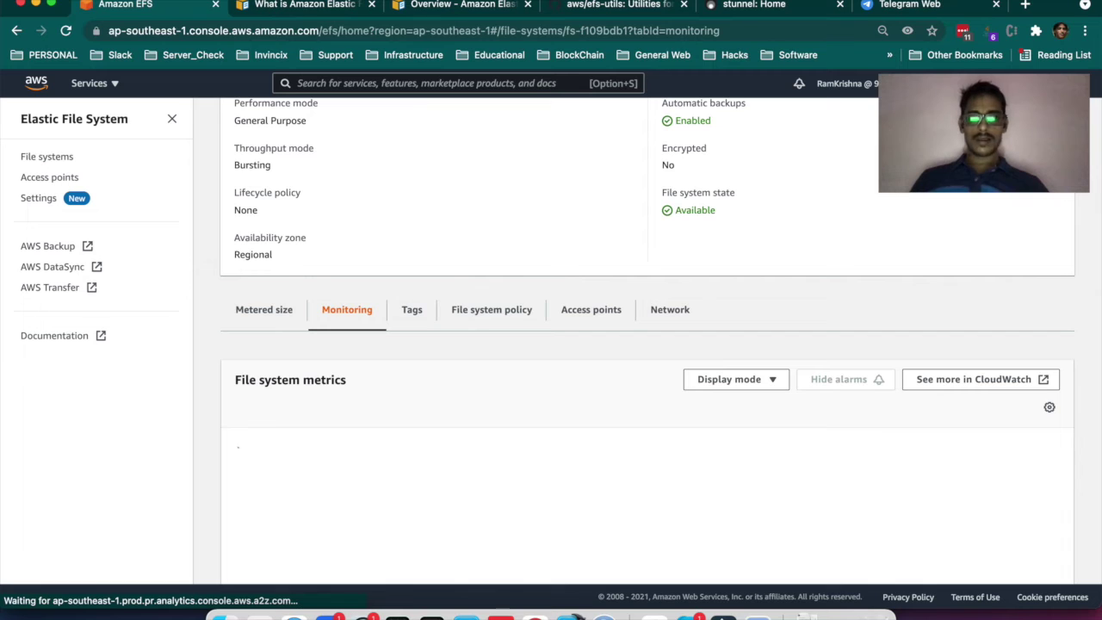
scroll(647, 345, "down", 1)
scroll(646, 344, "down", 1)
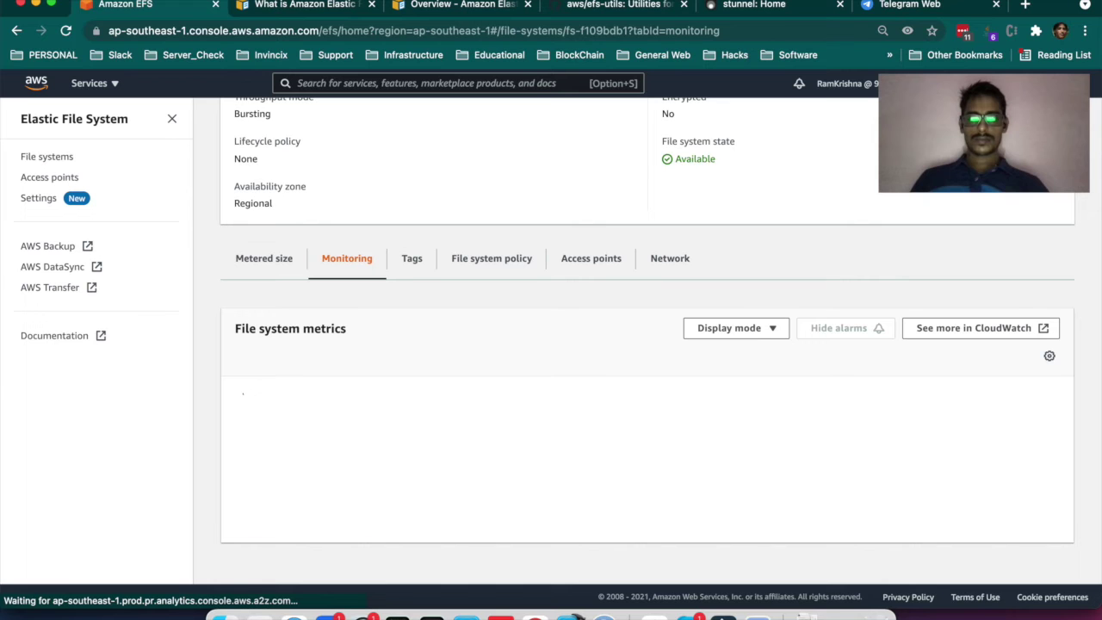
scroll(646, 344, "down", 3)
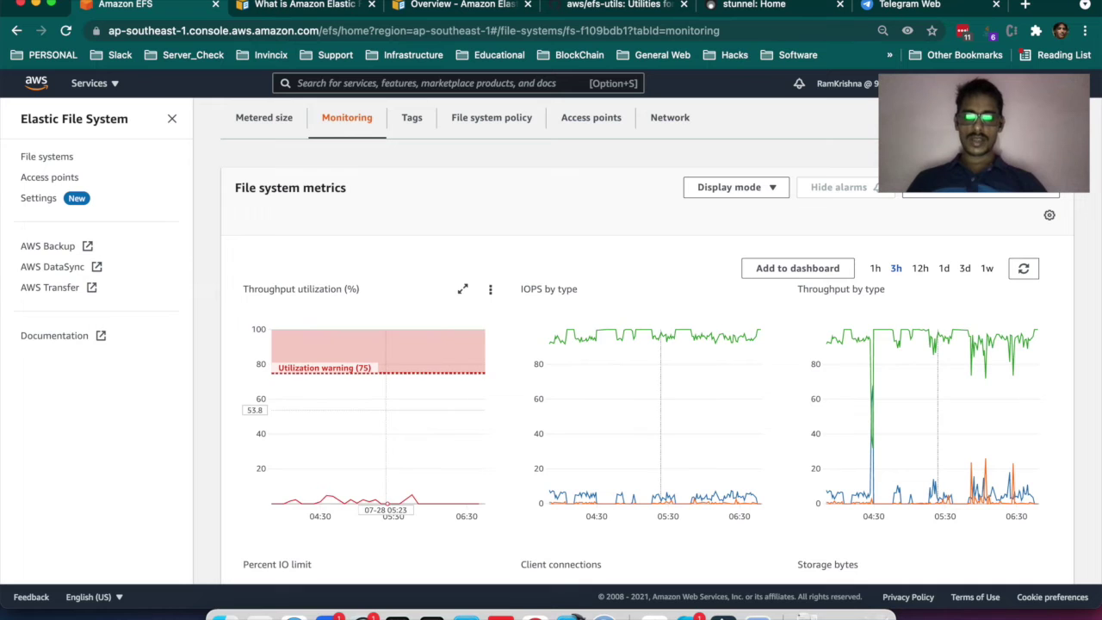
scroll(646, 344, "down", 1)
scroll(646, 345, "down", 2)
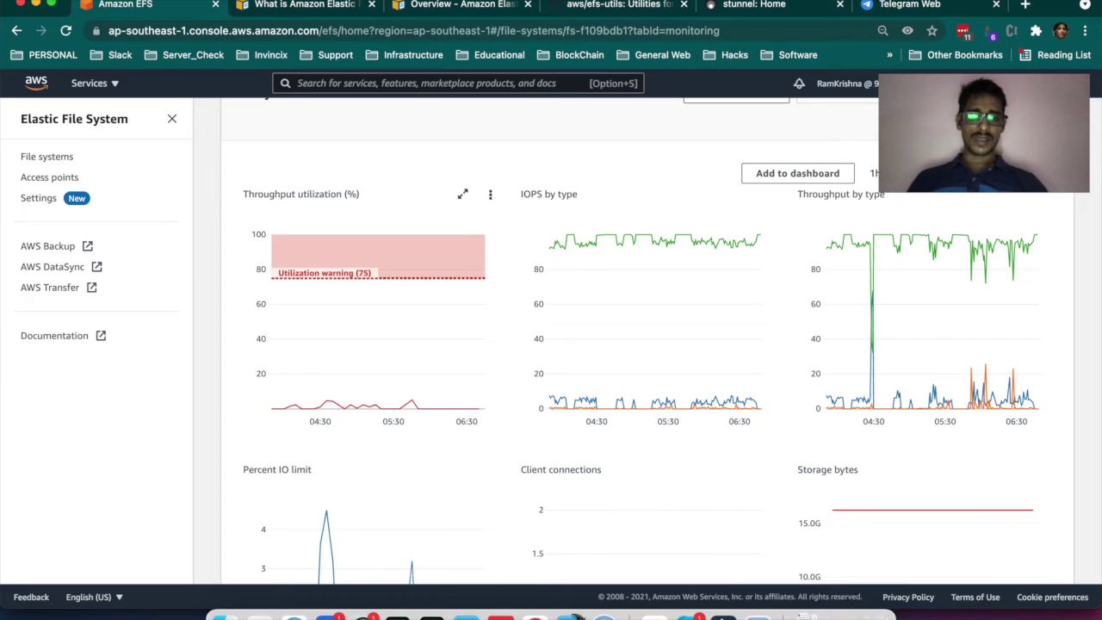
scroll(663, 341, "down", 1)
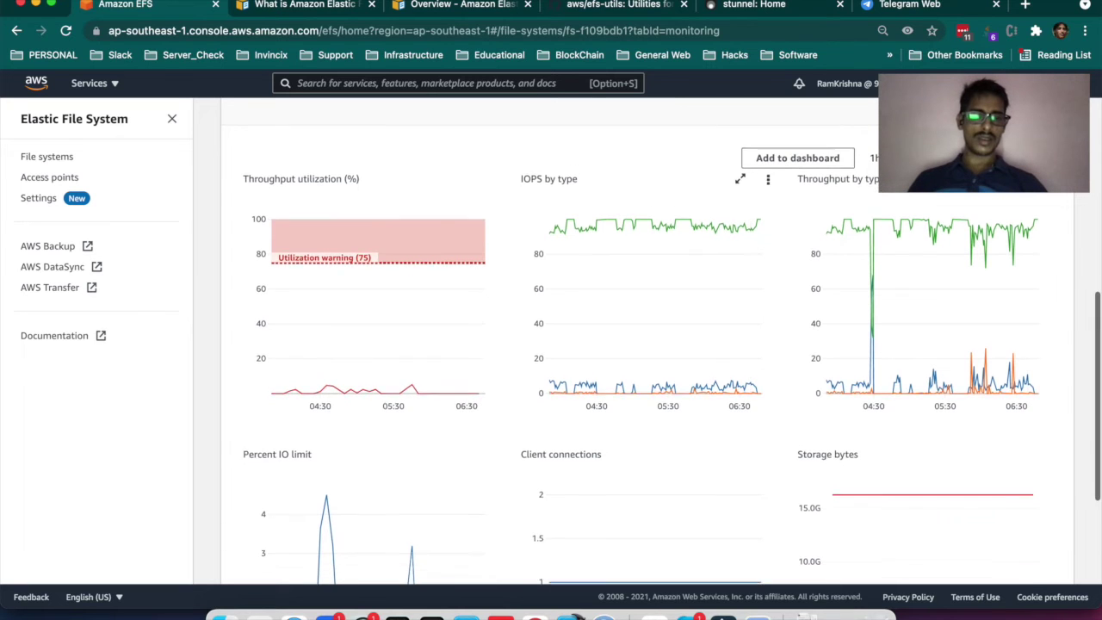
scroll(662, 341, "up", 3)
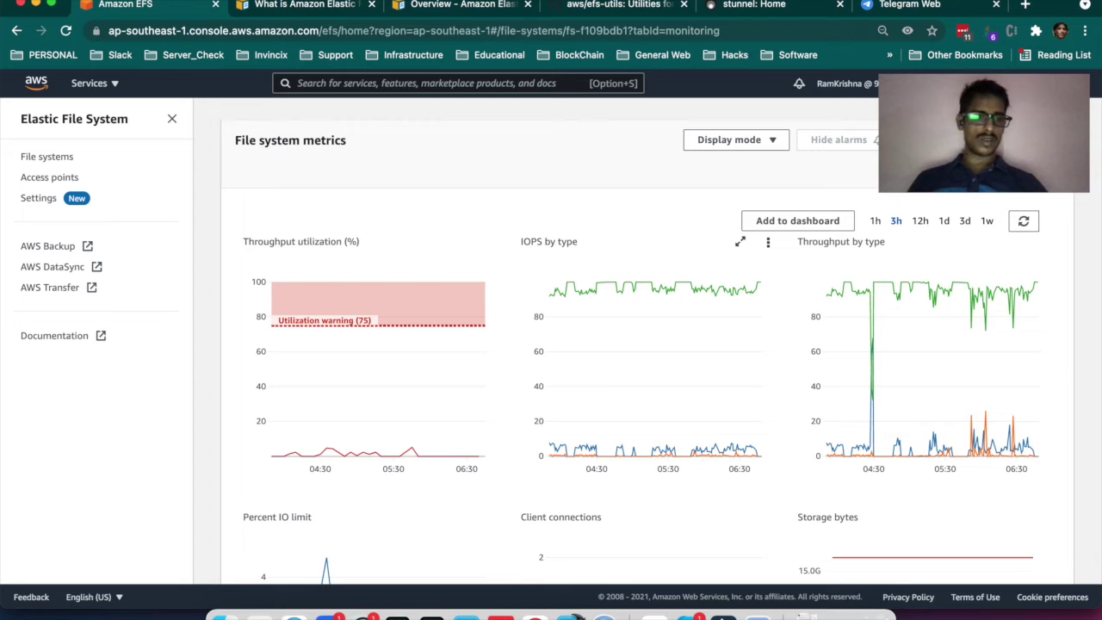
scroll(662, 341, "down", 3)
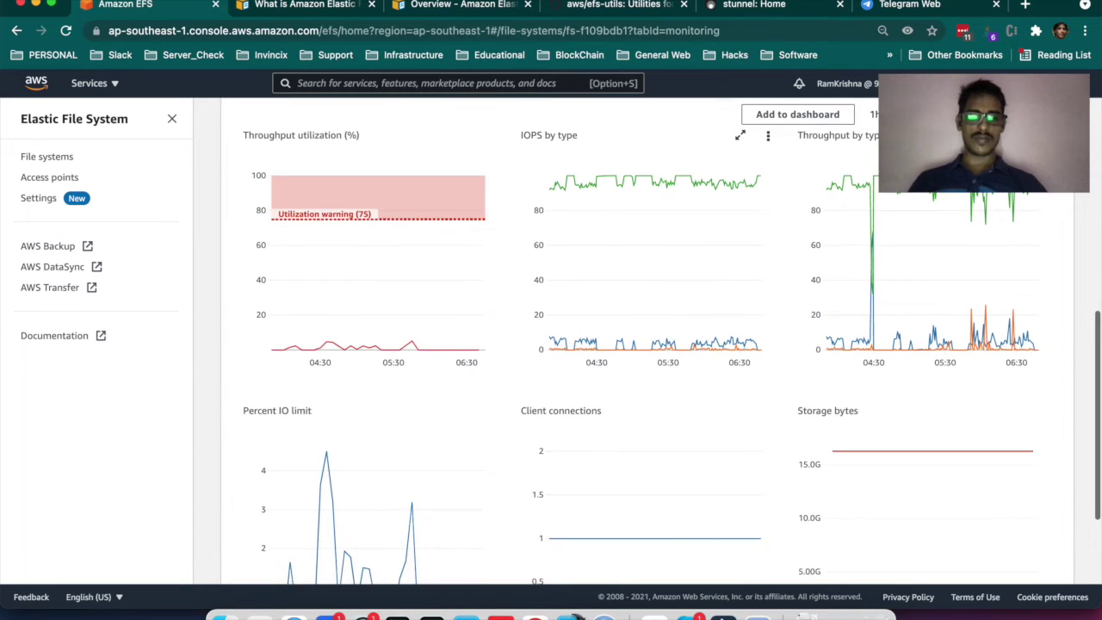
scroll(606, 396, "down", 4)
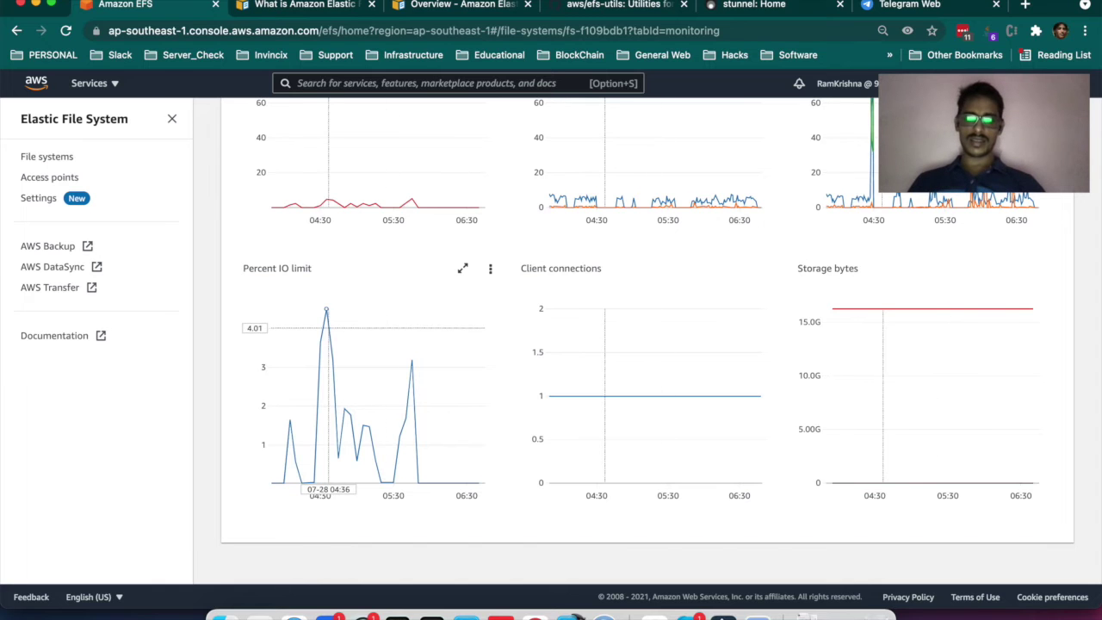
scroll(646, 345, "up", 10)
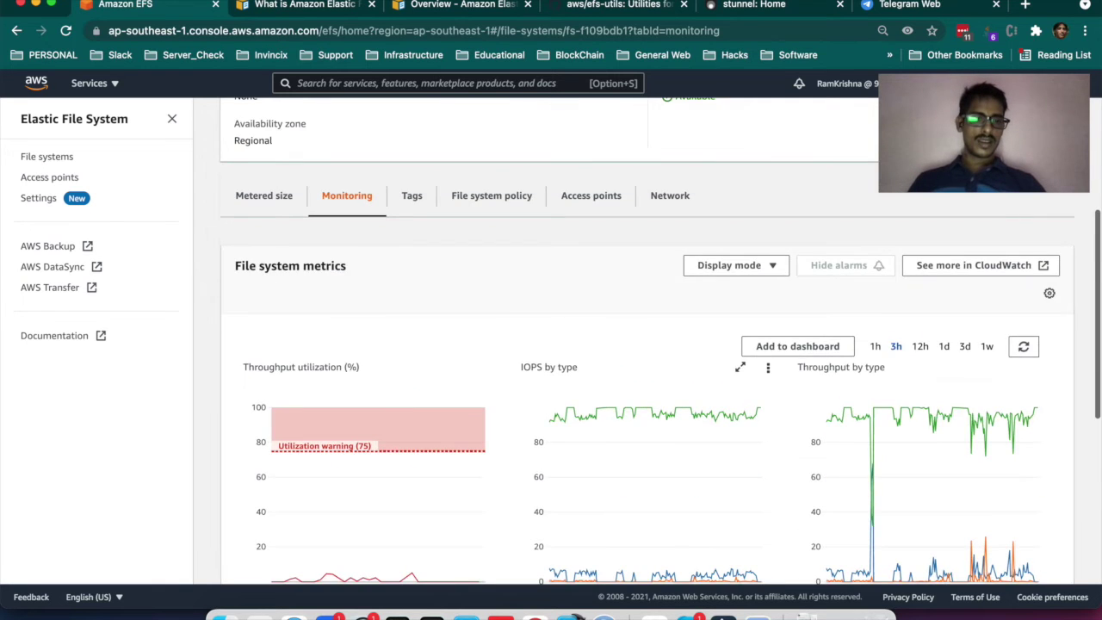
scroll(492, 394, "down", 1)
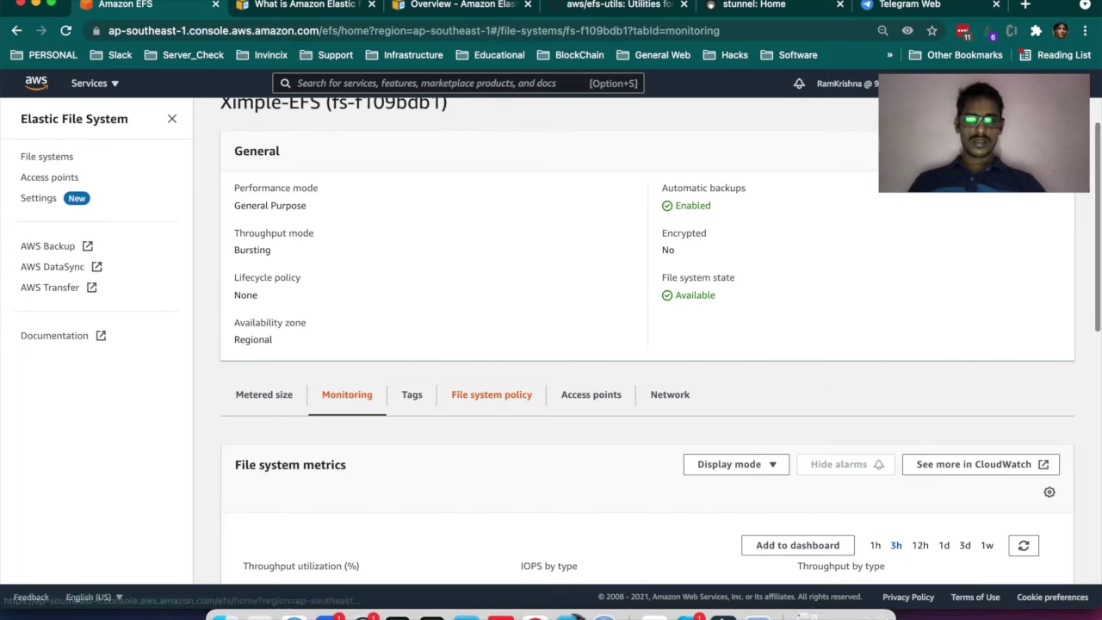
Look through the file system policy, access points and network mount targets of Ximple-EFS, and return to its metered size.
left_click(492, 394)
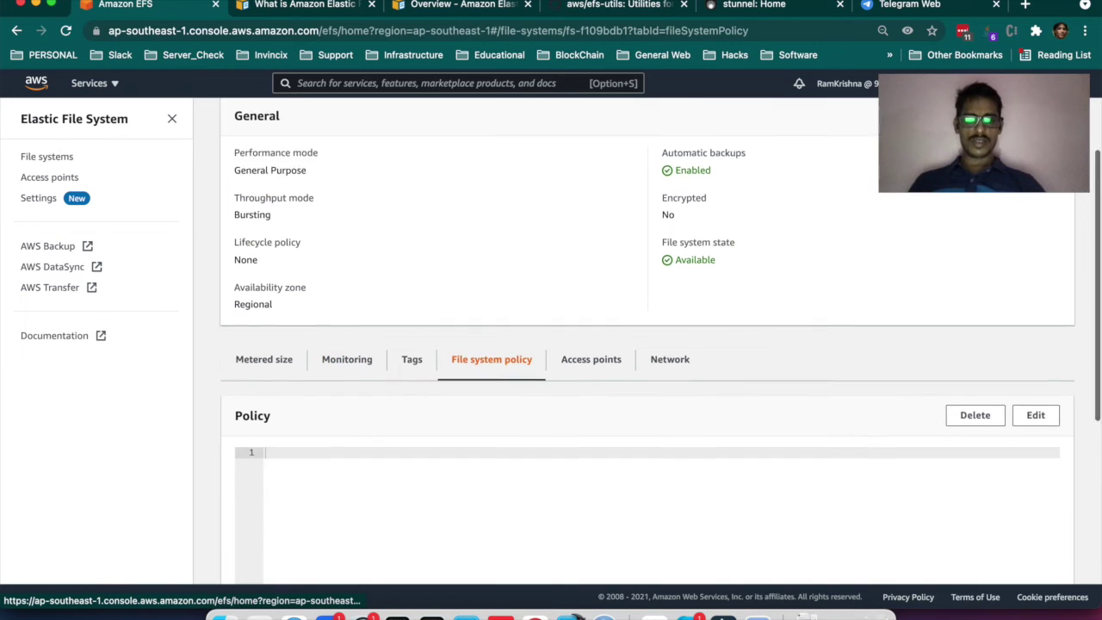
scroll(492, 394, "down", 3)
left_click(590, 278)
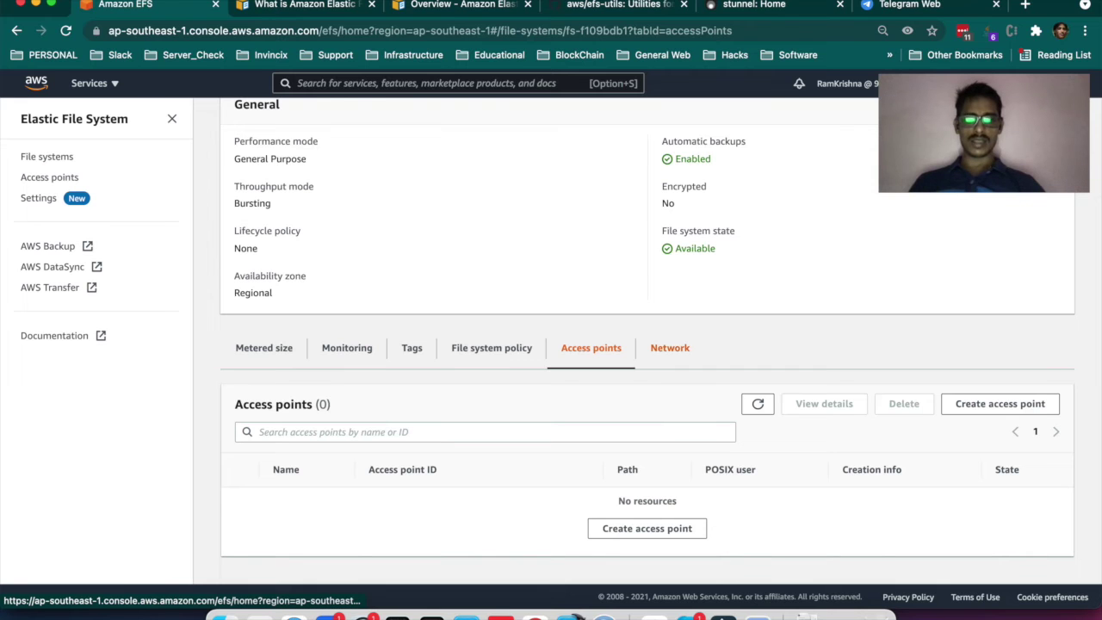
left_click(670, 348)
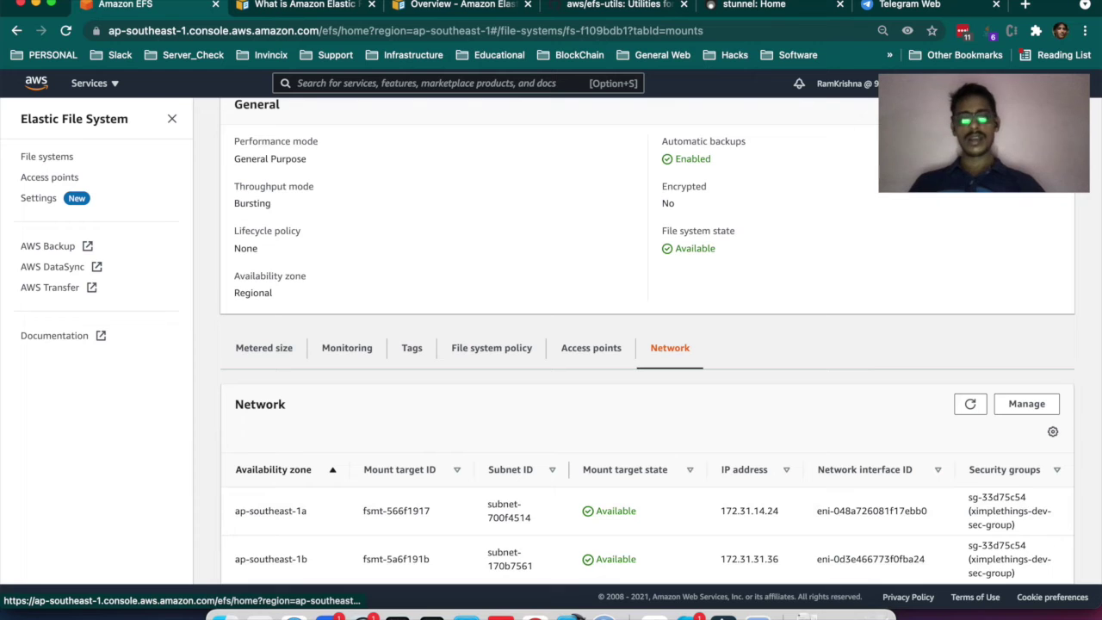
scroll(647, 345, "down", 1)
scroll(647, 345, "up", 2)
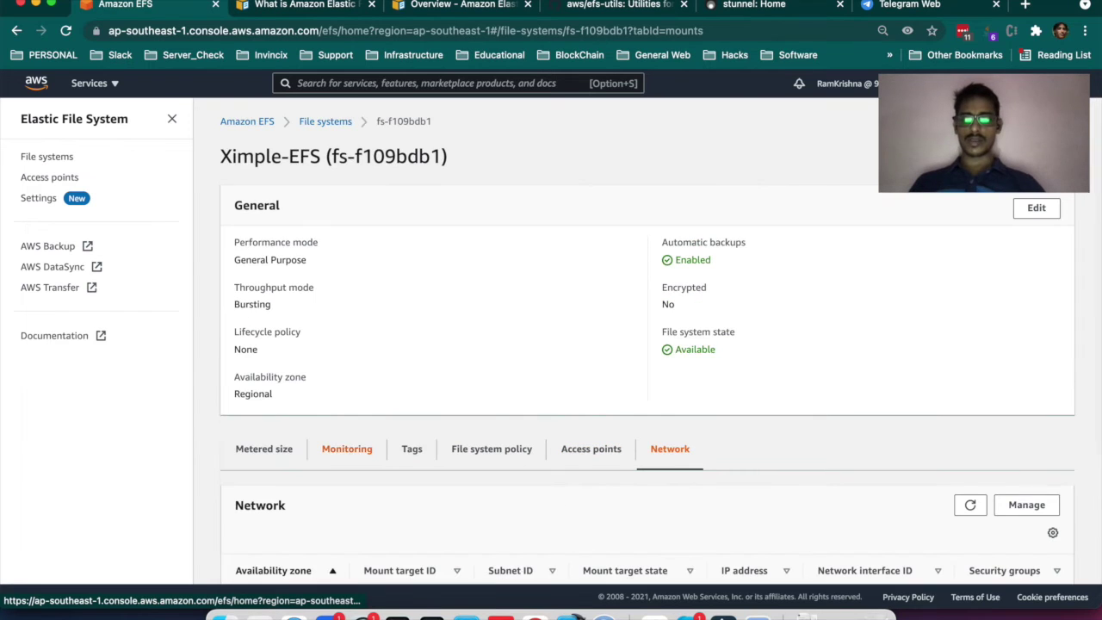
left_click(263, 448)
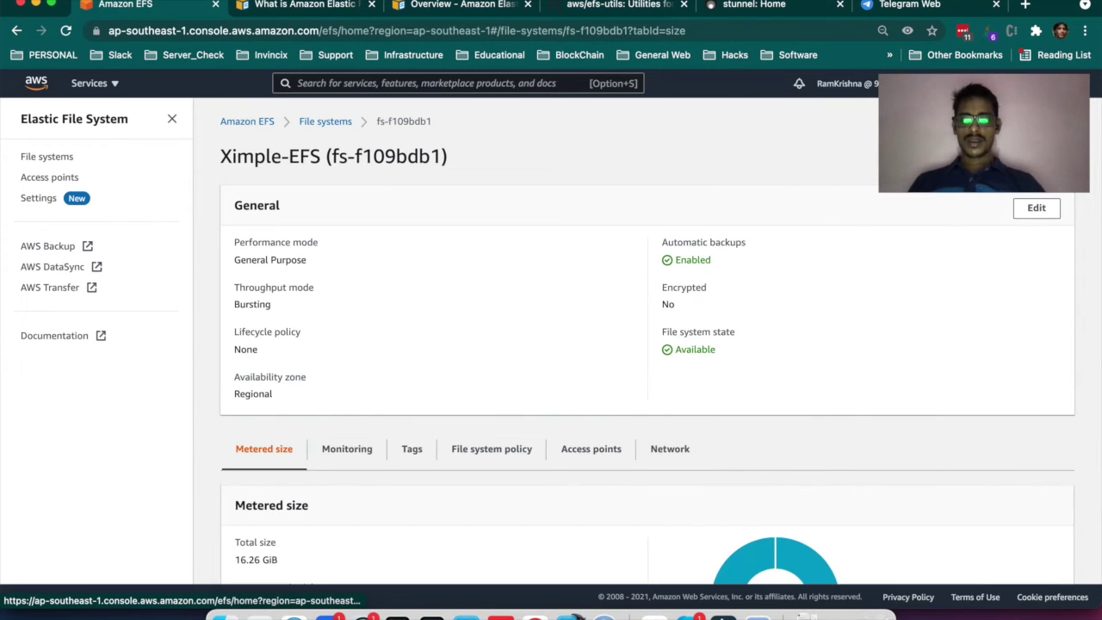
scroll(646, 344, "down", 3)
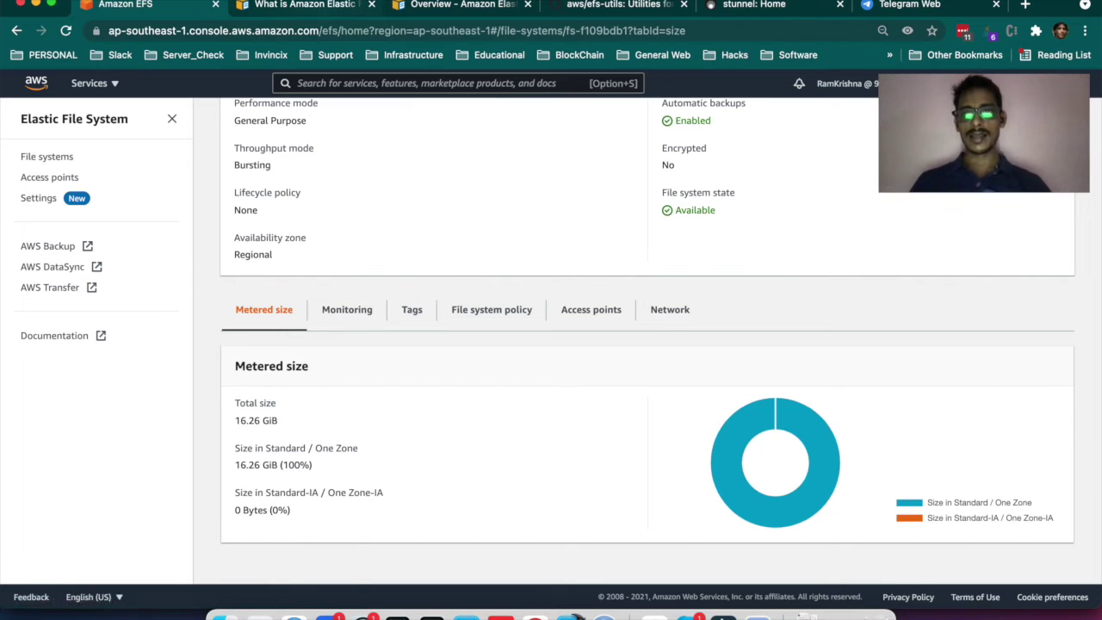
Switch to the EFS user guide and find the EC2 Linux mount commands on the EFS mount helper page.
key("ctrl+Tab")
scroll(585, 376, "down", 1)
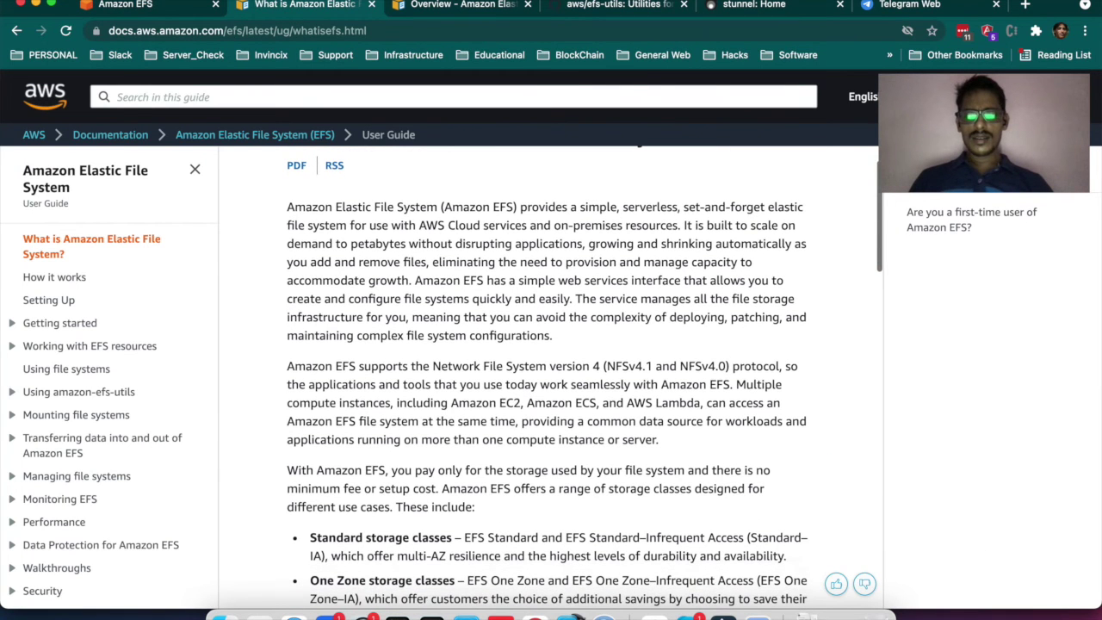
scroll(548, 376, "down", 5)
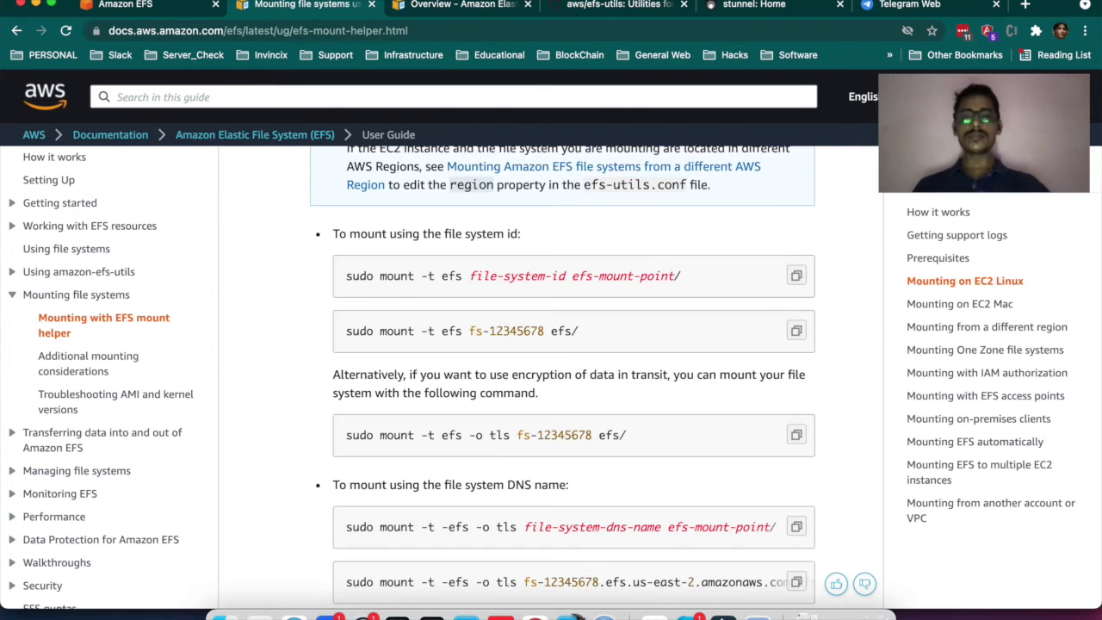
Switch to the aws/efs-utils GitHub repository and review the README's supported distributions, prerequisites and Amazon Linux installation instructions.
scroll(551, 377, "up", 3)
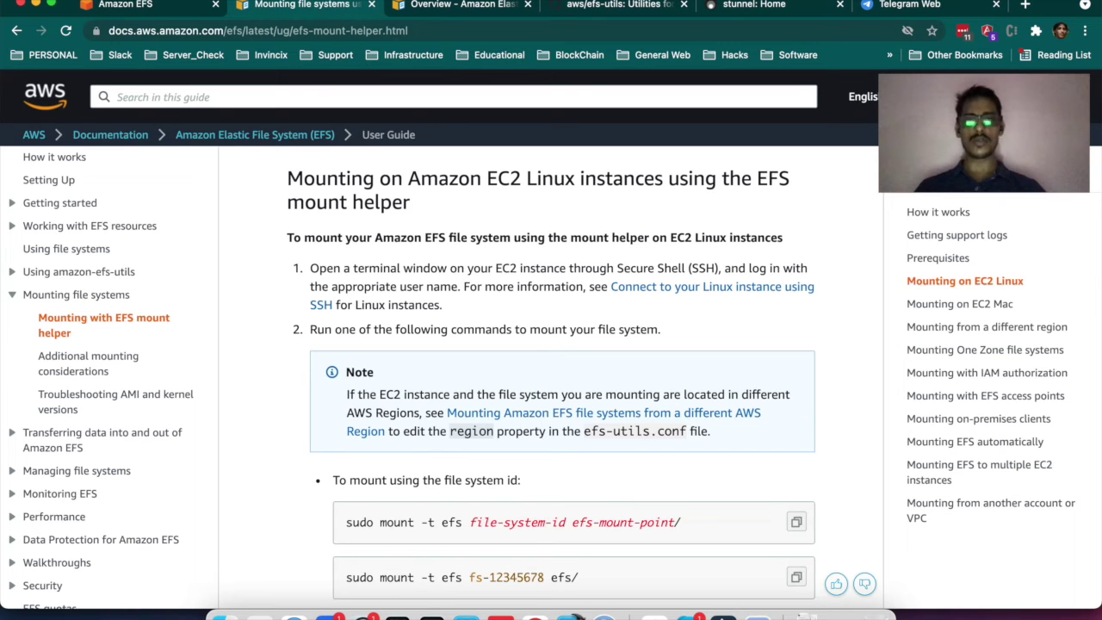
key("super+4")
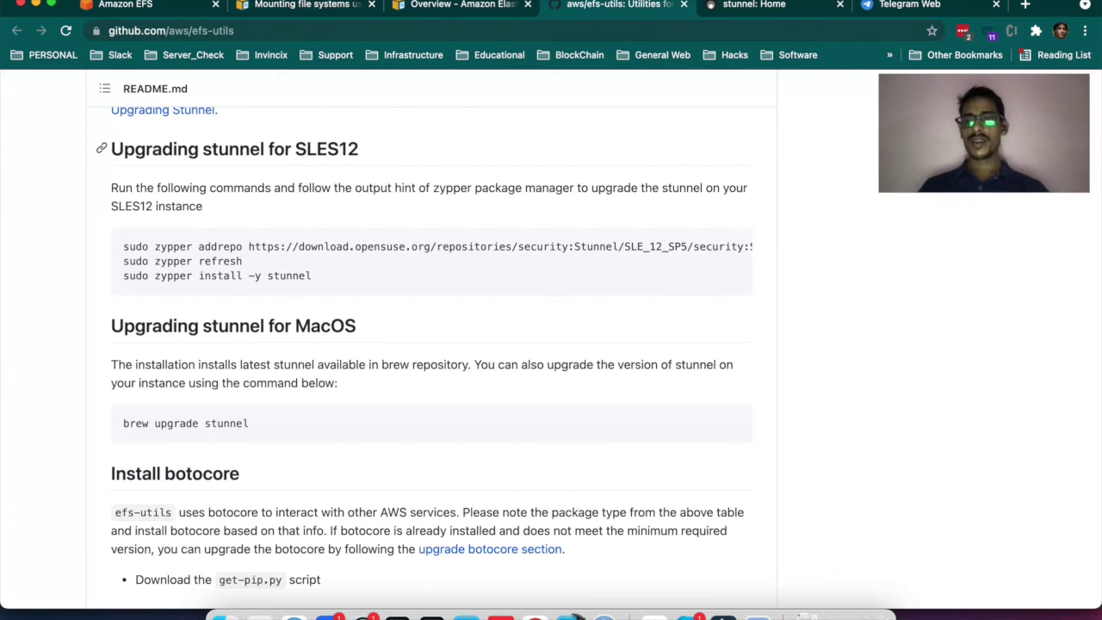
scroll(441, 344, "up", 15)
scroll(430, 345, "up", 5)
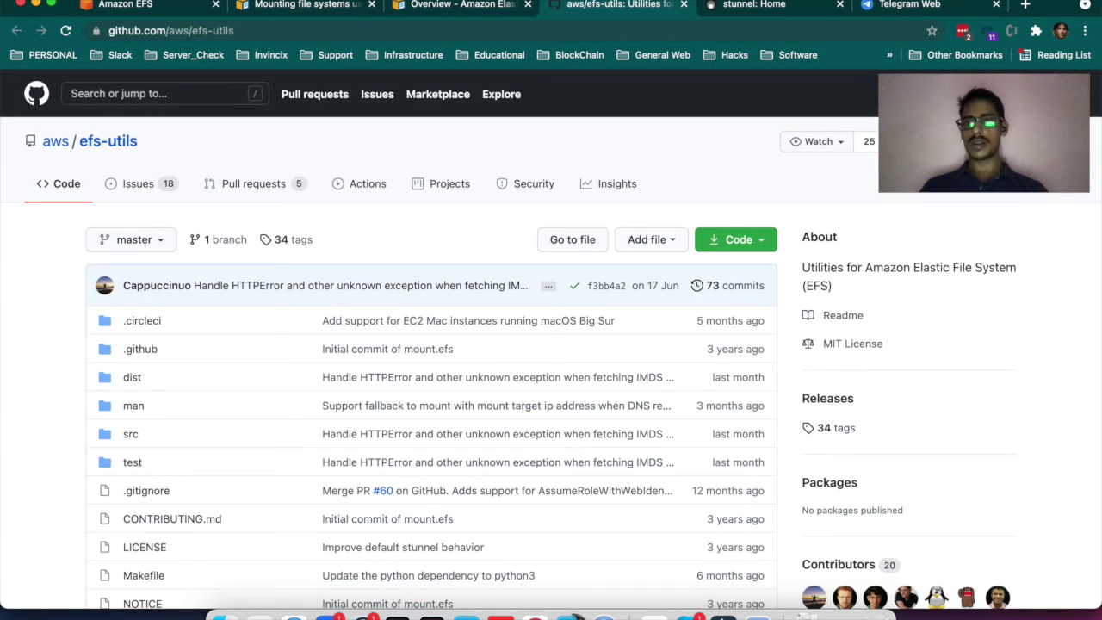
scroll(431, 345, "down", 10)
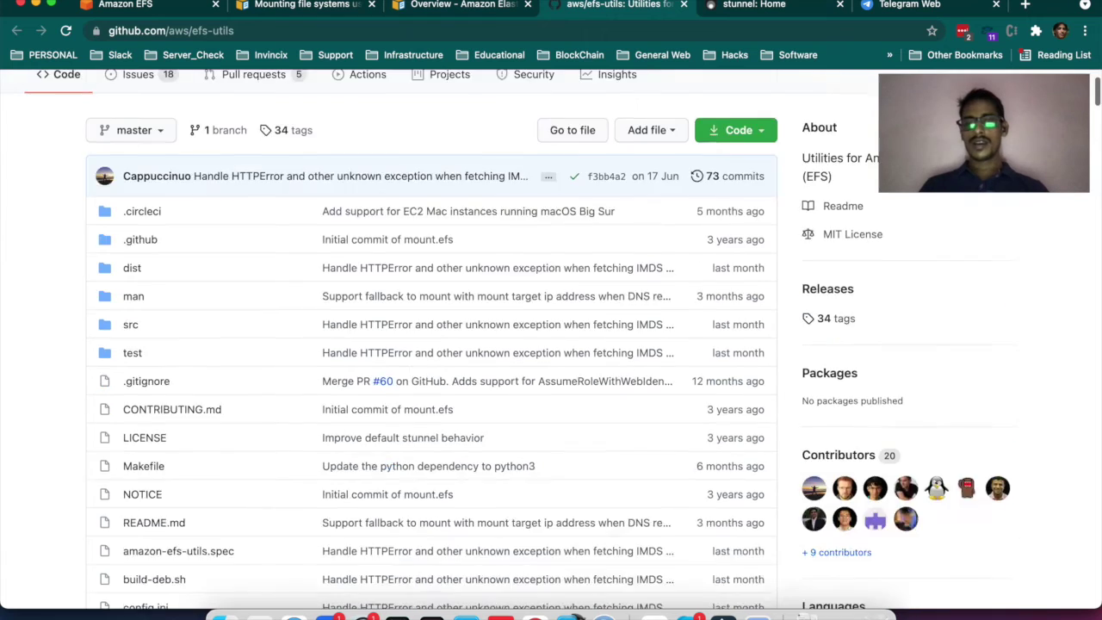
scroll(430, 344, "down", 5)
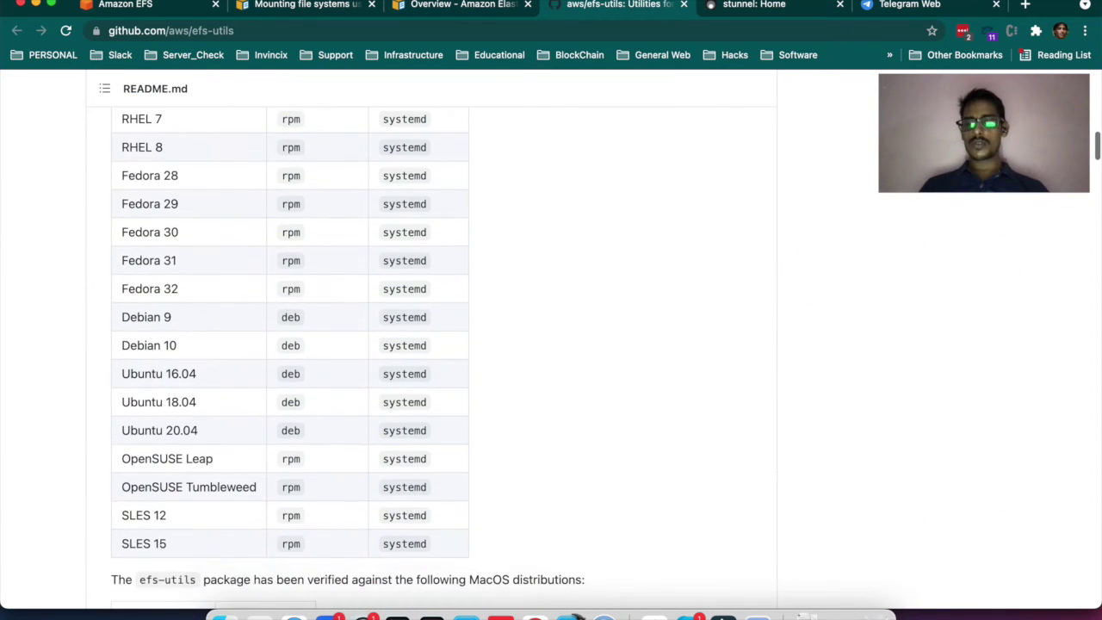
scroll(345, 344, "up", 5)
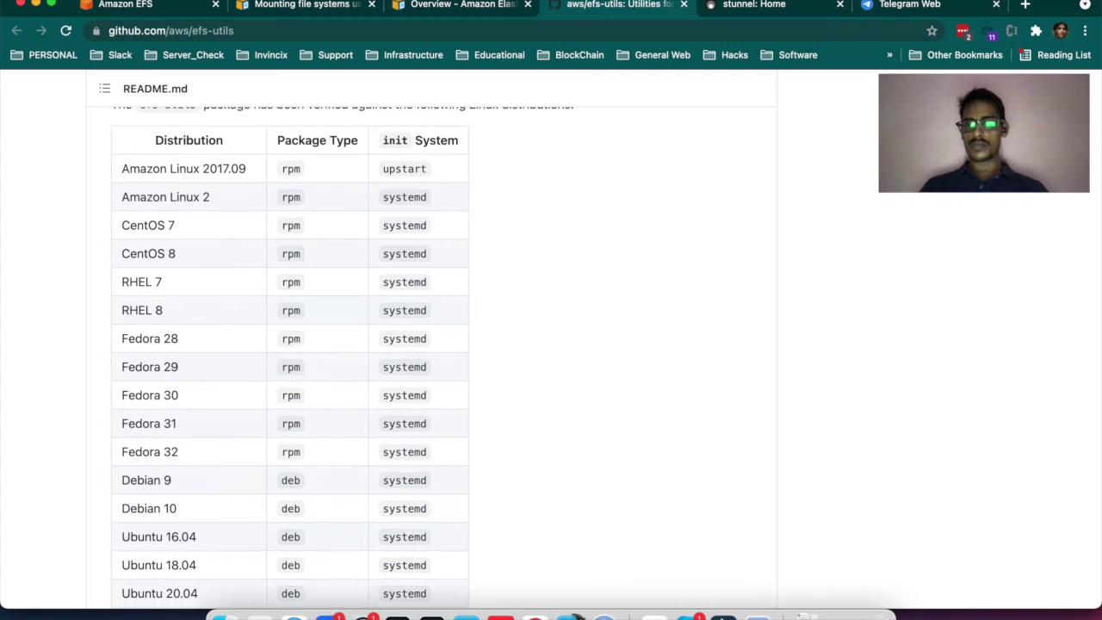
scroll(430, 345, "down", 10)
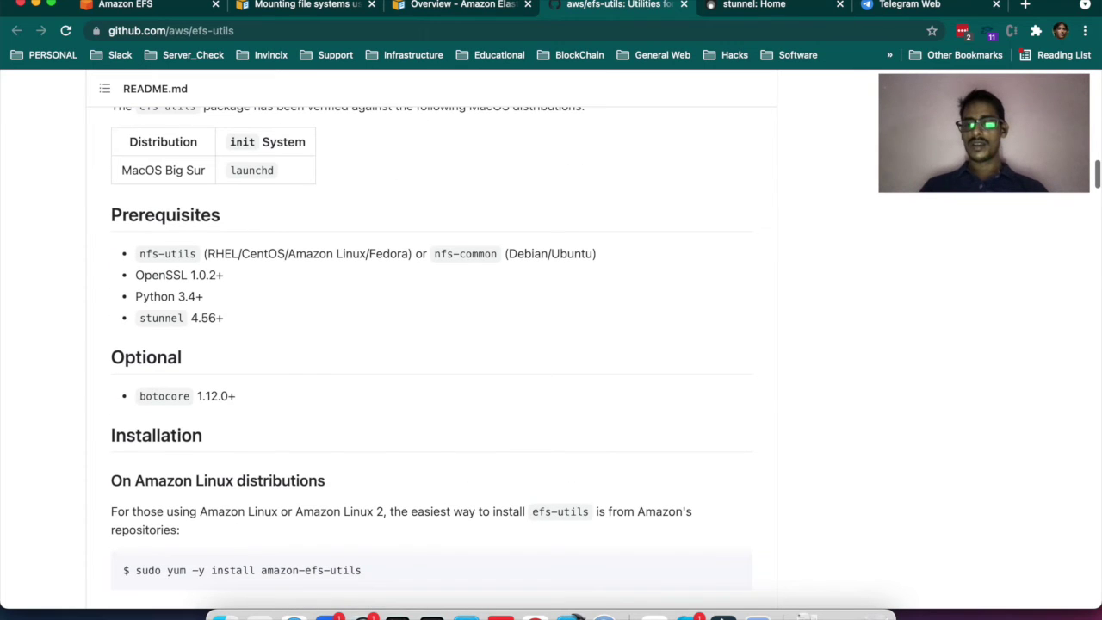
scroll(431, 344, "down", 5)
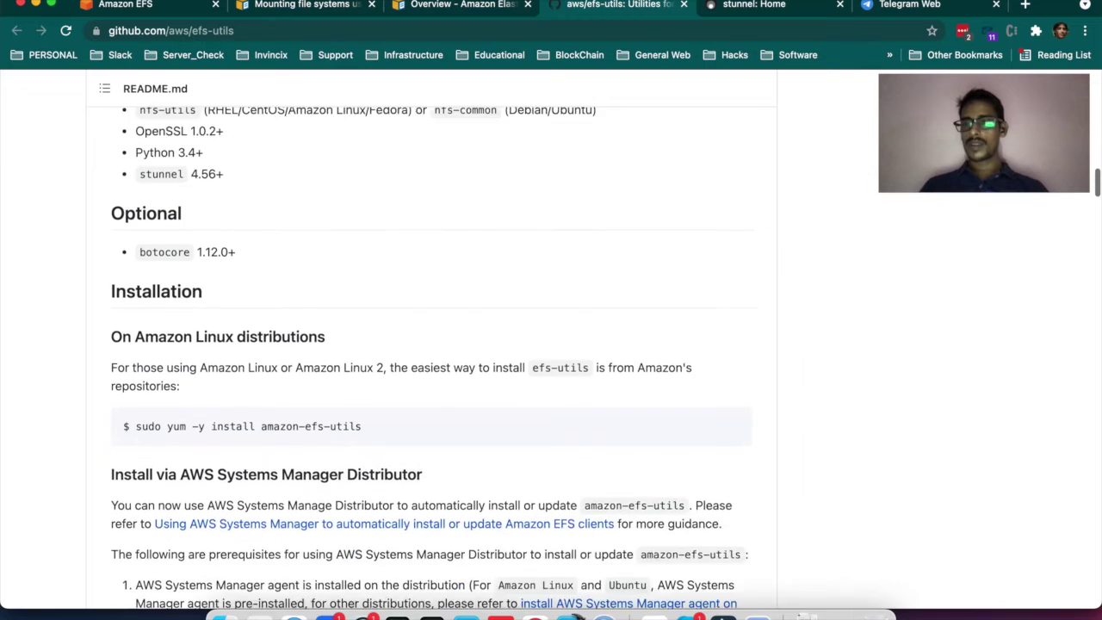
scroll(732, 318, "down", 10)
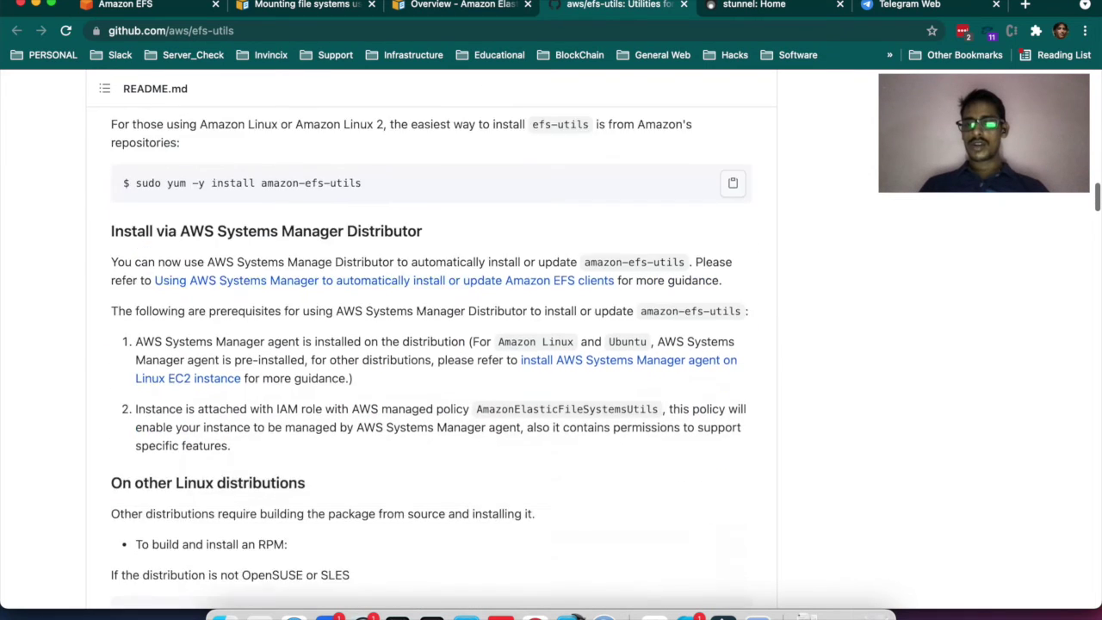
Examine the README commands for building and installing the Debian package of efs-utils, along with the repository's file listing.
scroll(732, 318, "down", 10)
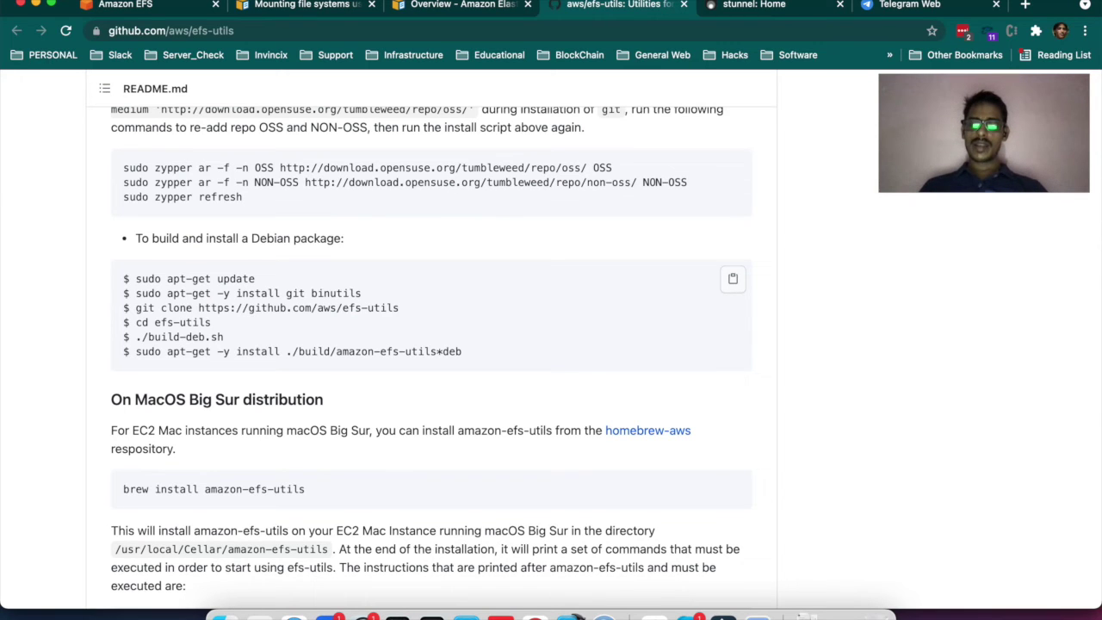
left_click_drag(135, 278, 462, 352)
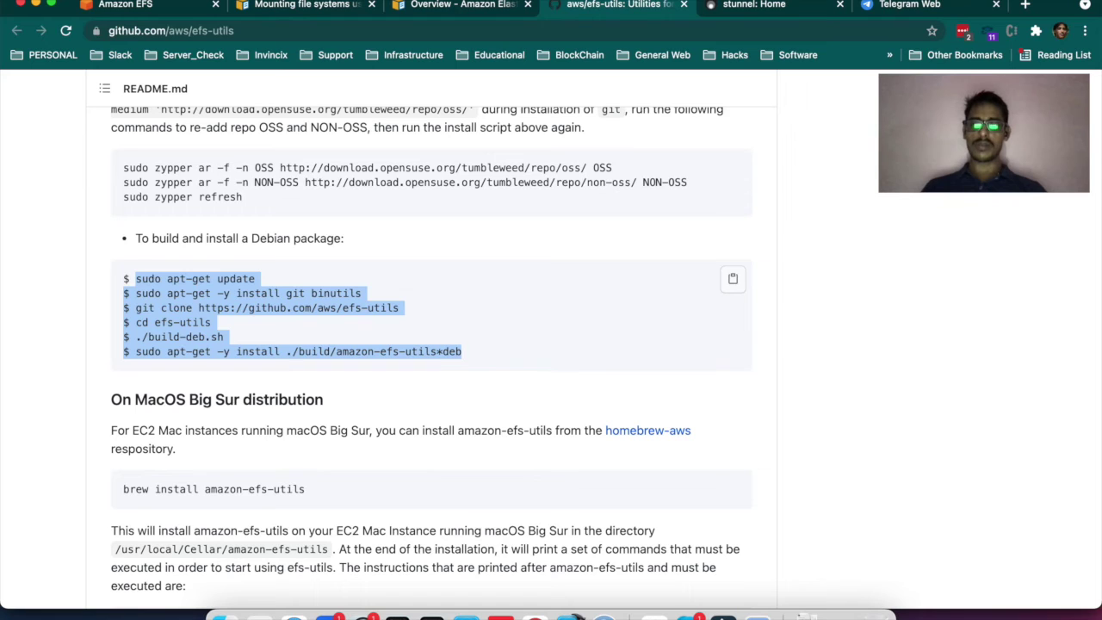
double_click(227, 337)
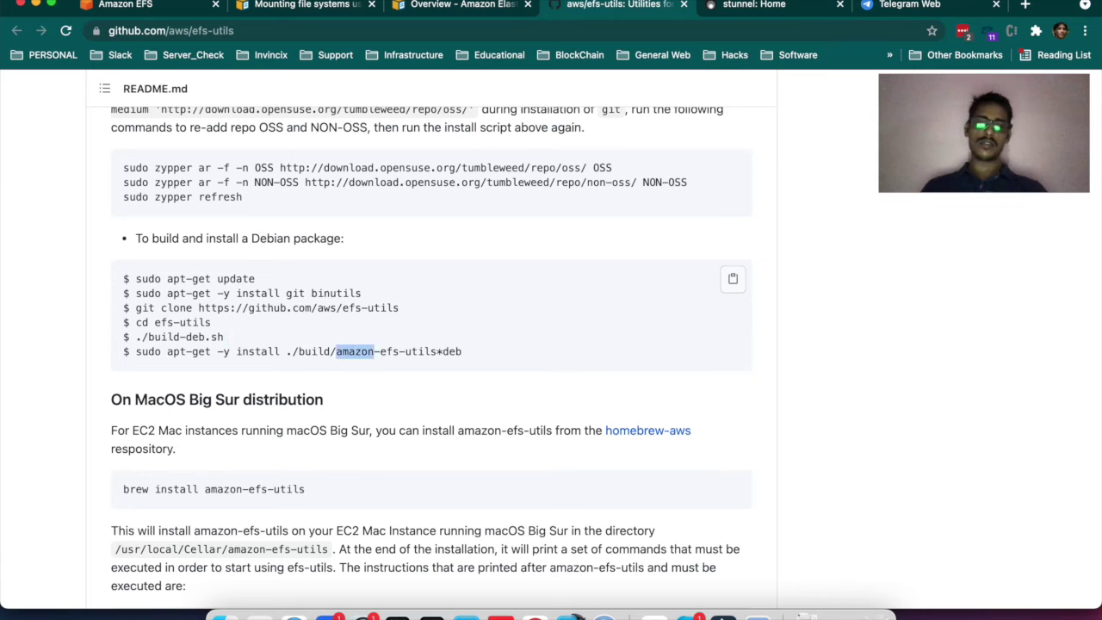
triple_click(355, 351)
left_click(494, 434)
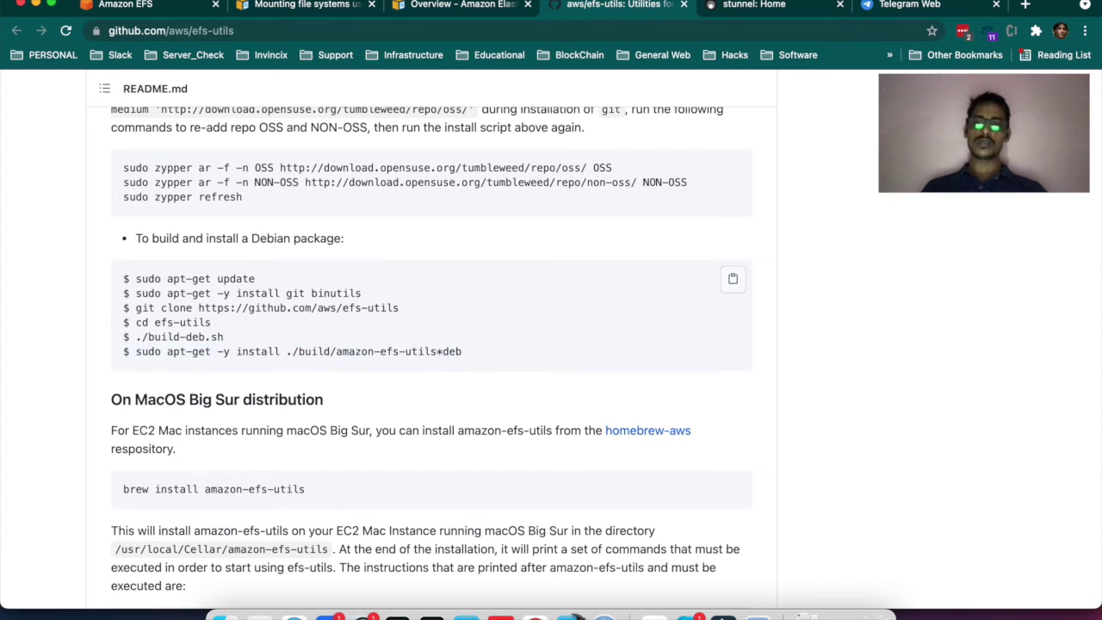
scroll(494, 434, "up", 20)
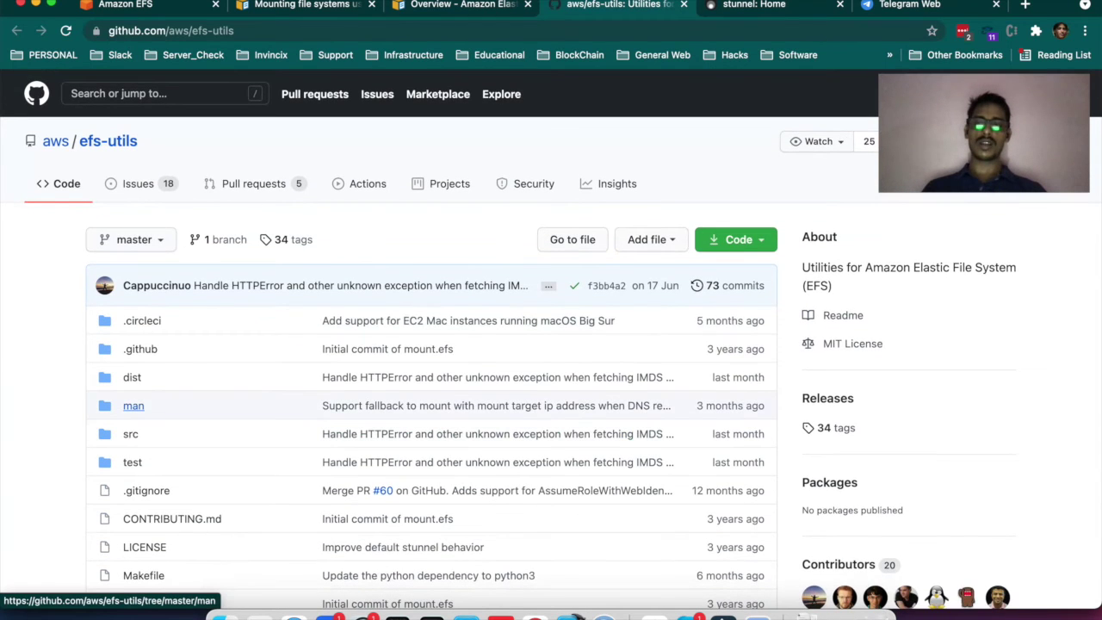
scroll(134, 406, "down", 20)
scroll(430, 357, "down", 5)
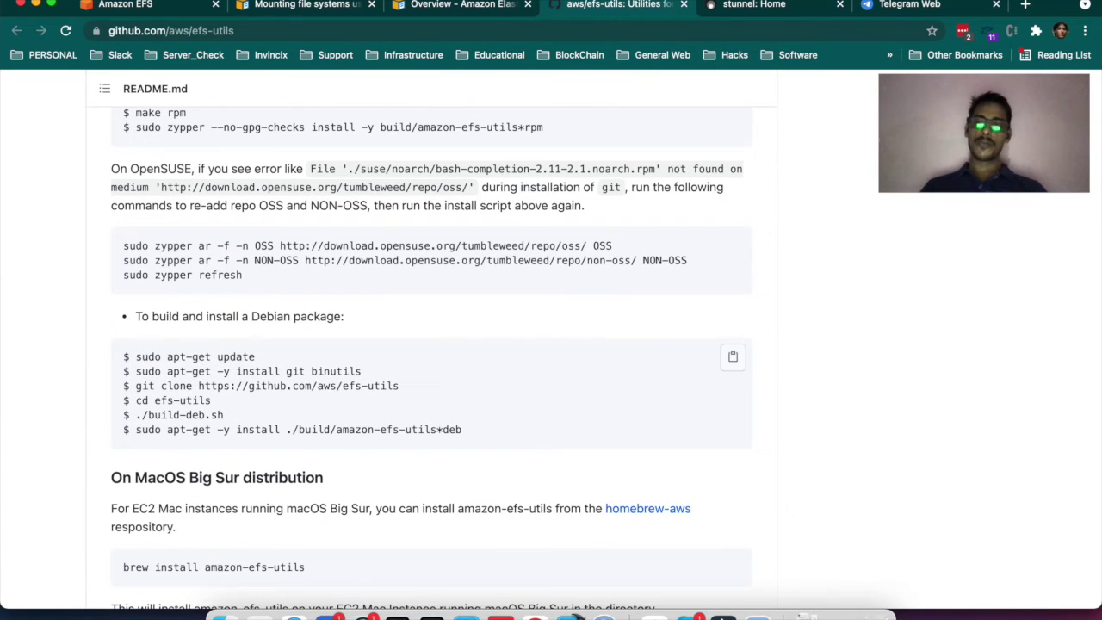
left_click_drag(124, 357, 462, 430)
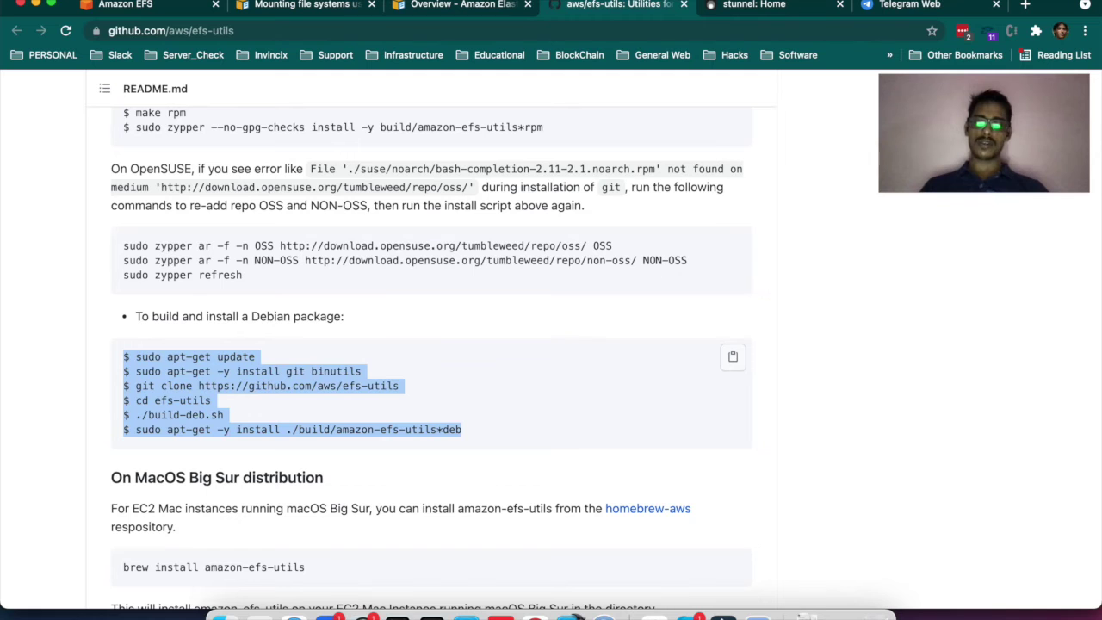
scroll(483, 431, "up", 15)
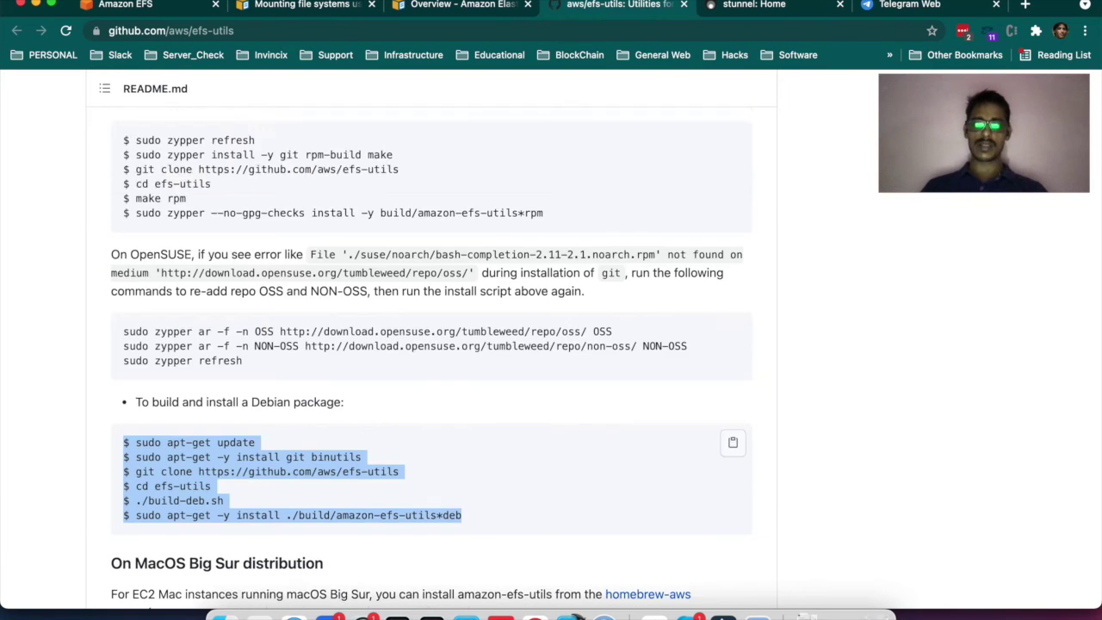
scroll(482, 441, "down", 4)
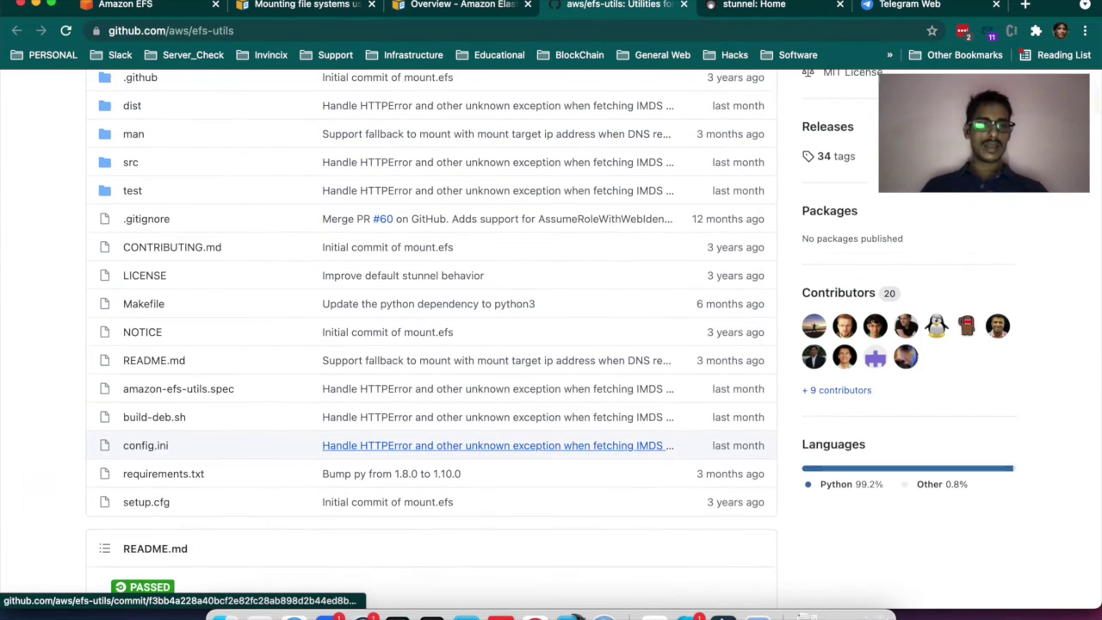
scroll(497, 440, "up", 5)
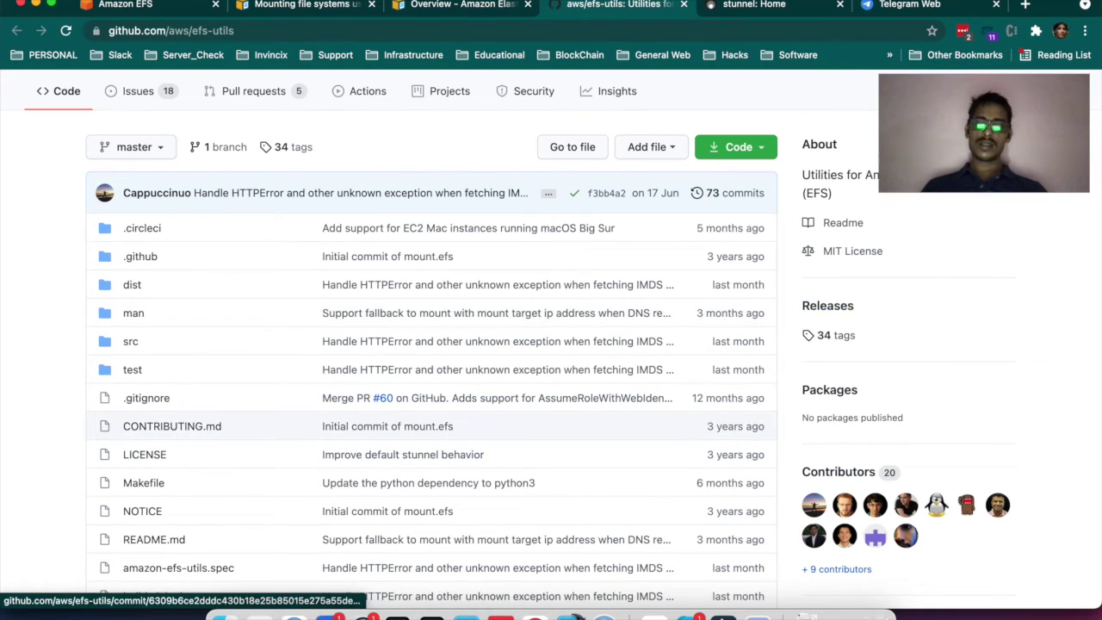
scroll(430, 345, "down", 15)
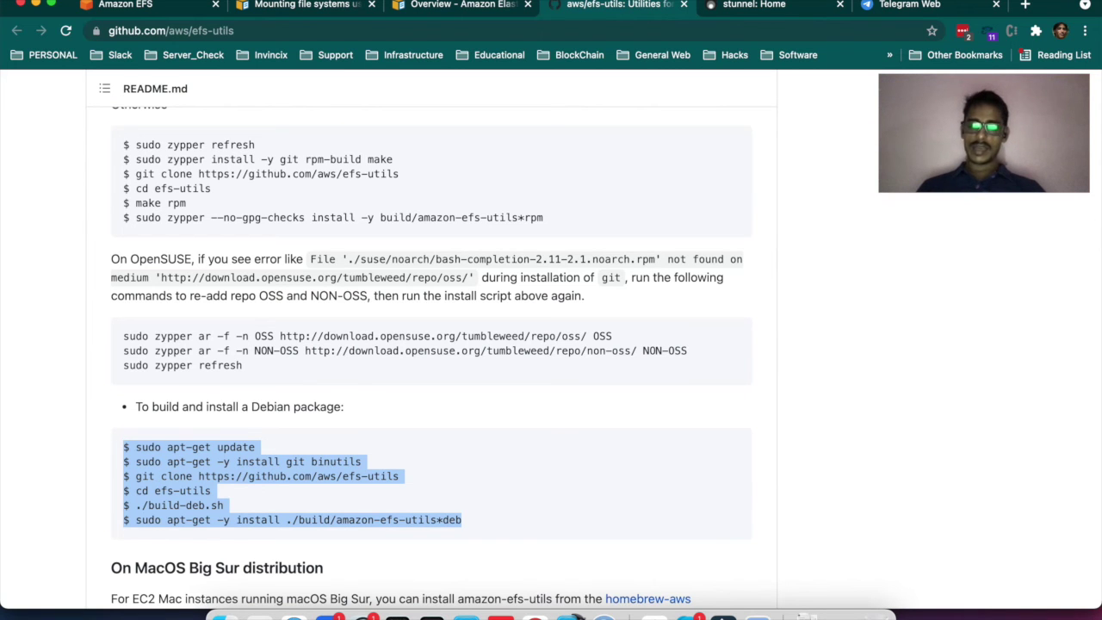
Return to the EFS mount helper page and examine each part of the mount command that uses the file system ID.
left_click(459, 7)
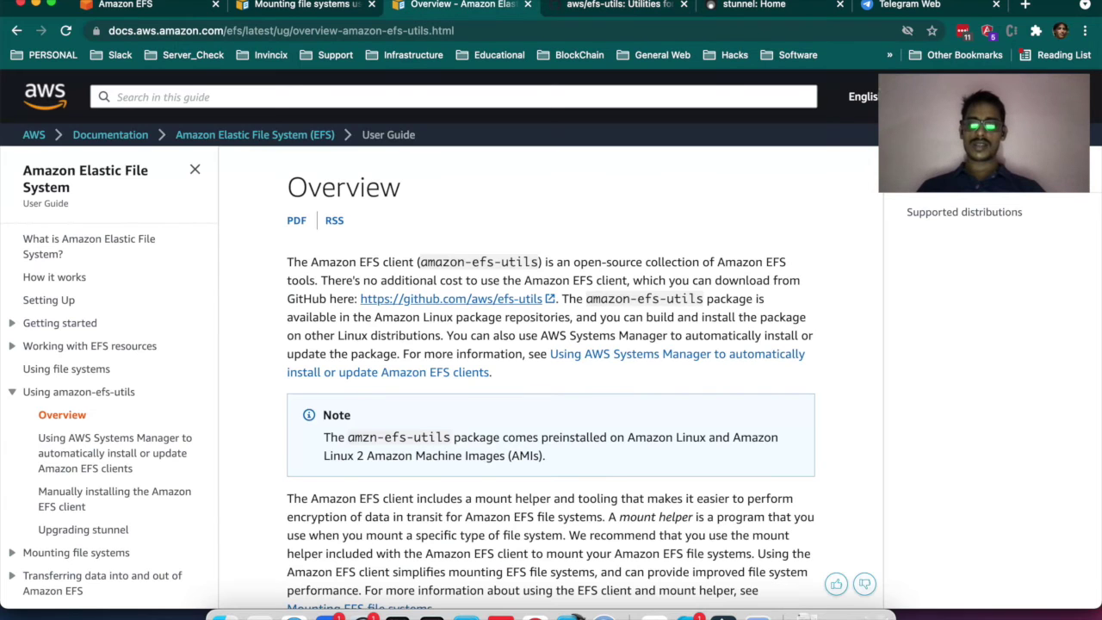
key("ctrl+shift+Tab")
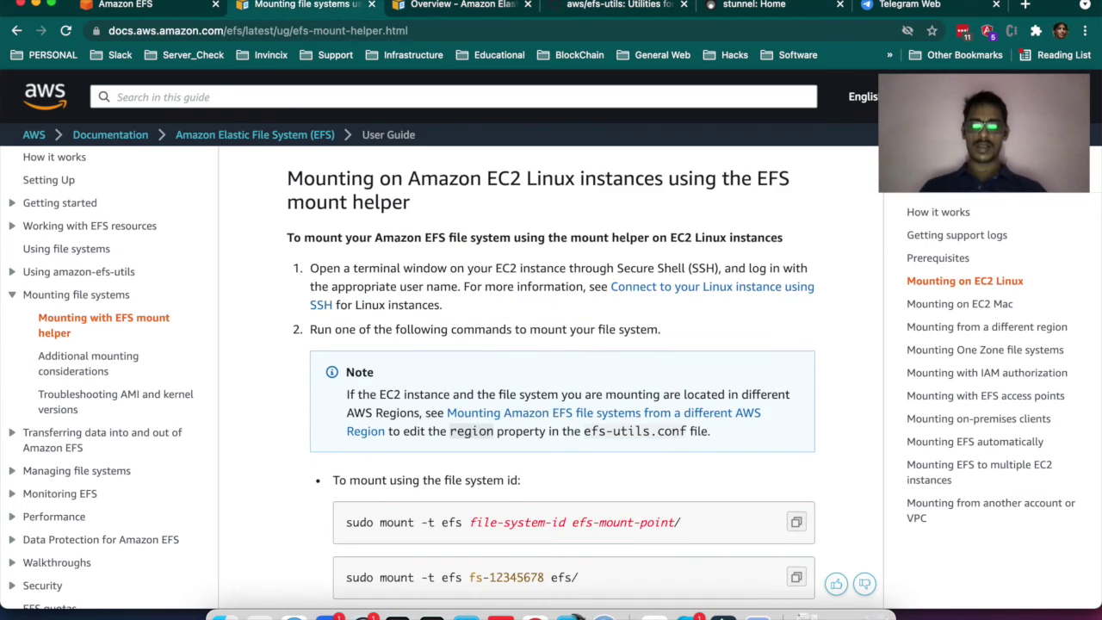
scroll(551, 379, "down", 3)
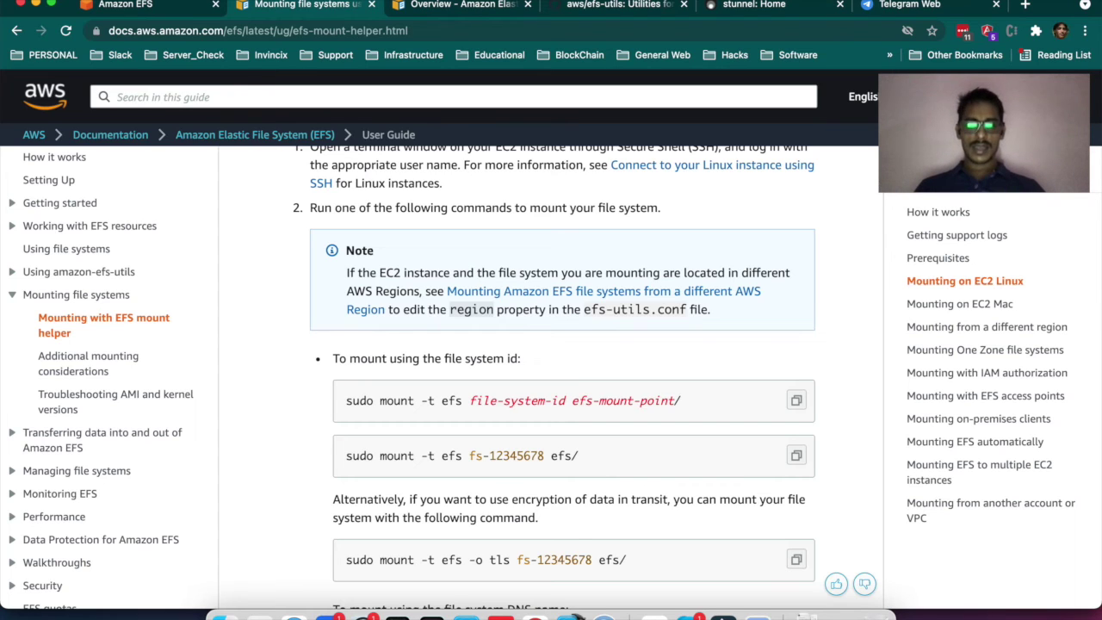
left_click_drag(346, 401, 414, 401)
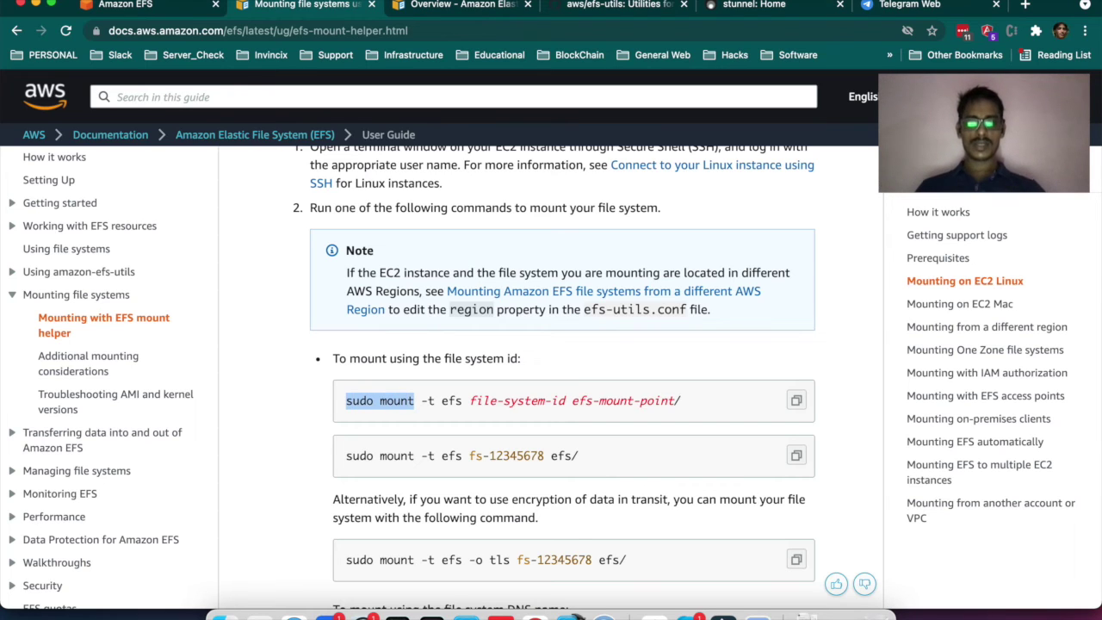
double_click(451, 400)
left_click_drag(421, 400, 435, 400)
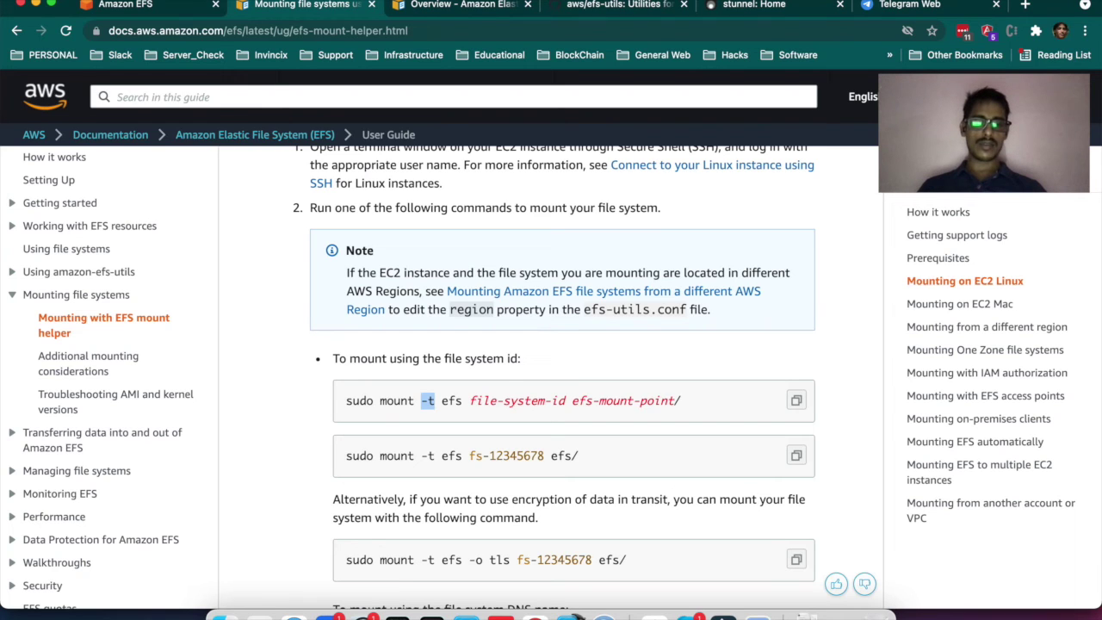
left_click(476, 401)
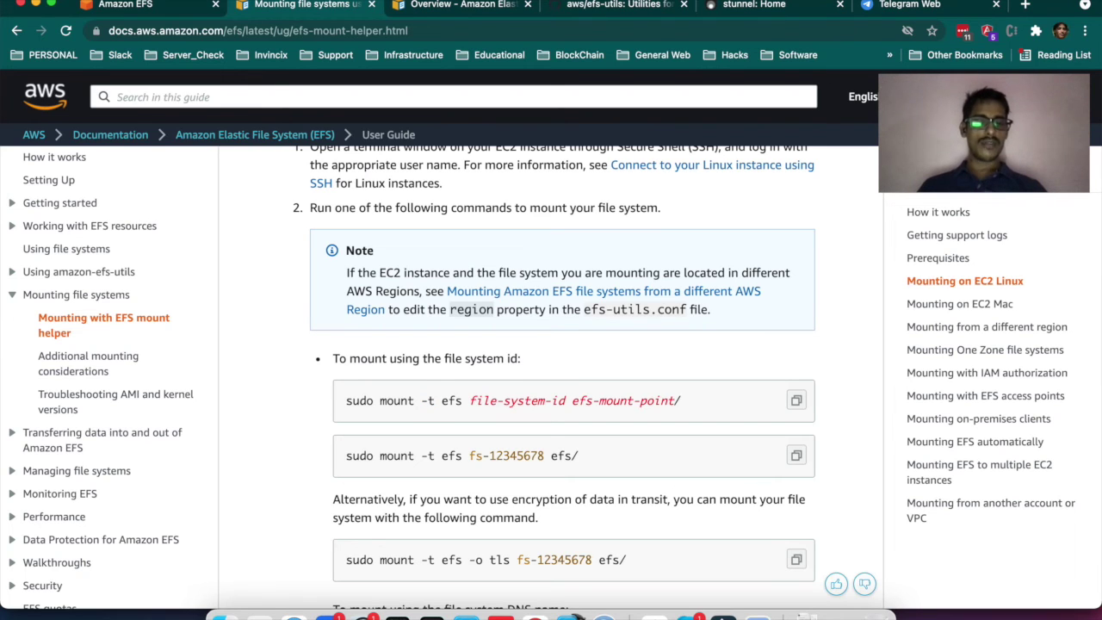
left_click_drag(476, 400, 682, 401)
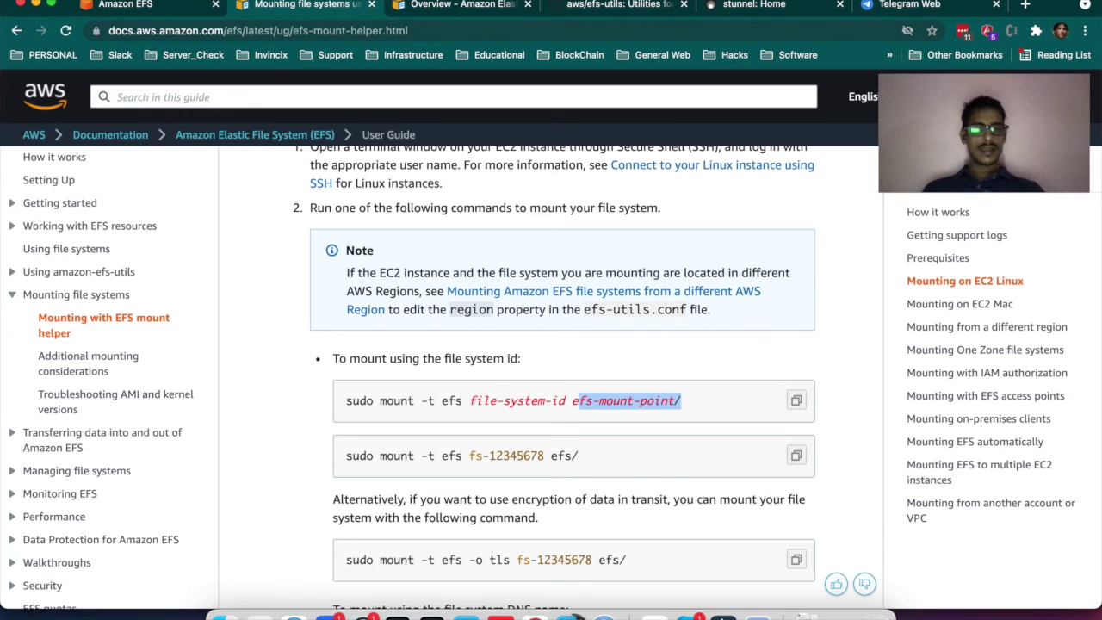
Examine the mount commands with the "-o tls" encryption option and the DNS name variant, checking the stunnel home page in between.
scroll(560, 362, "down", 2)
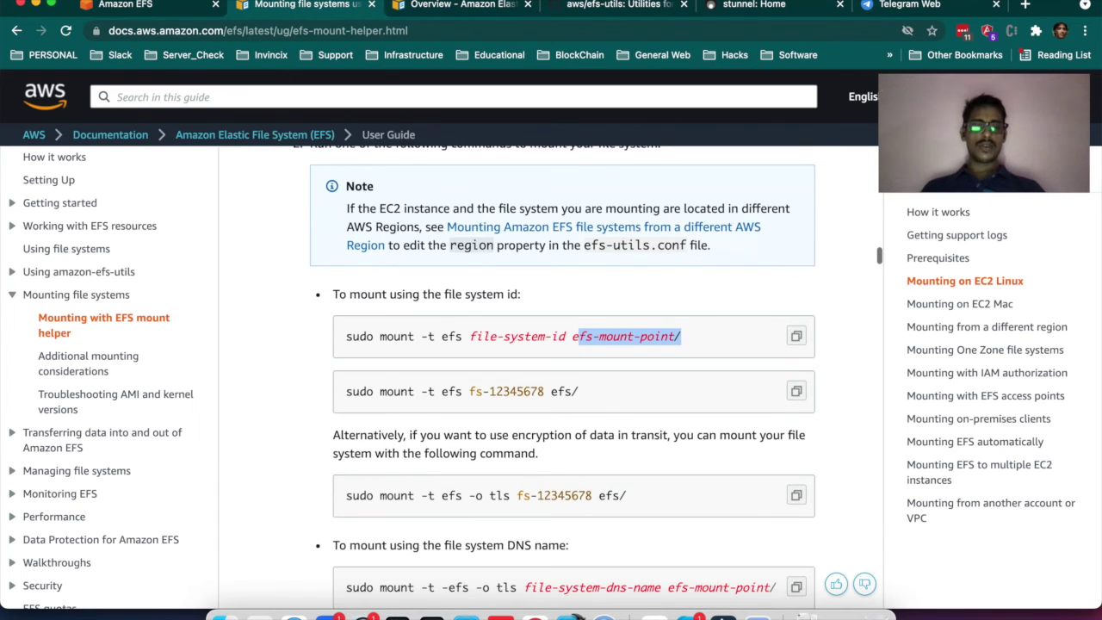
scroll(564, 378, "down", 5)
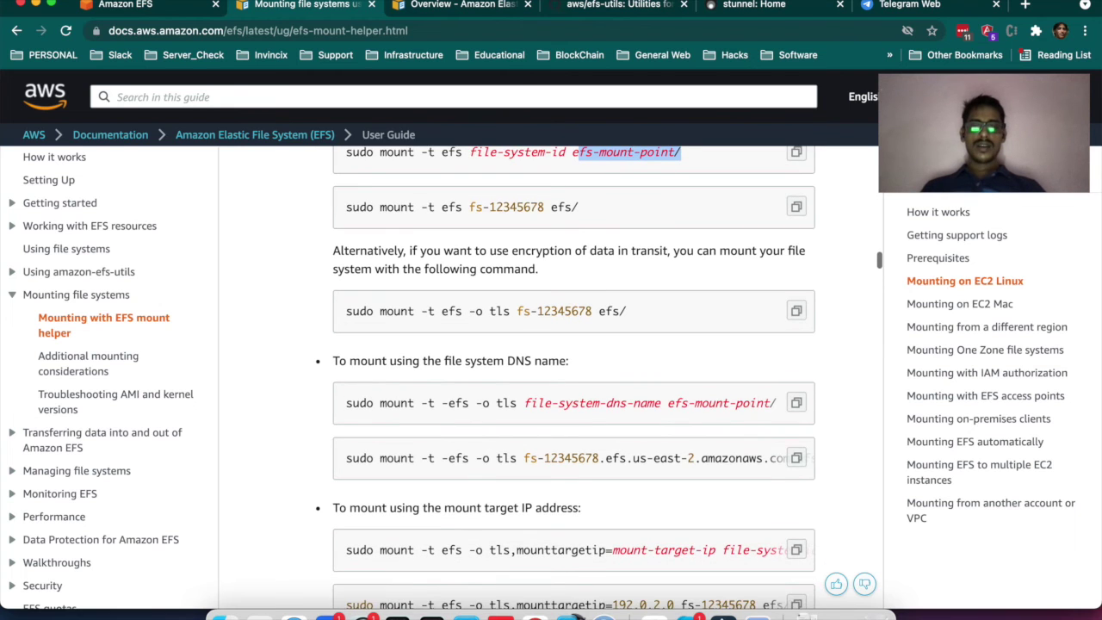
scroll(565, 378, "up", 1)
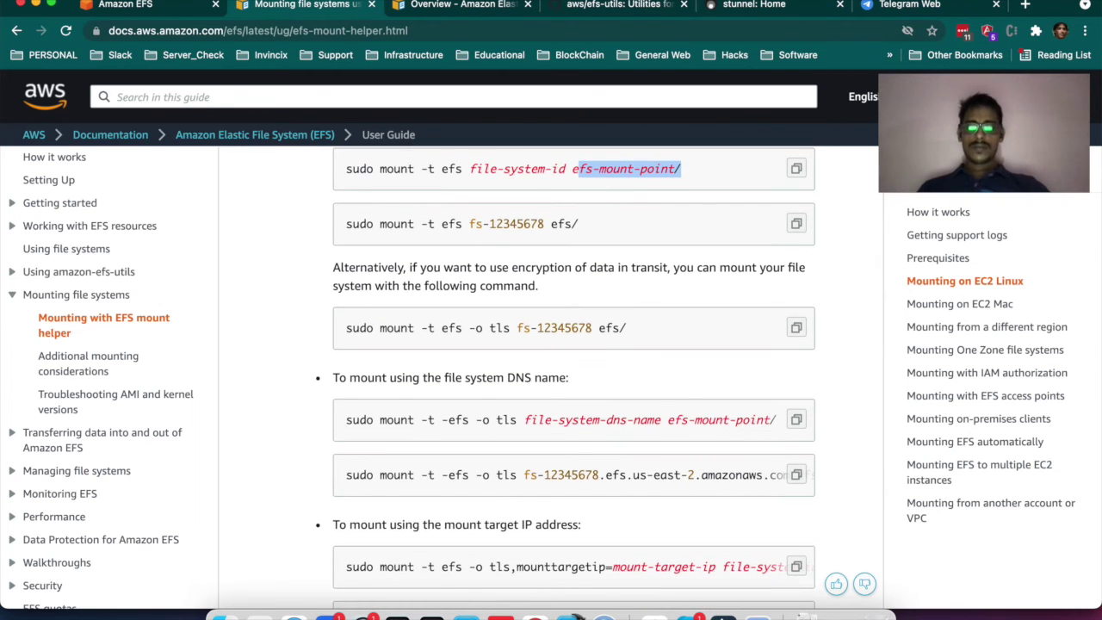
key("super+5")
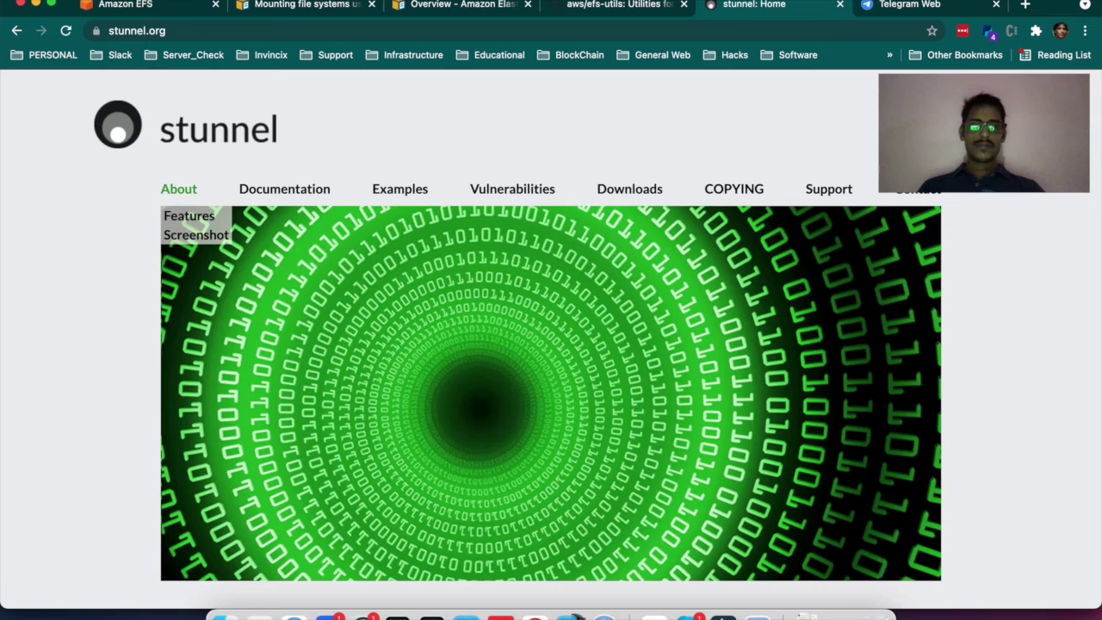
key("super+2")
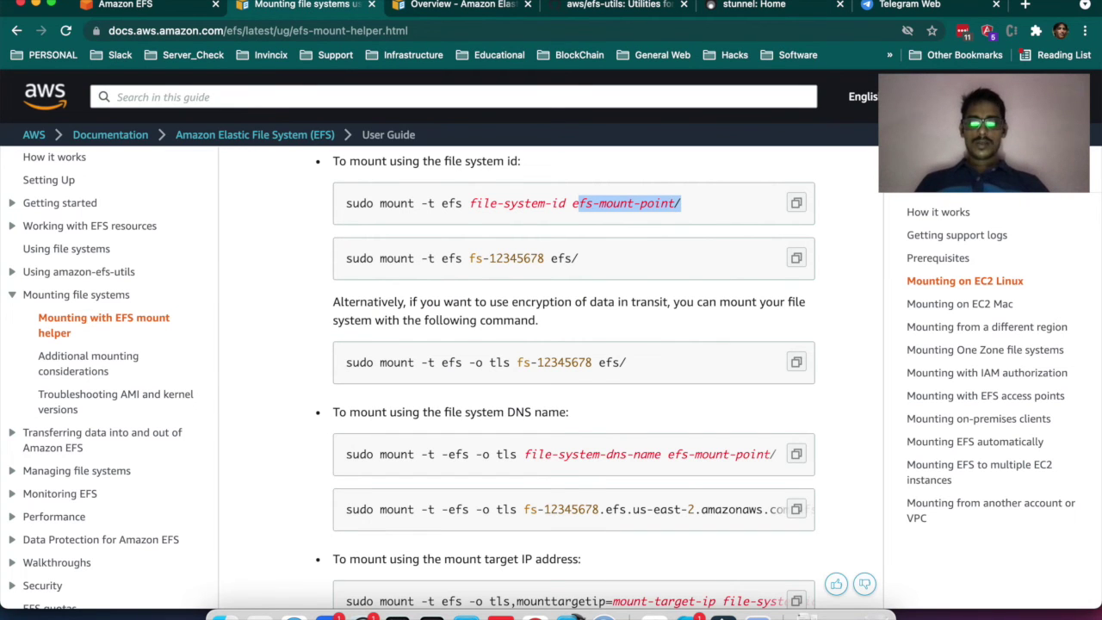
left_click_drag(469, 362, 510, 363)
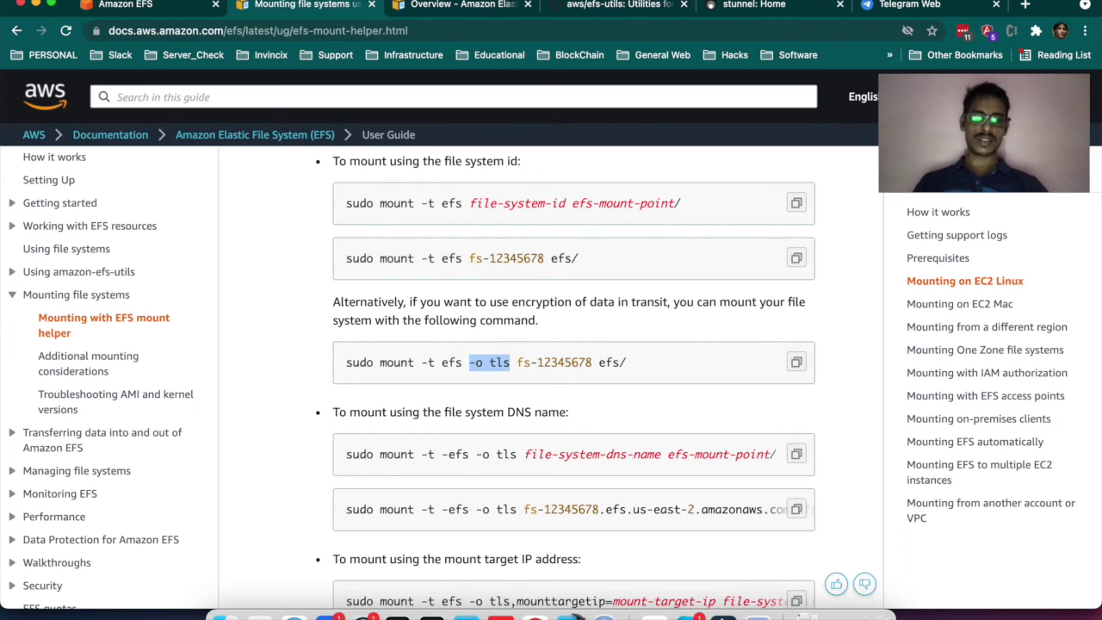
left_click_drag(421, 455, 434, 455)
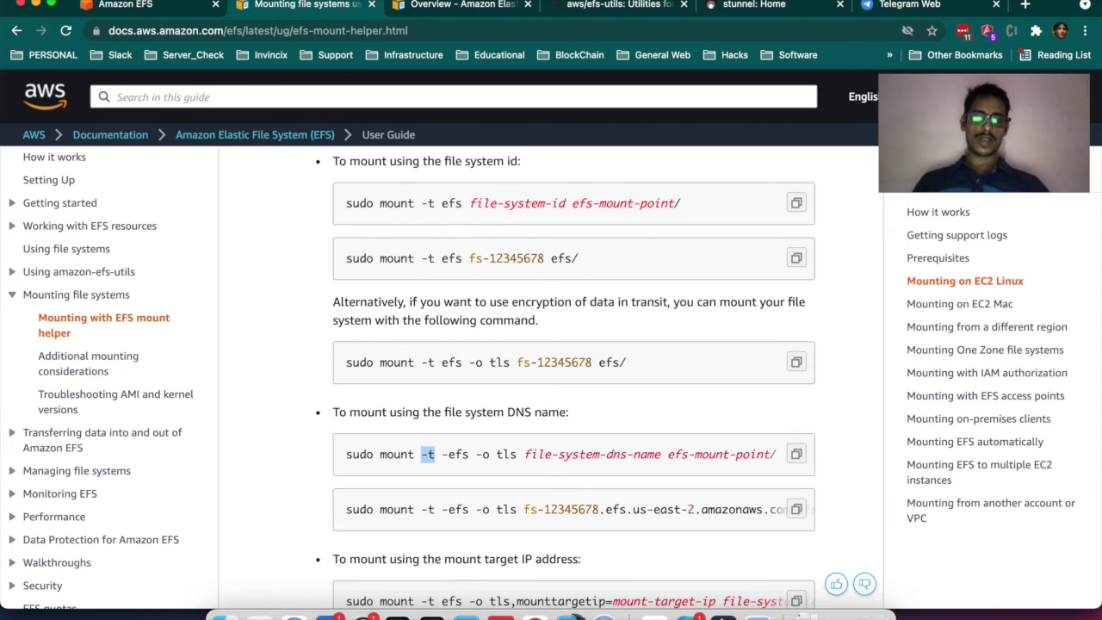
double_click(451, 362)
left_click_drag(470, 362, 509, 362)
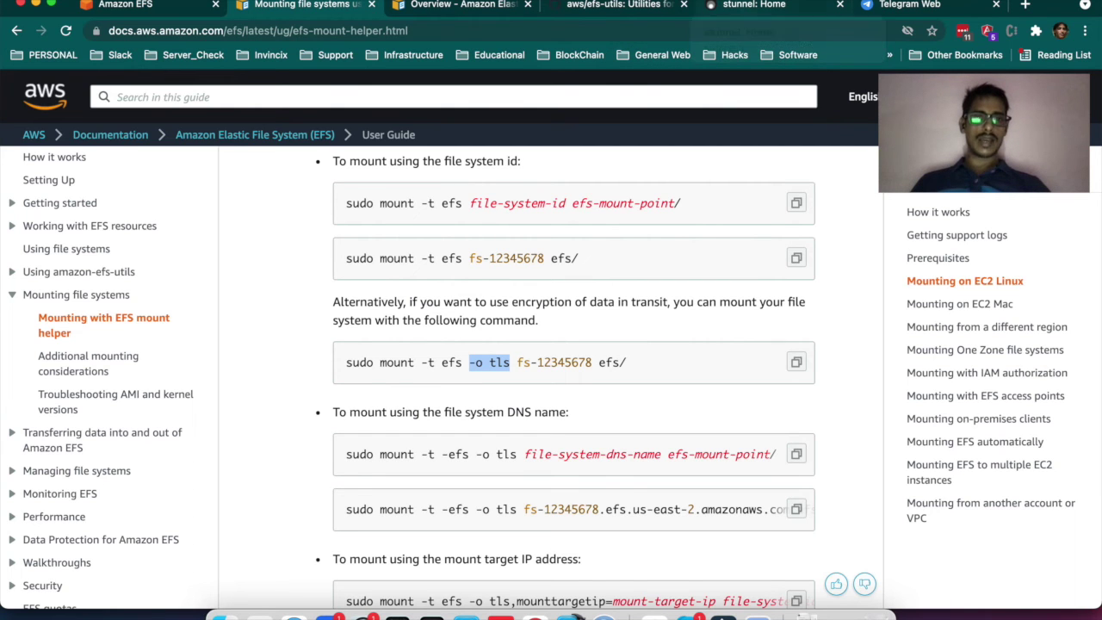
Switch to the stunnel home page and read its description of adding TLS encryption to existing clients and servers.
left_click(756, 5)
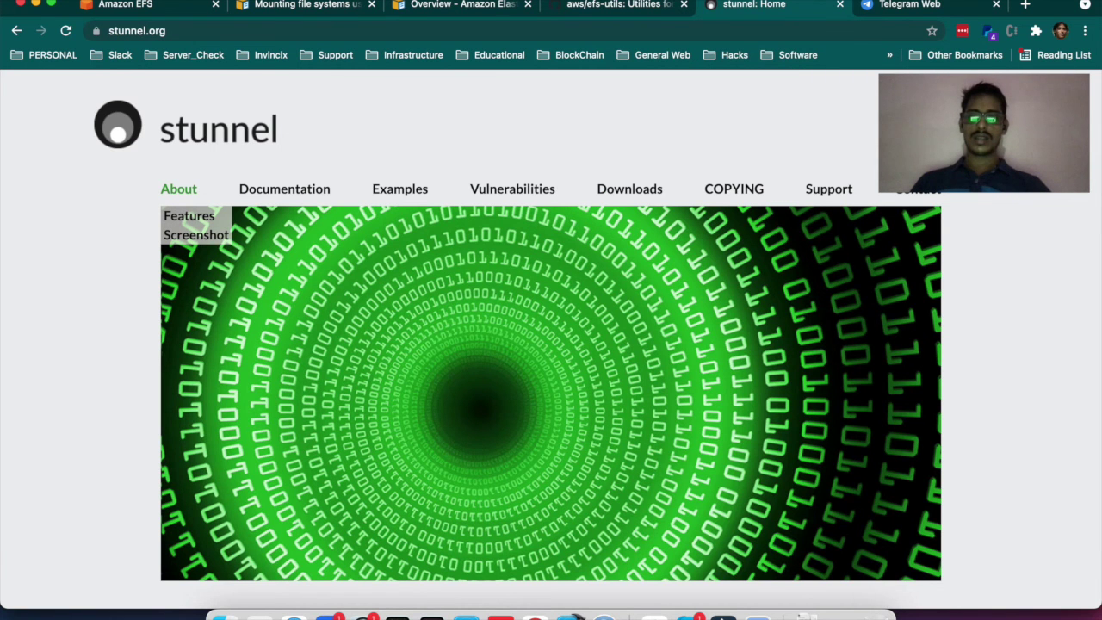
scroll(551, 345, "down", 7)
scroll(552, 345, "up", 3)
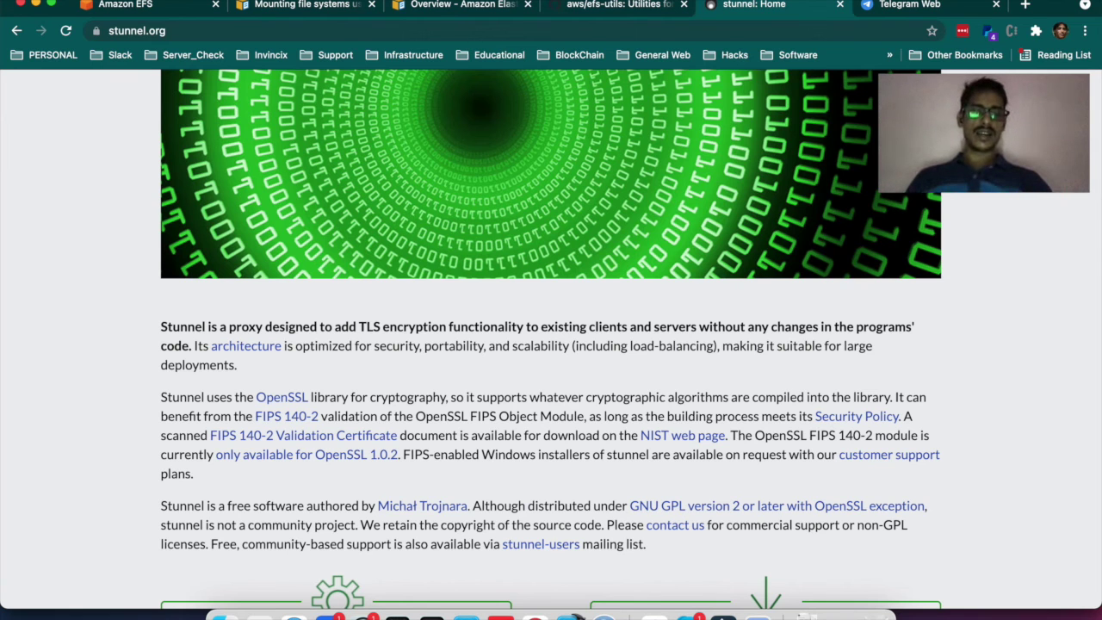
scroll(551, 345, "up", 5)
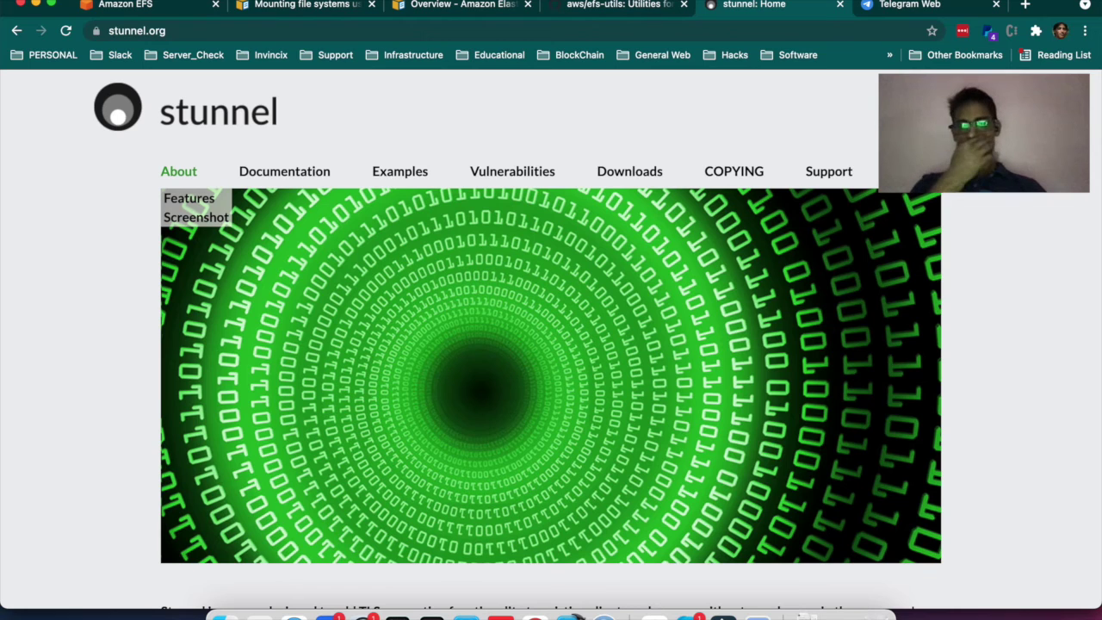
Open the stunnel downloads page and review the files listed under Latest Version and Beta Versions.
left_click(630, 172)
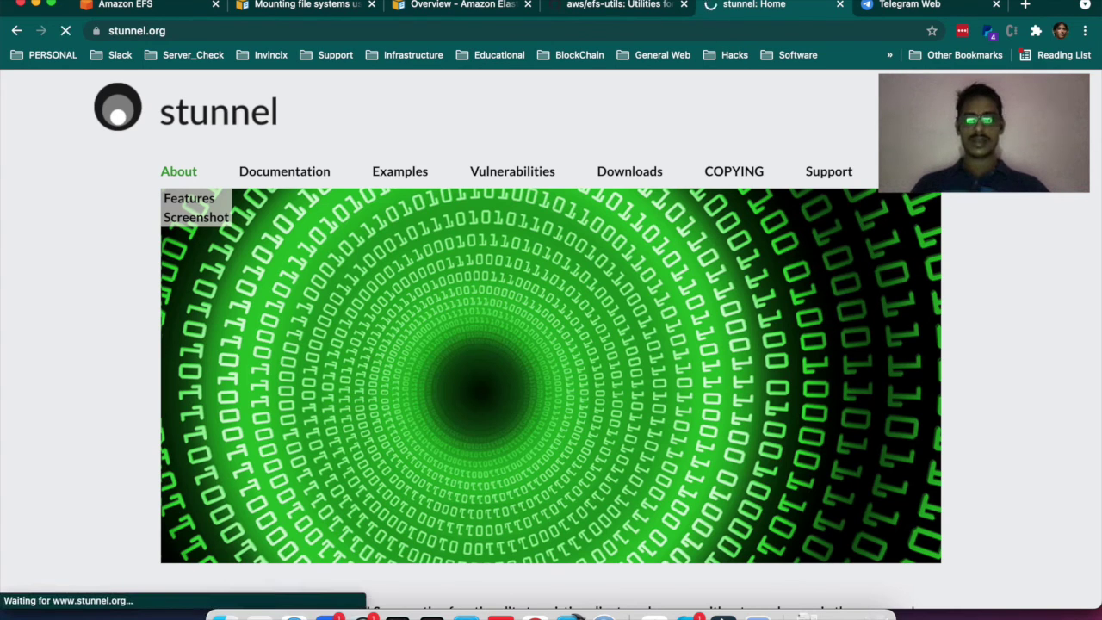
scroll(552, 344, "down", 5)
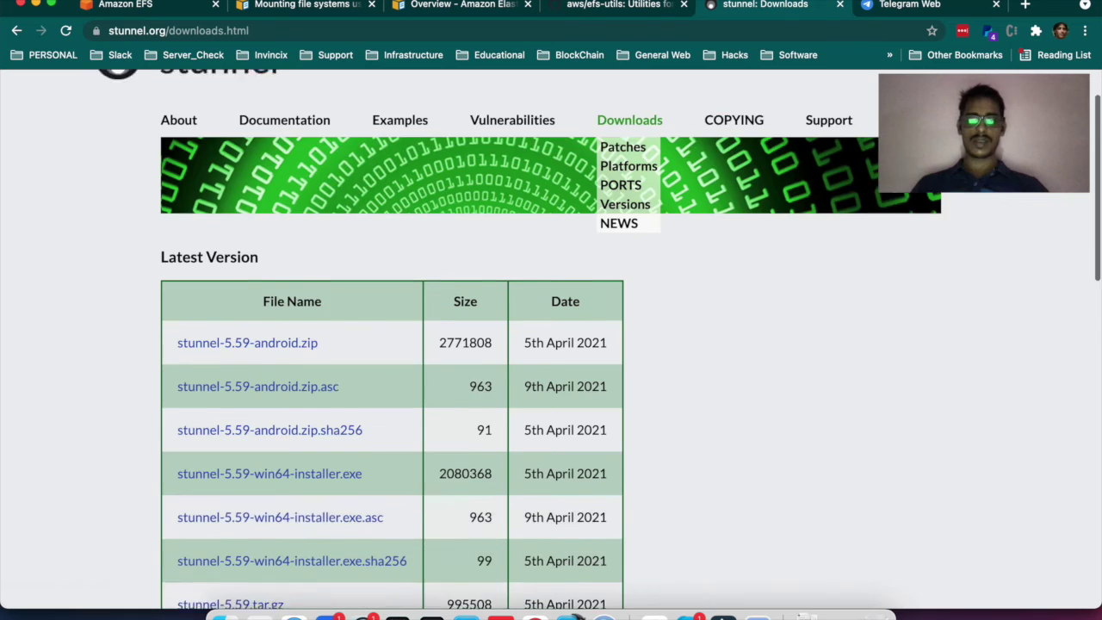
scroll(552, 345, "down", 1)
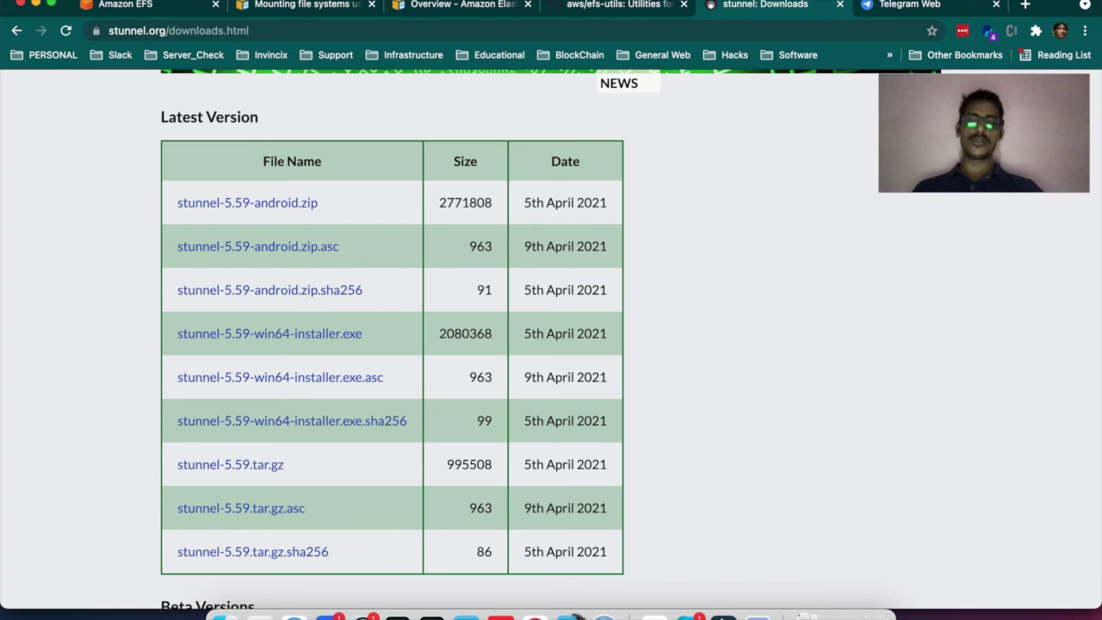
scroll(551, 344, "down", 7)
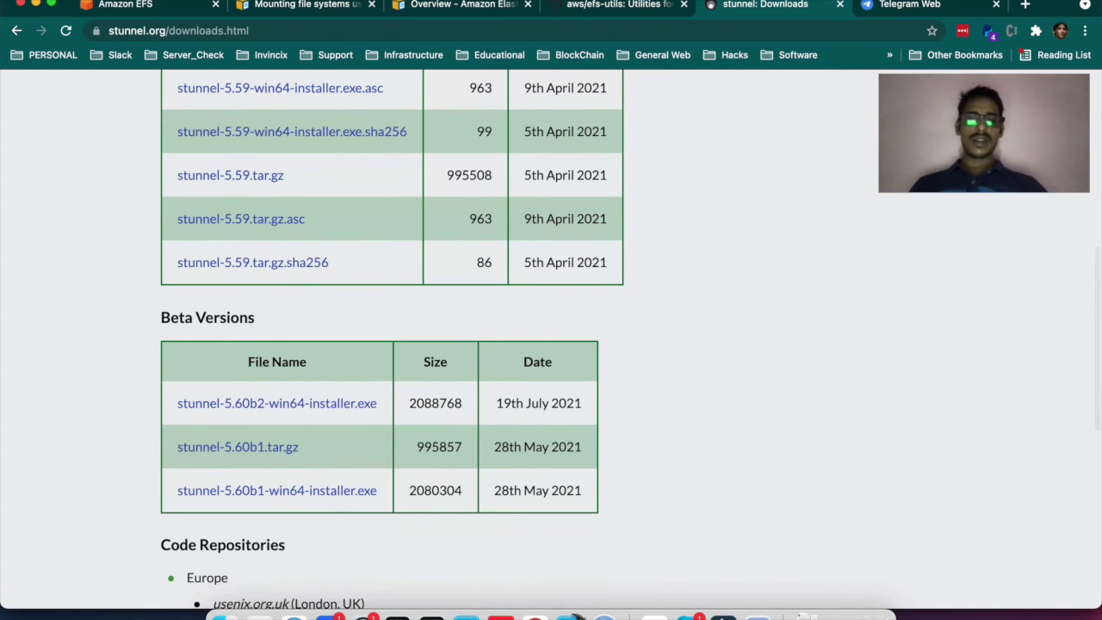
scroll(551, 344, "up", 7)
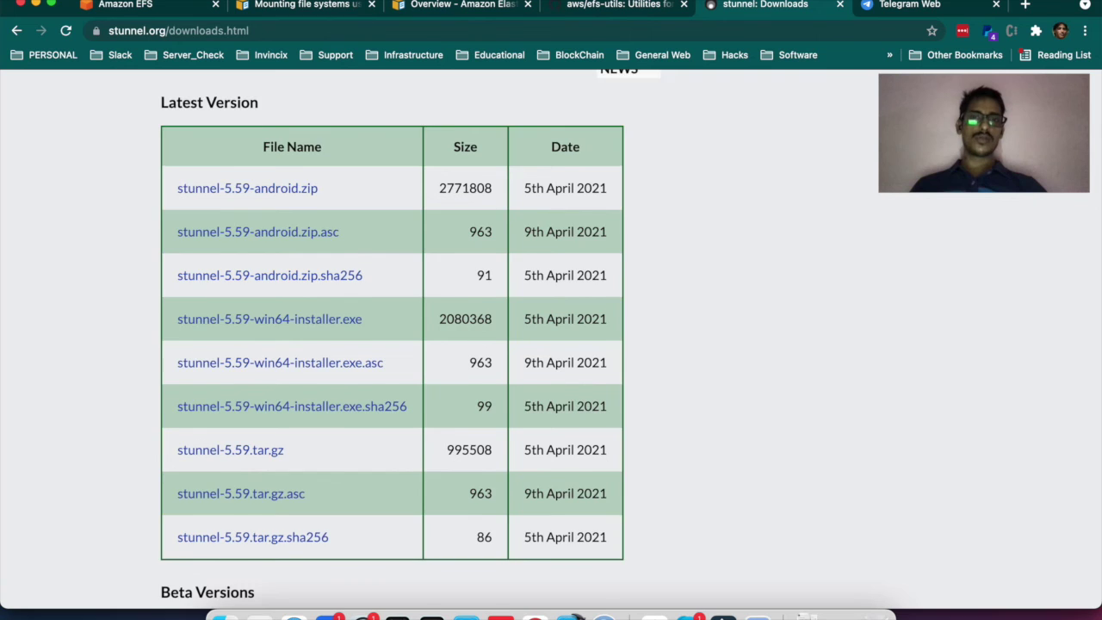
scroll(328, 268, "down", 2)
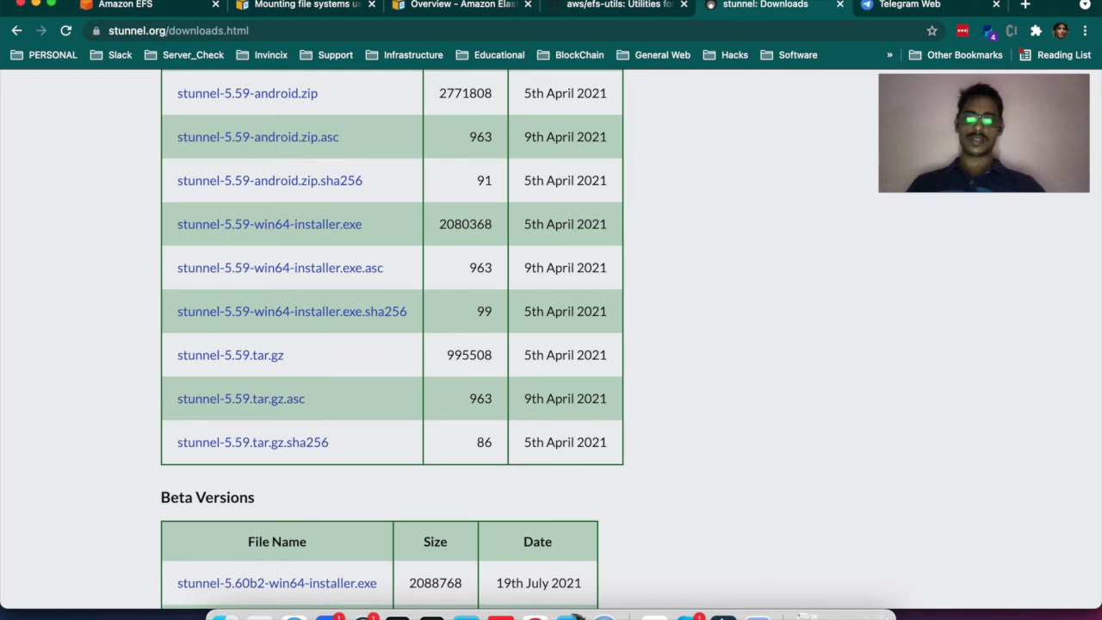
scroll(551, 344, "down", 2)
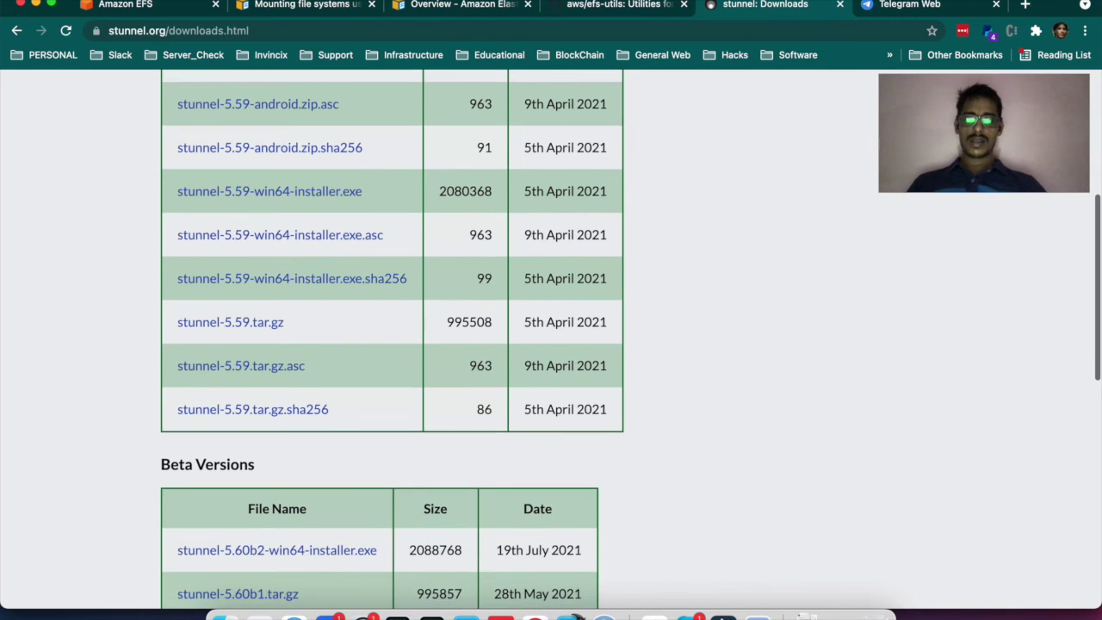
scroll(211, 346, "up", 1)
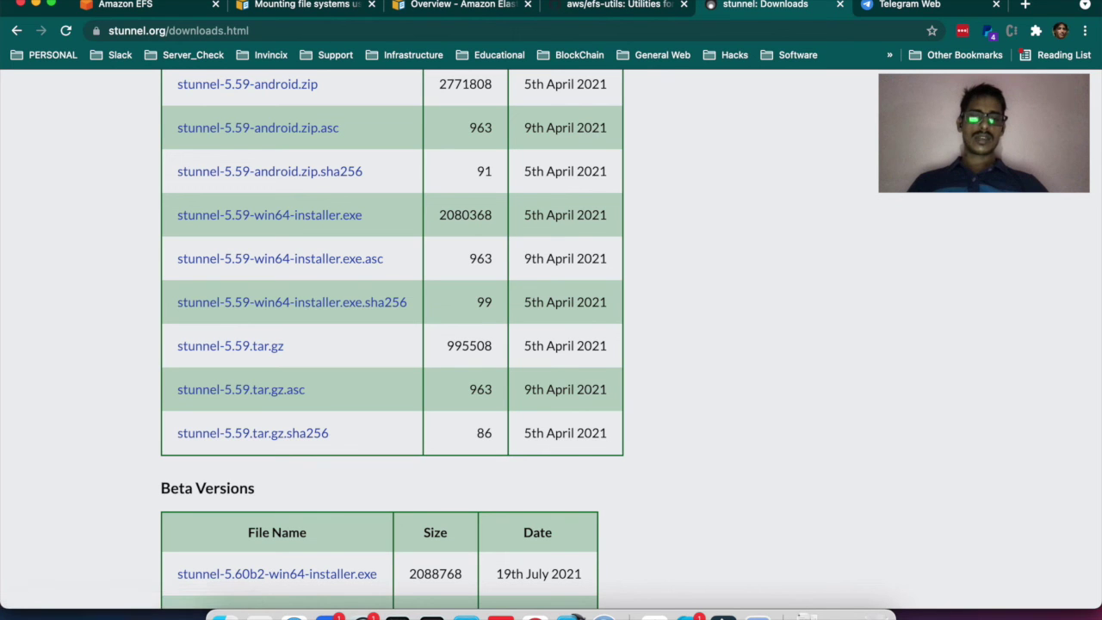
key("ctrl+shift+Tab")
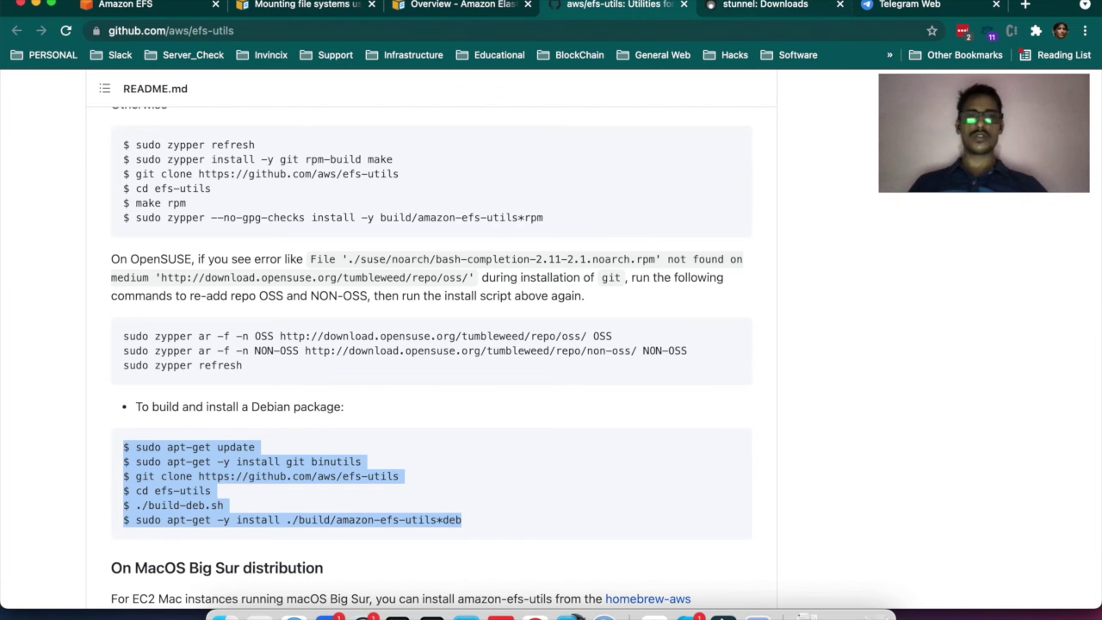
key("ctrl+Tab")
scroll(551, 344, "up", 5)
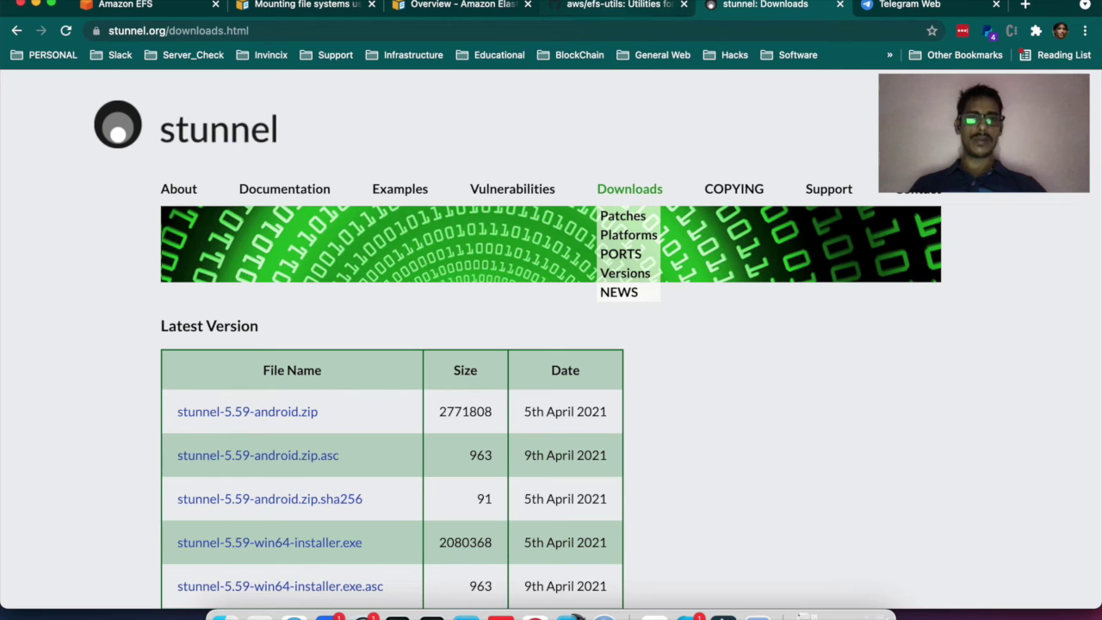
Return to the aws/efs-utils README and review the mount.efs usage commands for default, mount target, network namespace and availability zone mounts.
left_click(613, 5)
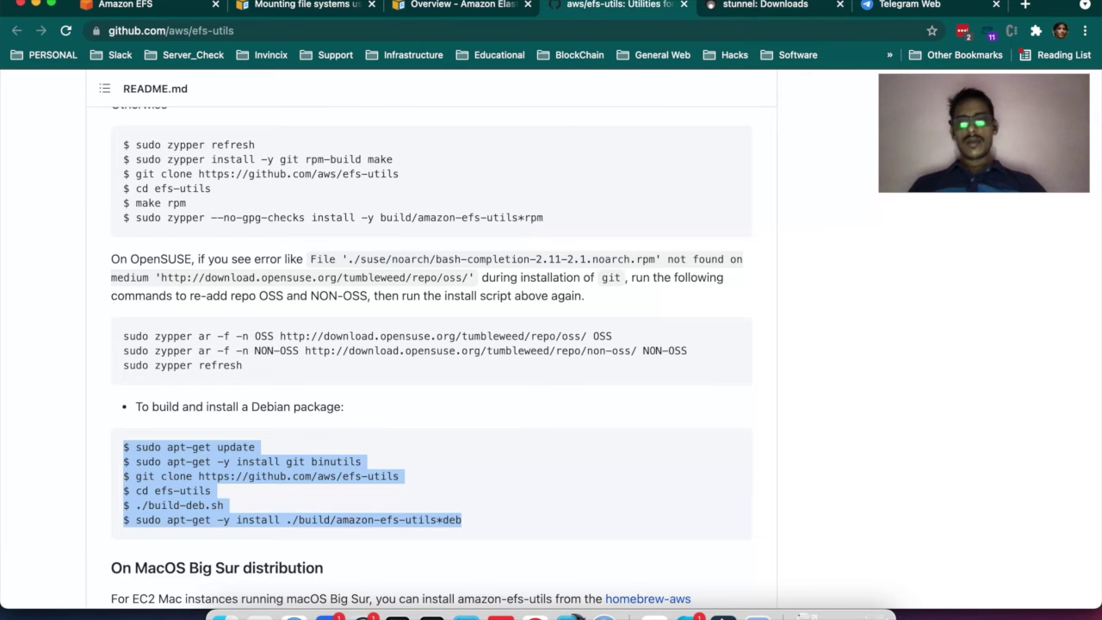
scroll(431, 345, "down", 20)
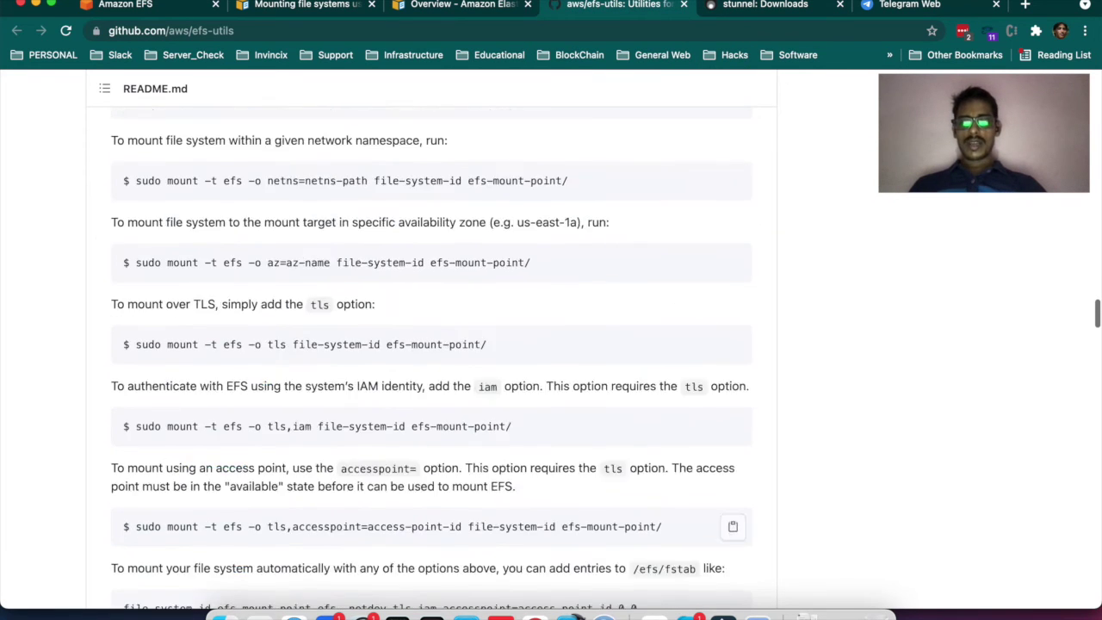
scroll(431, 345, "up", 4)
scroll(430, 345, "down", 1)
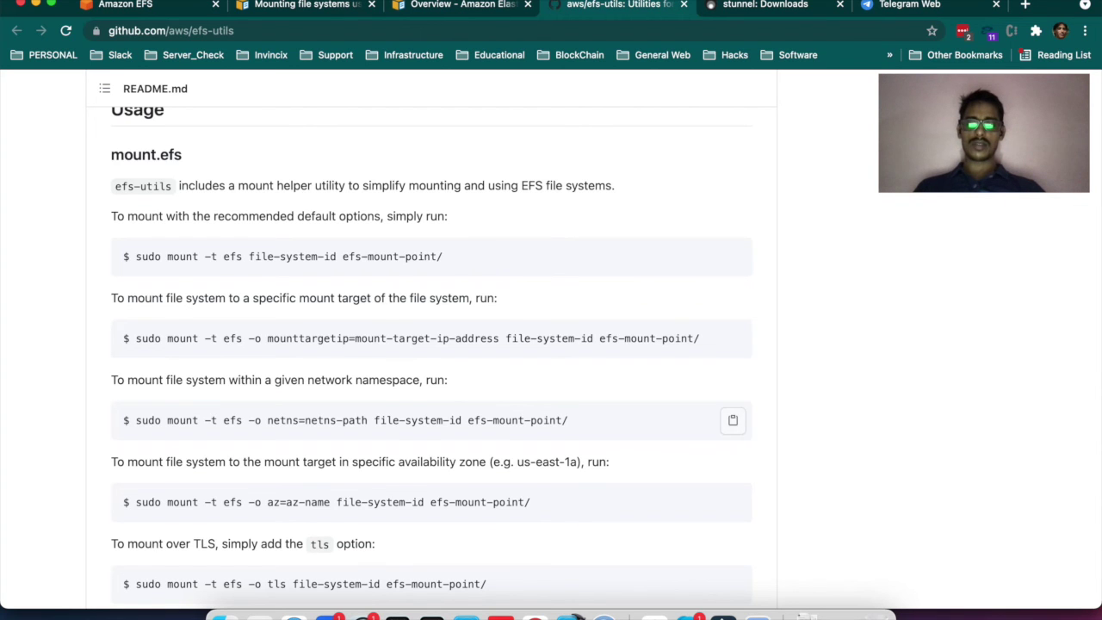
scroll(732, 422, "down", 5)
scroll(733, 444, "down", 1)
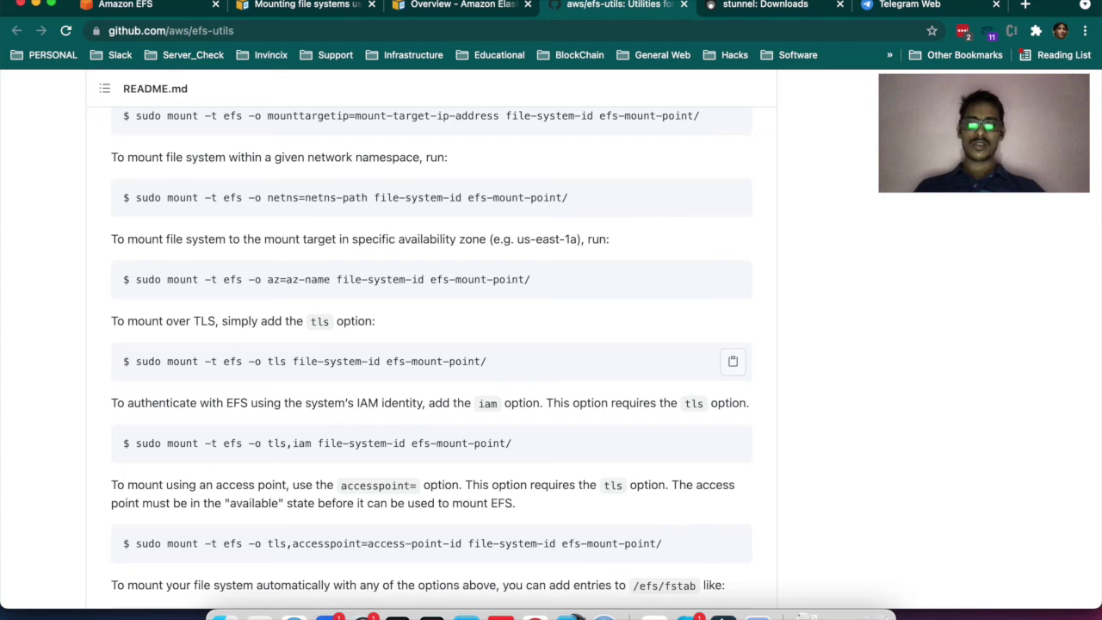
Examine the "-o tls" option and the "iam" option in the README's mount commands, dismissing the mail notification.
left_click_drag(249, 362, 286, 362)
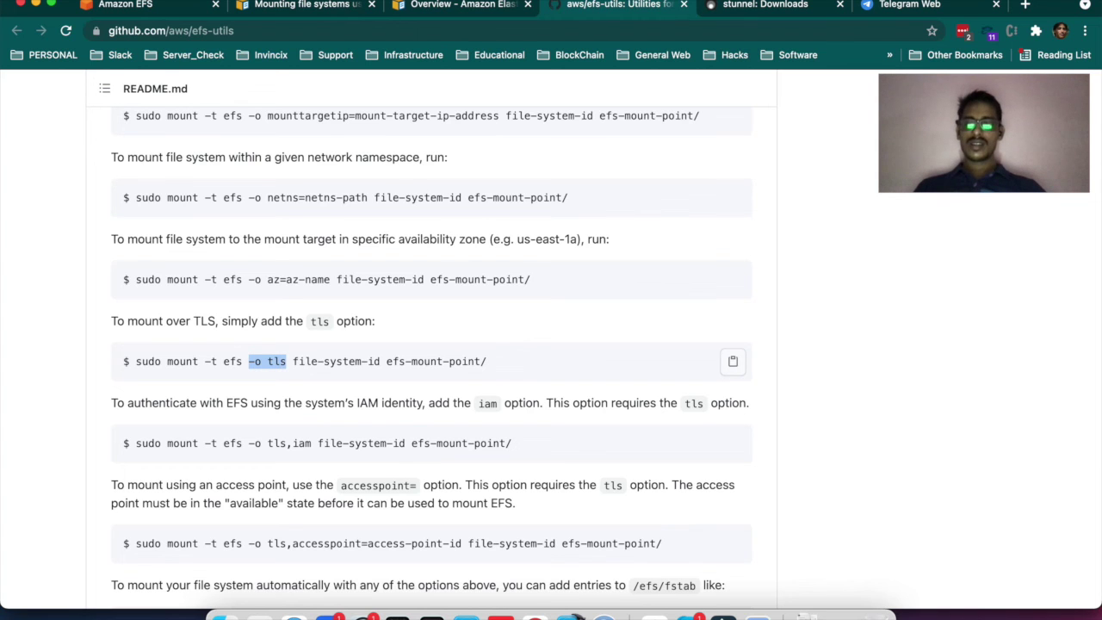
scroll(286, 362, "down", 1)
scroll(431, 345, "down", 2)
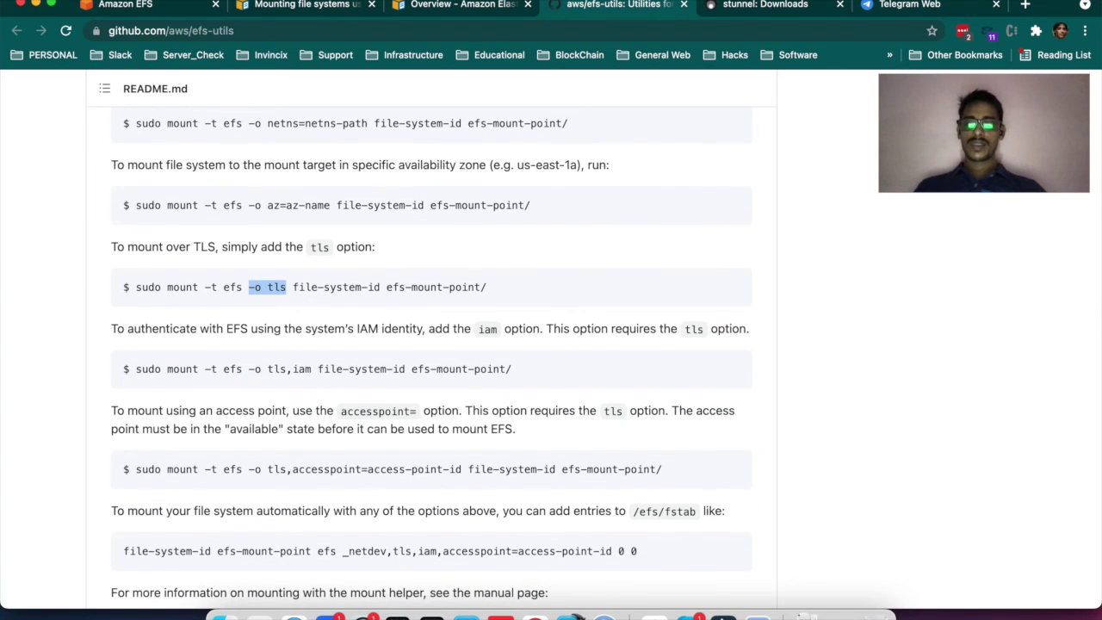
scroll(430, 345, "down", 1)
double_click(302, 341)
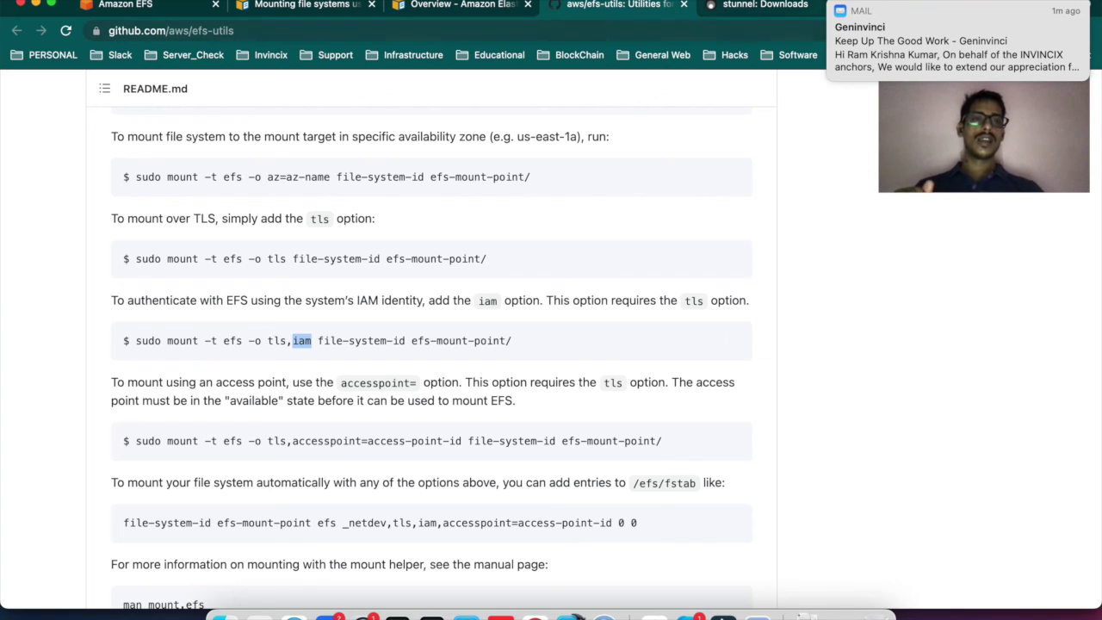
left_click(829, 2)
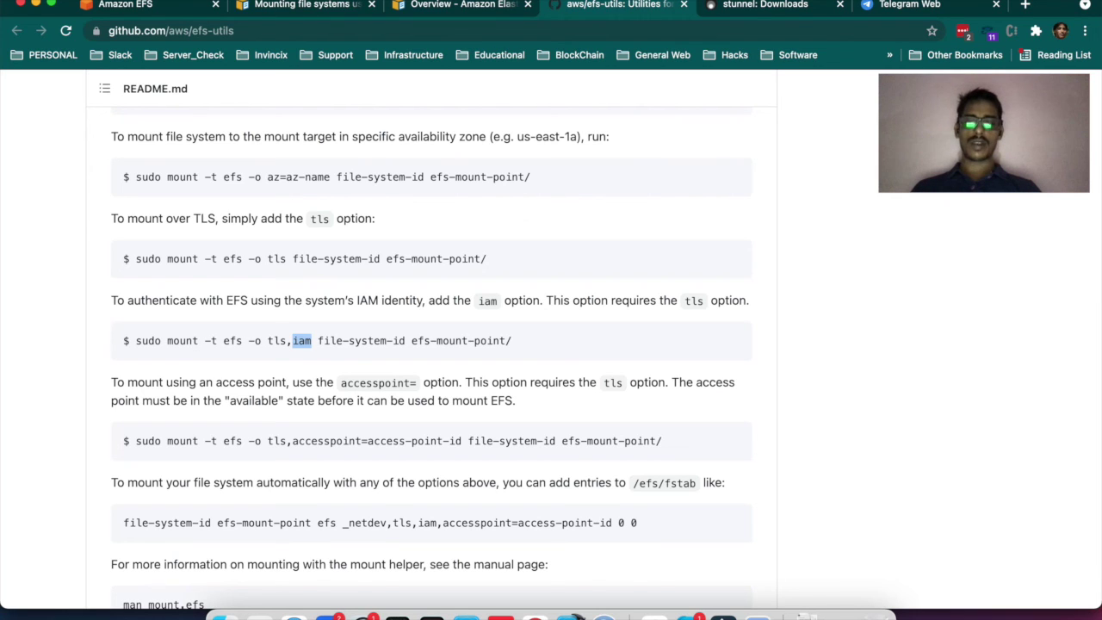
Examine the README's fstab entry for automatic mounting, covering the mount point, efs type, _netdev, tls, iam, accesspoint and "0 0" fields.
scroll(431, 344, "down", 4)
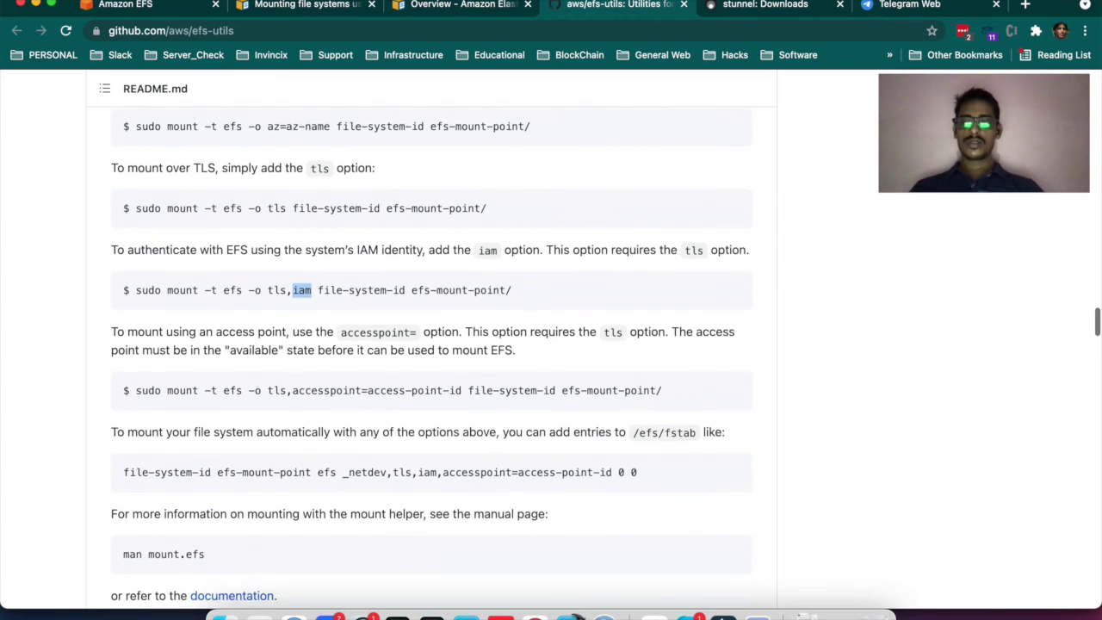
left_click_drag(112, 332, 696, 333)
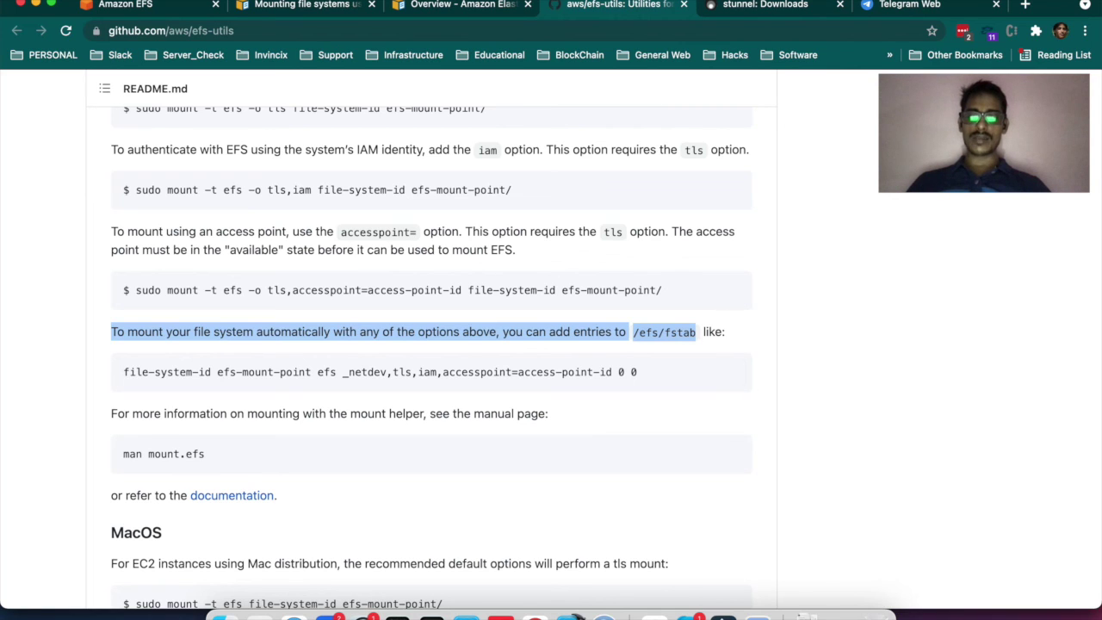
left_click_drag(222, 372, 312, 372)
left_click(312, 373)
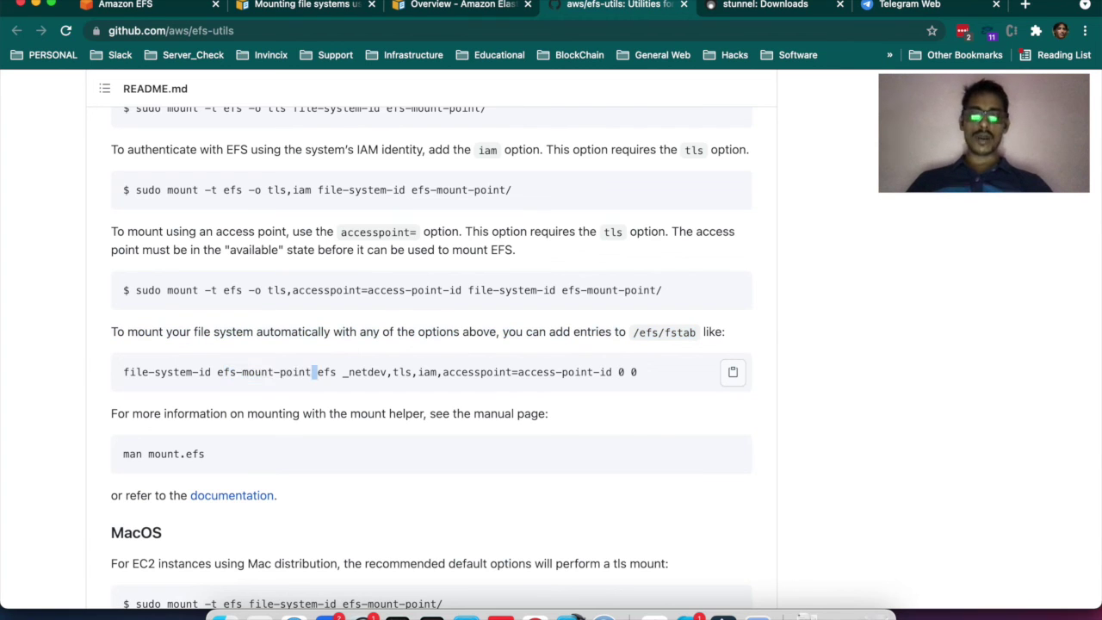
double_click(326, 372)
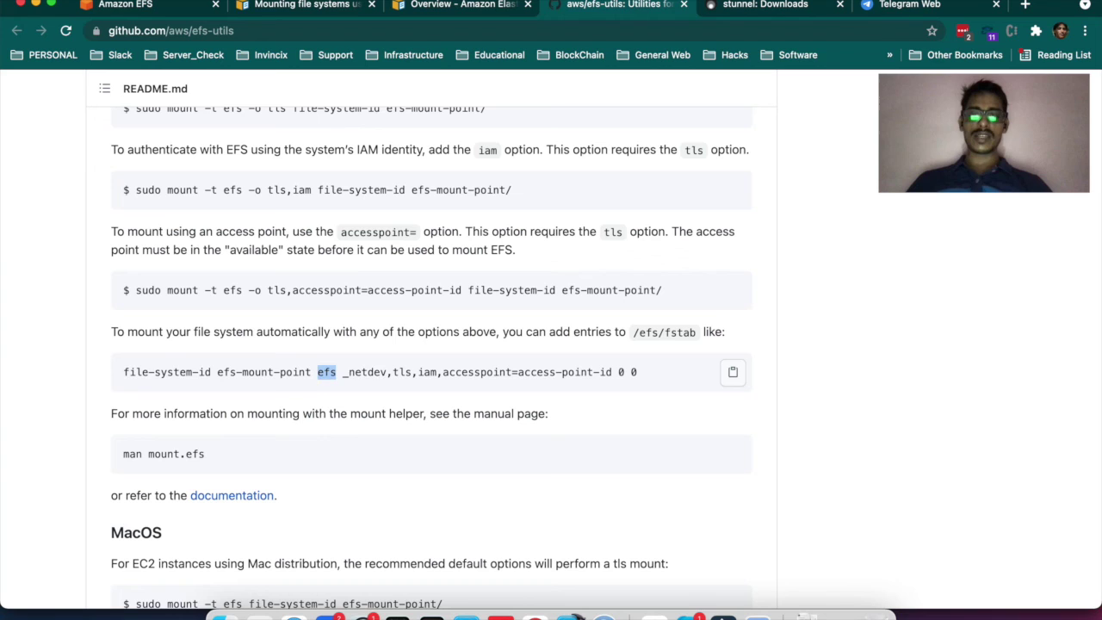
double_click(364, 372)
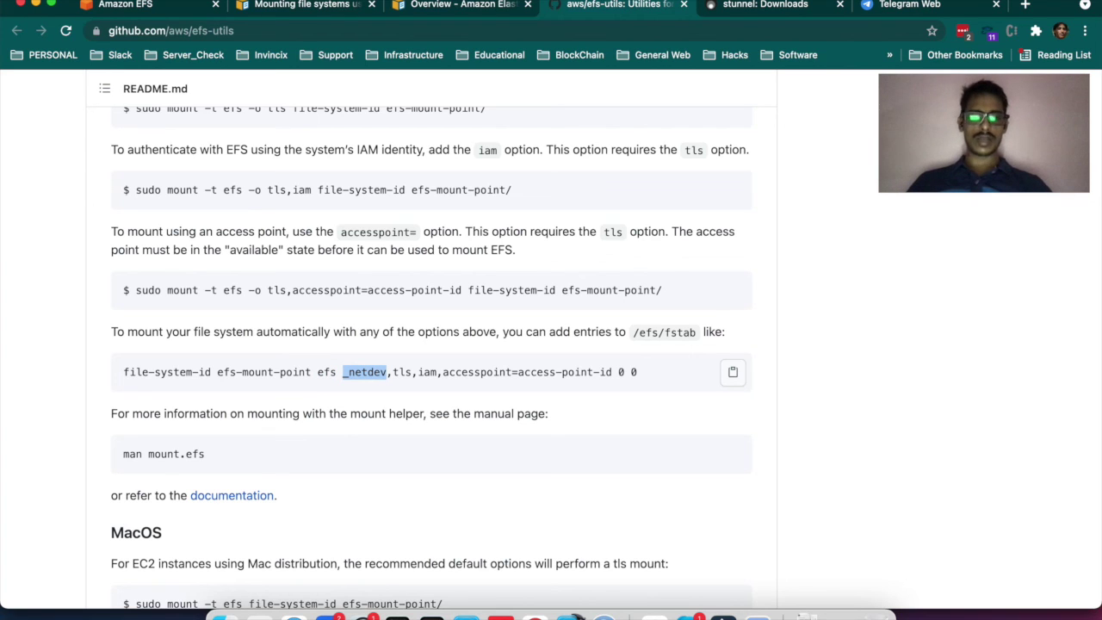
double_click(402, 372)
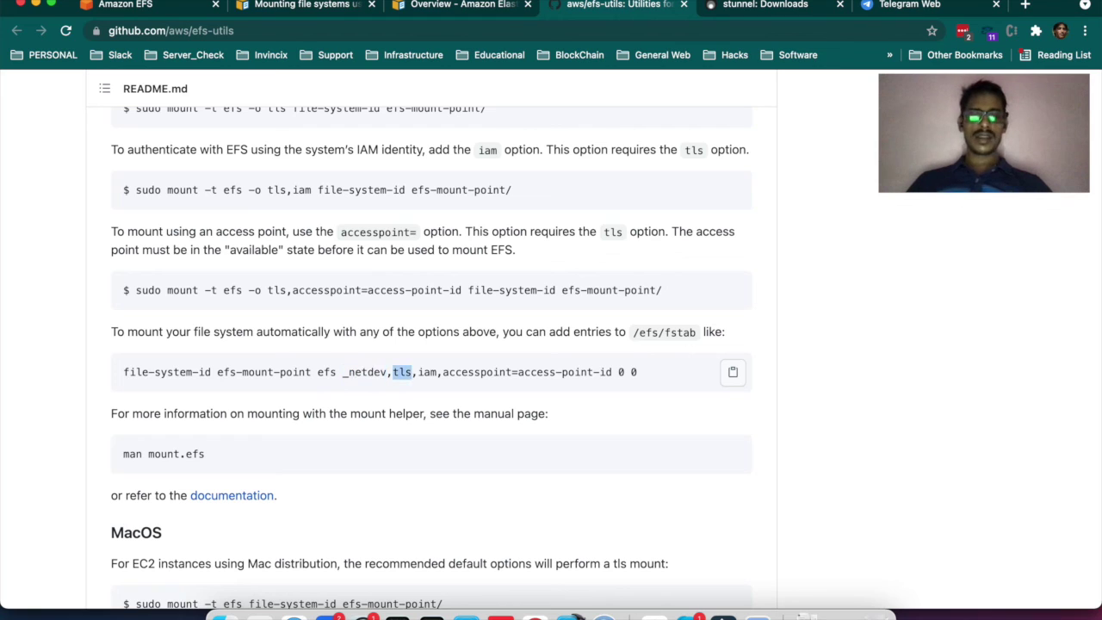
double_click(427, 372)
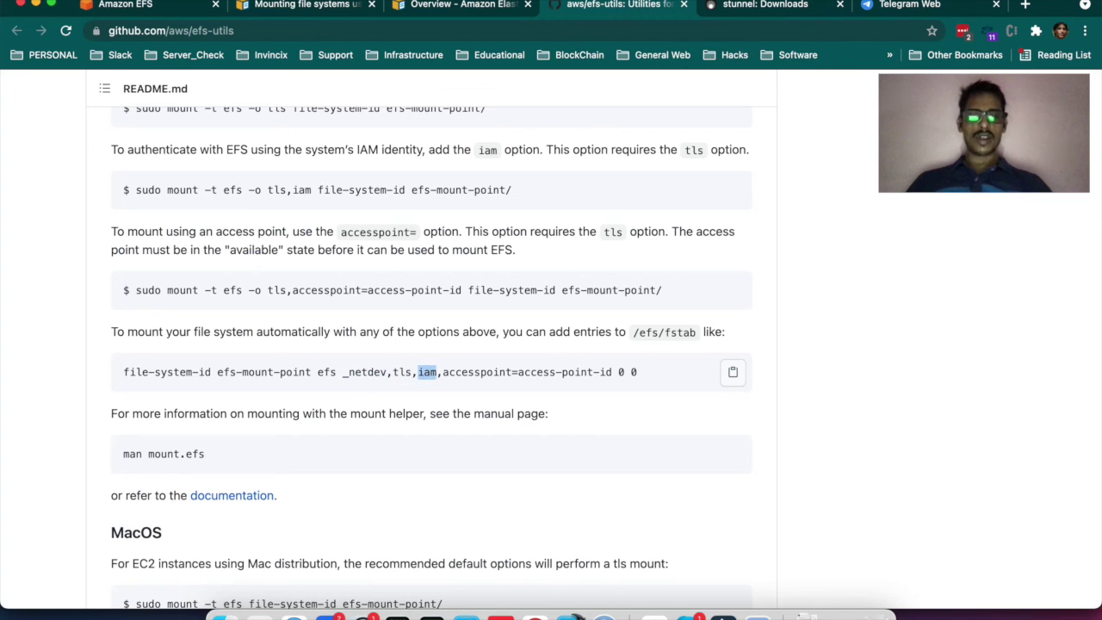
double_click(477, 372)
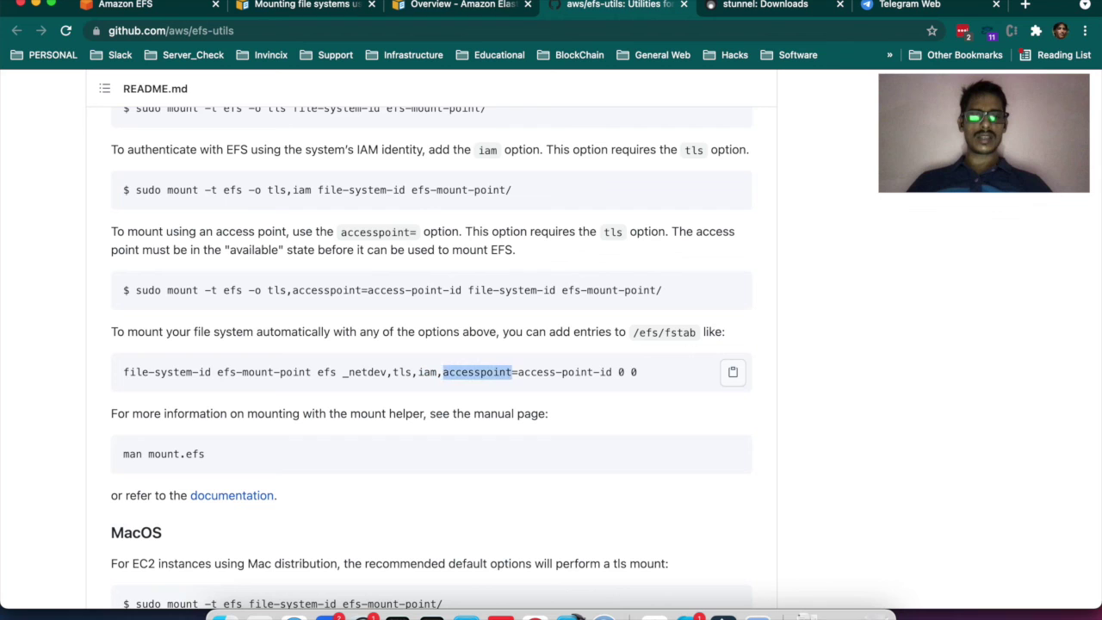
left_click_drag(617, 372, 637, 372)
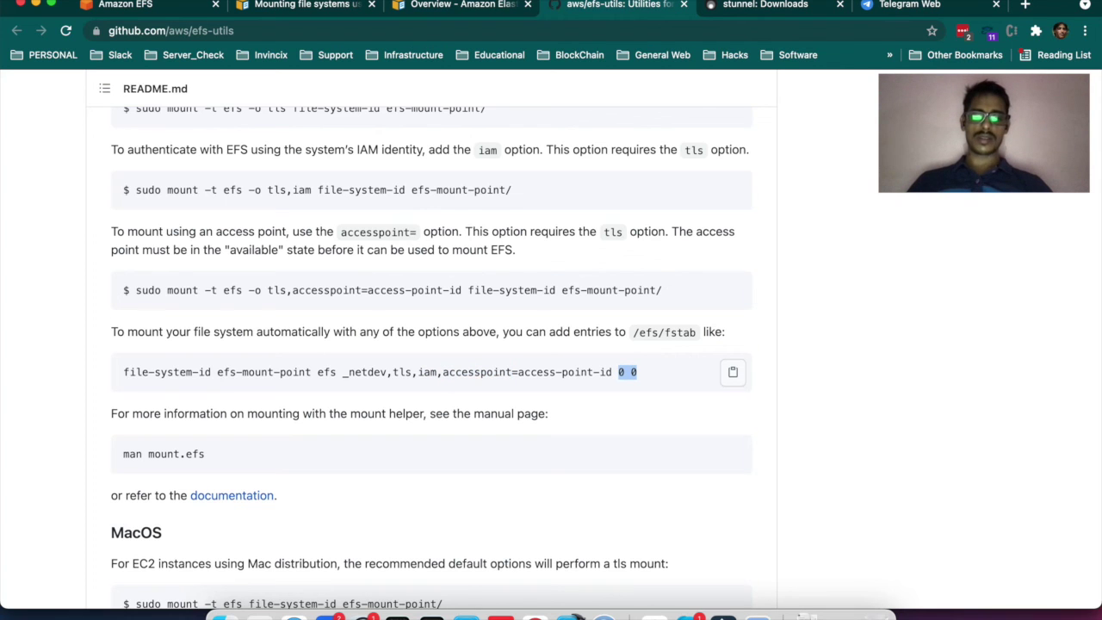
Skim the README's stunnel upgrade, botocore and Linux 5.4+ readahead sections, and return to the amazon-efs-utils Overview page.
scroll(430, 345, "down", 10)
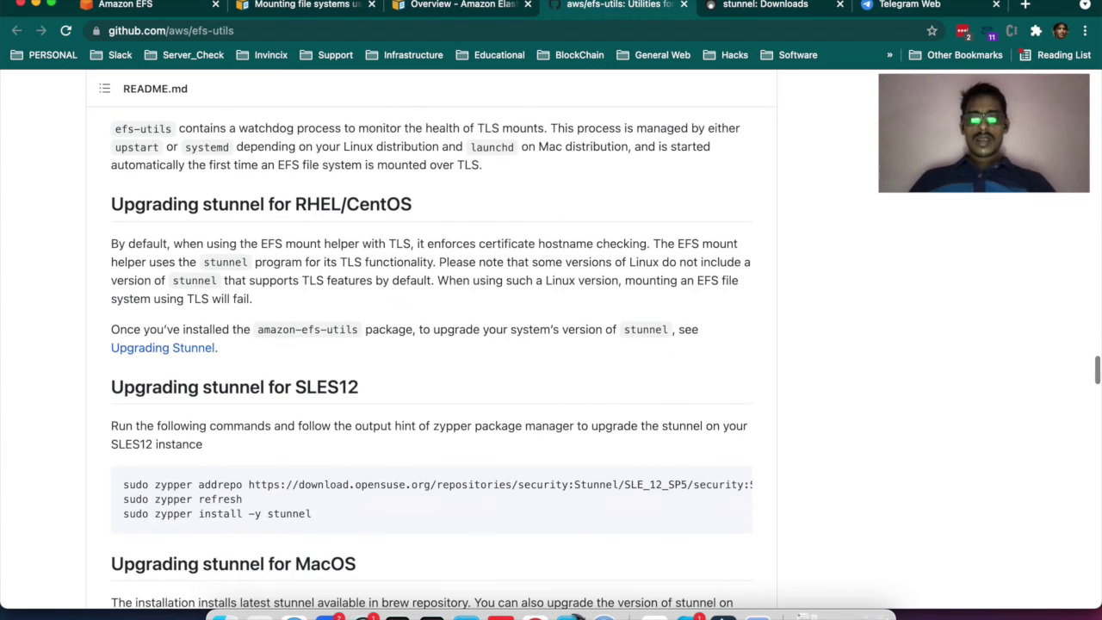
scroll(431, 345, "down", 5)
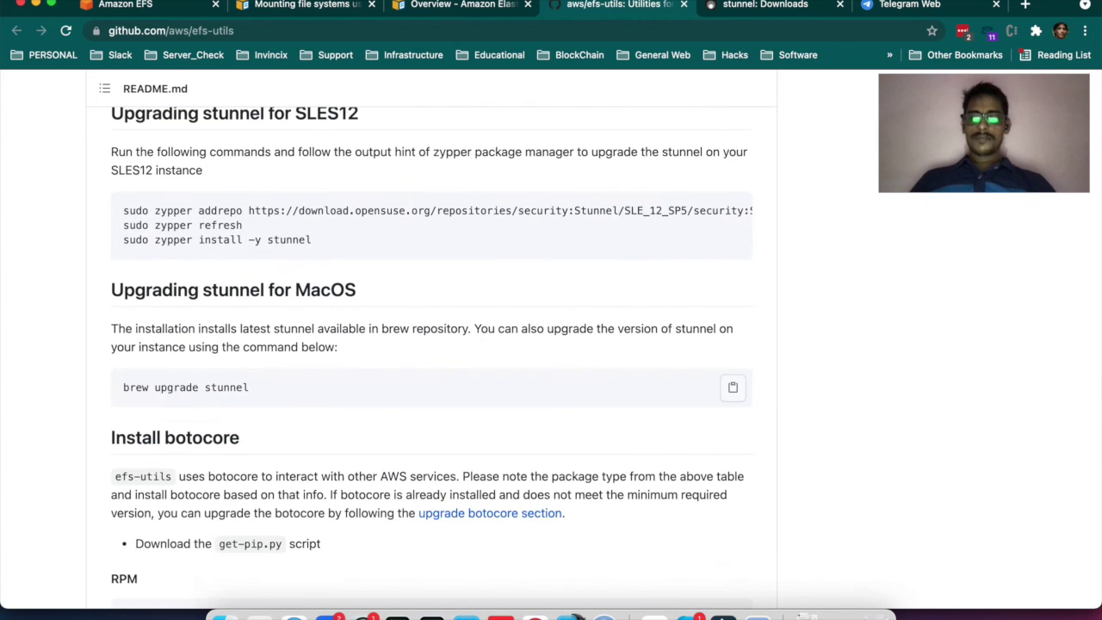
scroll(430, 345, "down", 5)
scroll(430, 344, "down", 10)
scroll(431, 344, "down", 15)
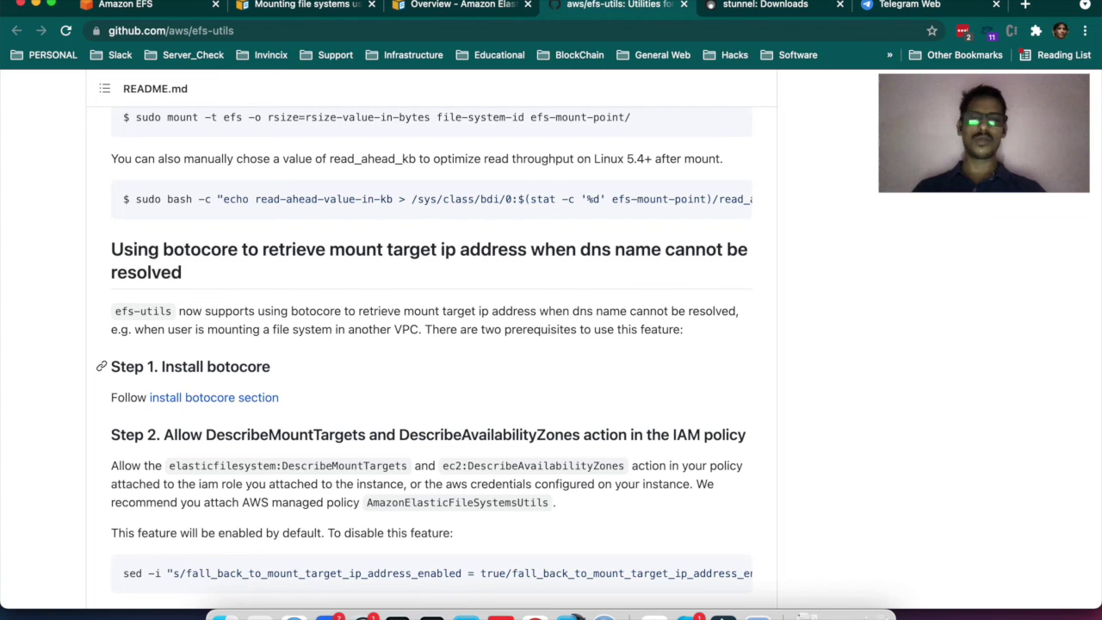
scroll(430, 362, "up", 5)
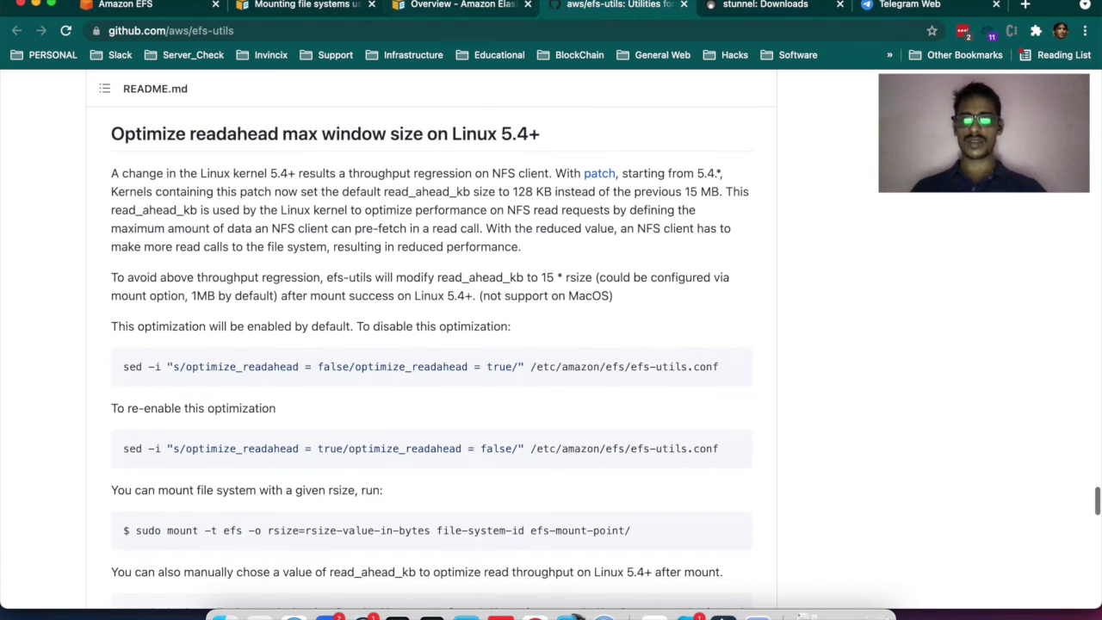
key("ctrl+shift+Tab")
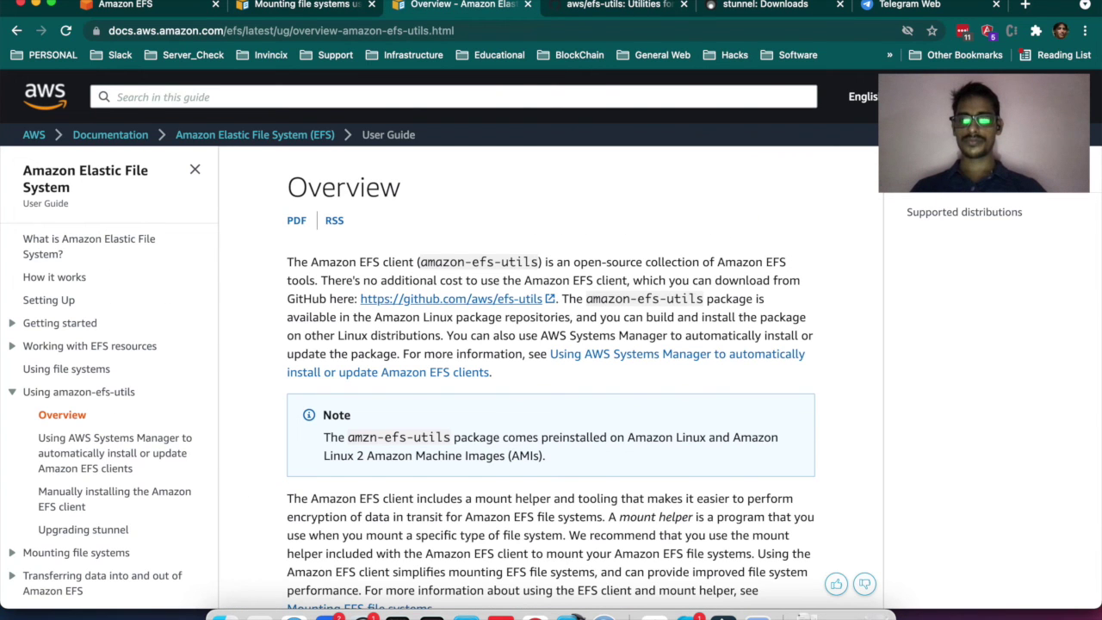
Return to the EFS mount helper guide and examine the mount options used by the Amazon EFS client, particularly noresvport.
key("ctrl+shift+Tab")
scroll(551, 379, "down", 4)
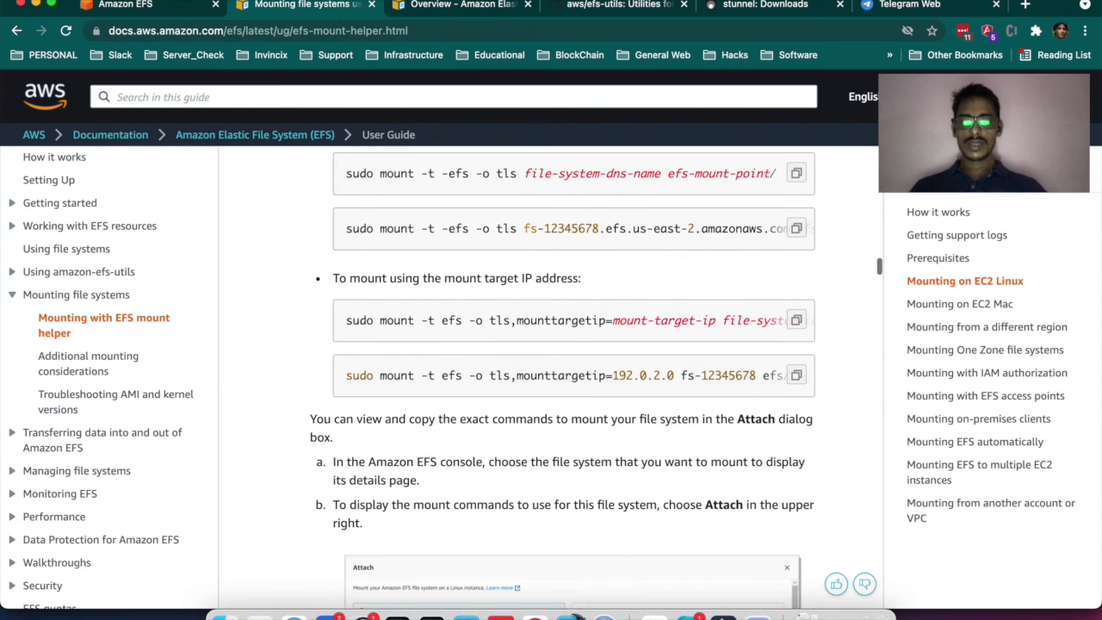
scroll(560, 379, "down", 5)
scroll(551, 379, "down", 10)
scroll(551, 379, "down", 15)
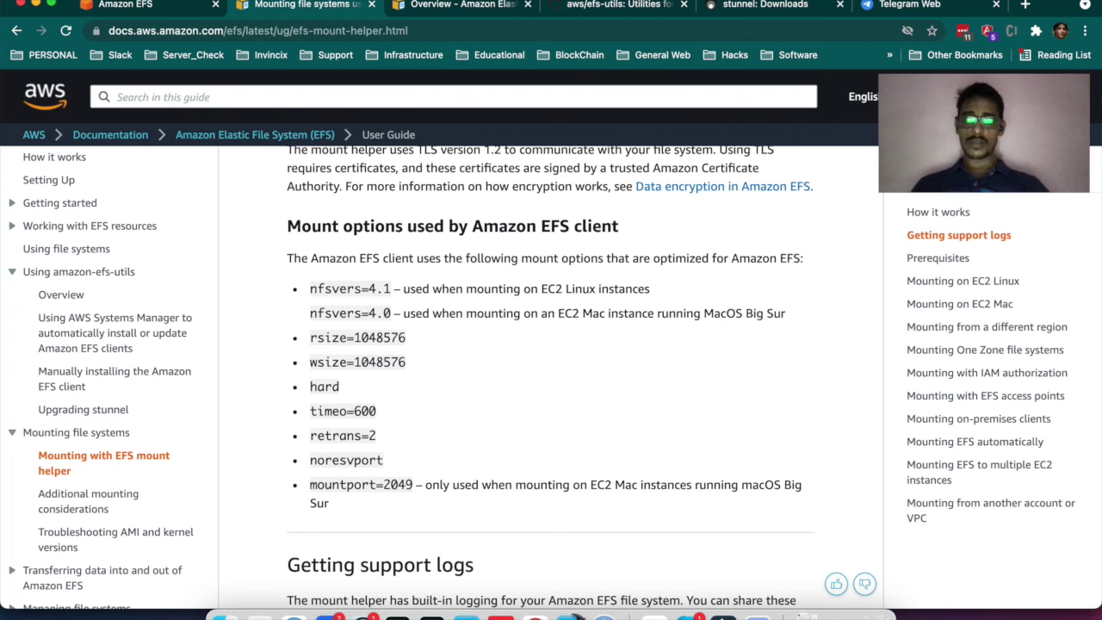
double_click(346, 460)
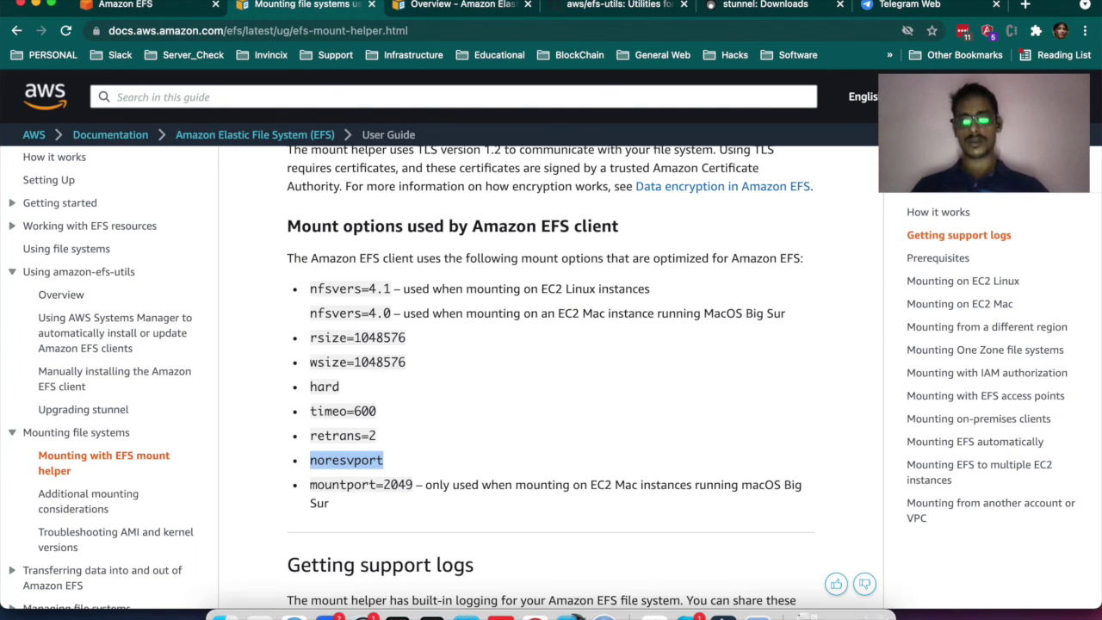
Return to the Ximple-EFS file system in the EFS console and open its monitoring metrics.
key("super+1")
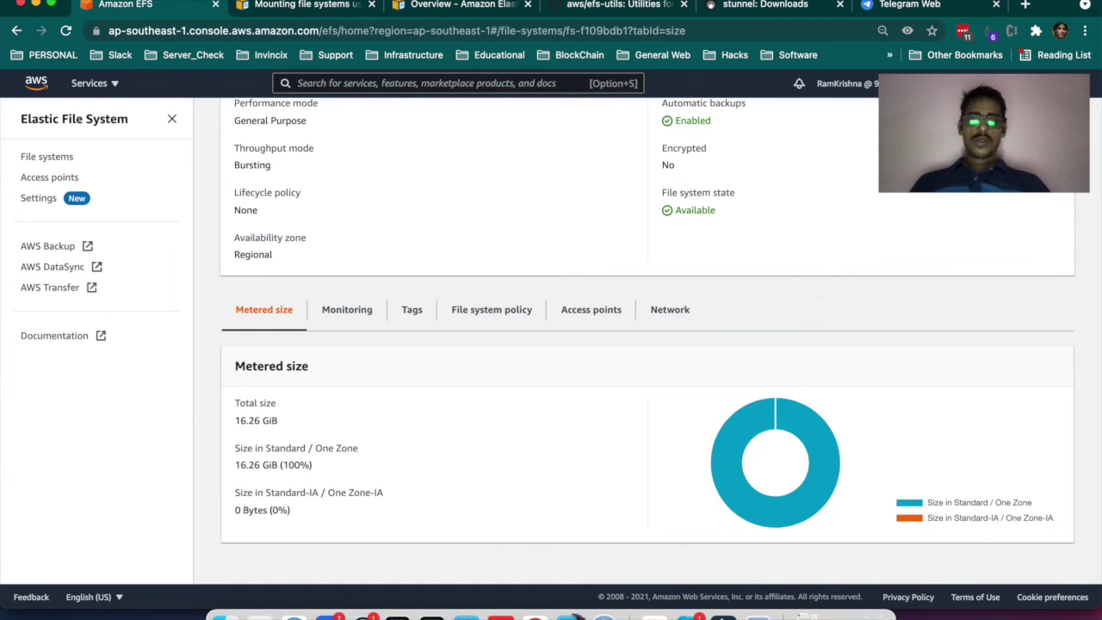
scroll(646, 344, "up", 3)
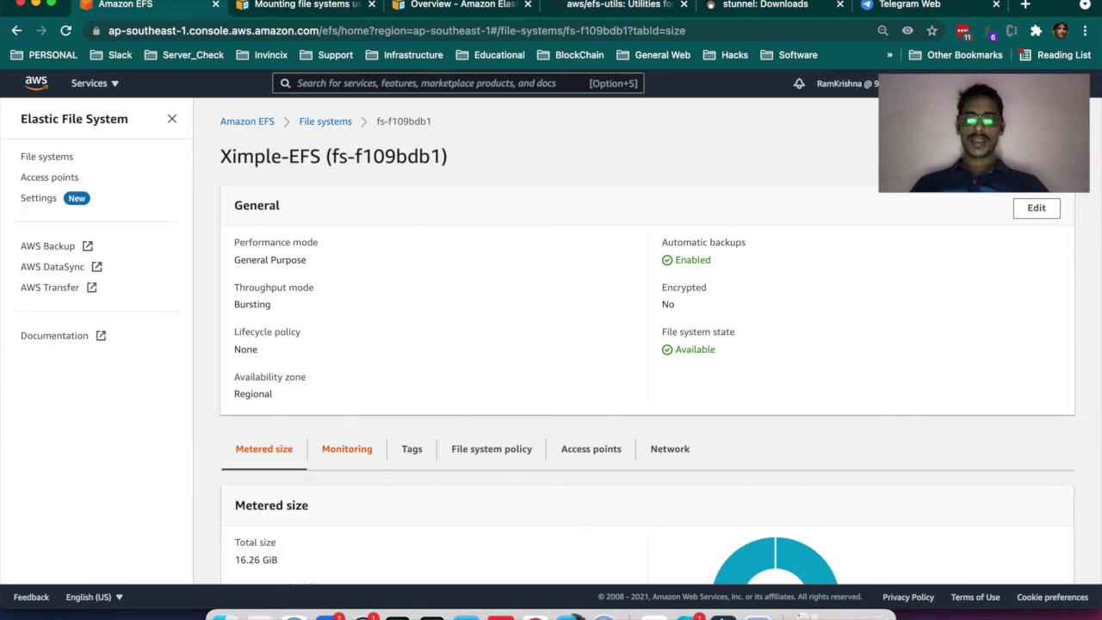
left_click(346, 449)
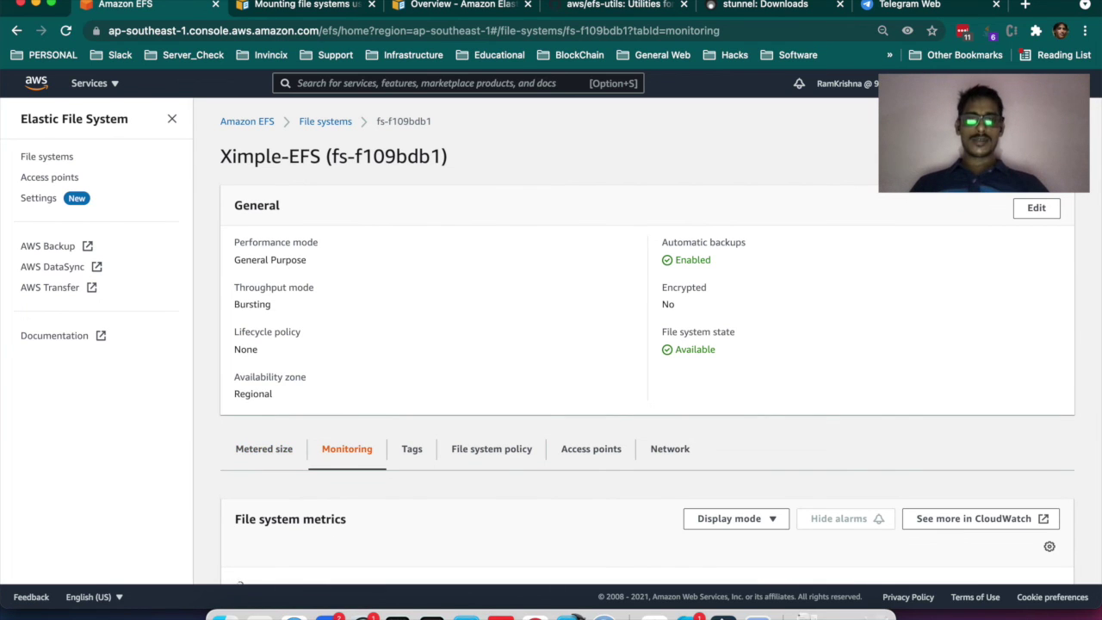